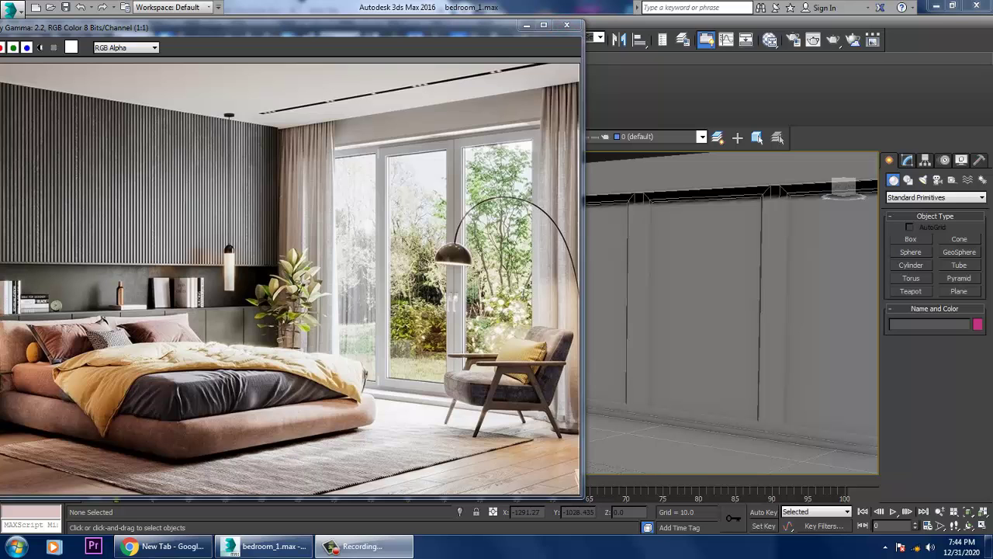
# Arrange the reference photo beside the perspective view and examine the headboard wall and the floor area for the bed
pyautogui.moveTo(310, 26); pyautogui.dragTo(24, 78)
pyautogui.moveTo(659, 310); pyautogui.dragTo(694, 289, button='middle')
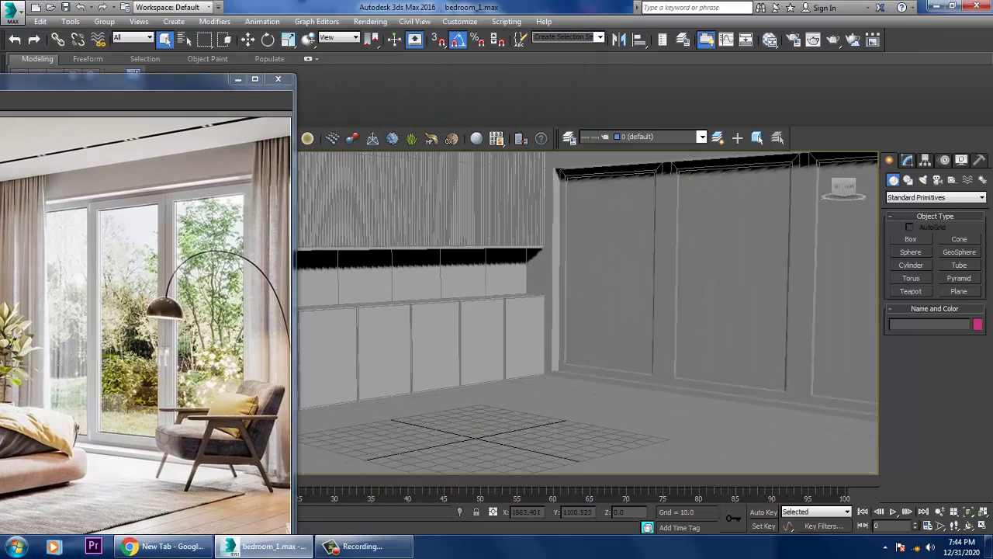
pyautogui.scroll(-5, 587, 310)
pyautogui.scroll(5, 587, 310)
pyautogui.keyDown('alt'); pyautogui.moveTo(587, 310); pyautogui.dragTo(542, 296, button='middle'); pyautogui.keyUp('alt')
pyautogui.moveTo(293, 74); pyautogui.dragTo(537, 44)
pyautogui.moveTo(537, 210); pyautogui.dragTo(421, 225)
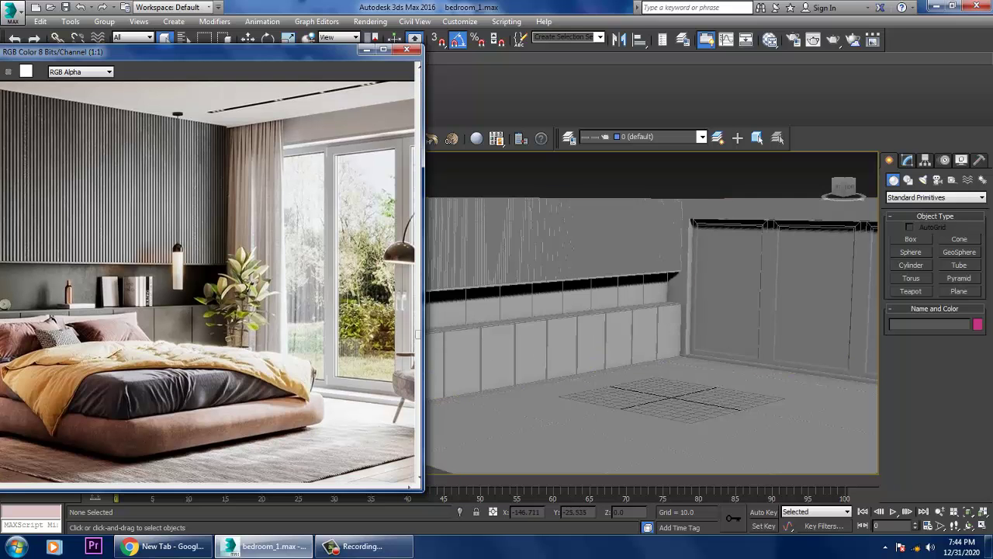
pyautogui.moveTo(419, 334); pyautogui.dragTo(483, 331)
pyautogui.moveTo(233, 48); pyautogui.dragTo(244, 48)
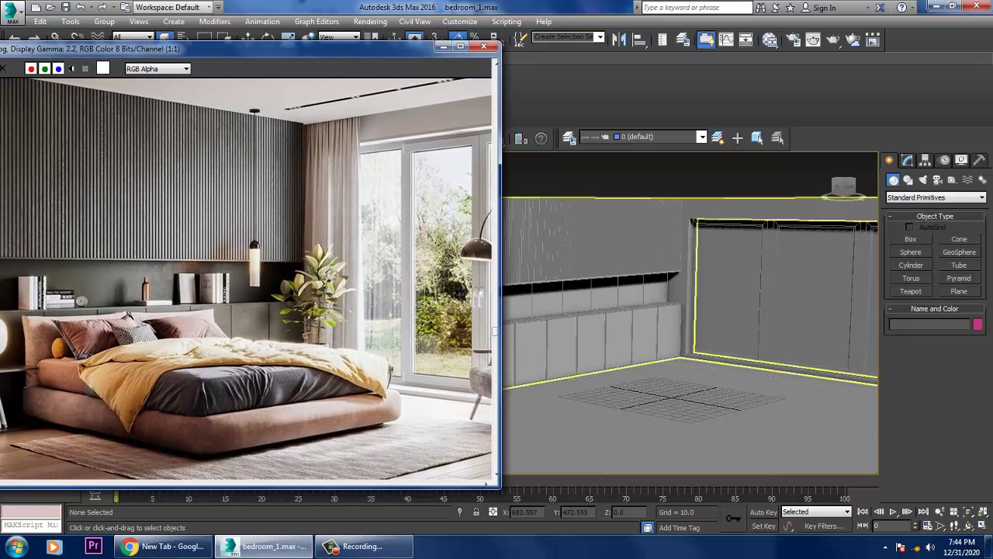
pyautogui.keyDown('alt'); pyautogui.moveTo(683, 311); pyautogui.dragTo(639, 300, button='middle'); pyautogui.keyUp('alt')
pyautogui.click(644, 419)
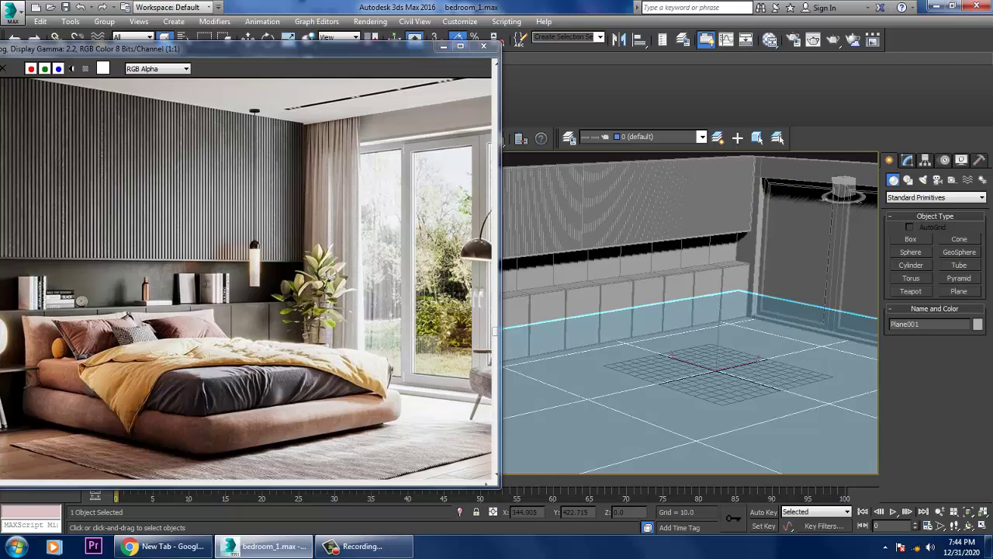
# Draw a chamfer box bed base below the headboard wall in the top view, about 187.5 × 170 × 16.25 with a 5 fillet
pyautogui.moveTo(233, 48); pyautogui.dragTo(113, 132)
pyautogui.hotkey('alt', 'w')
pyautogui.click(776, 249)
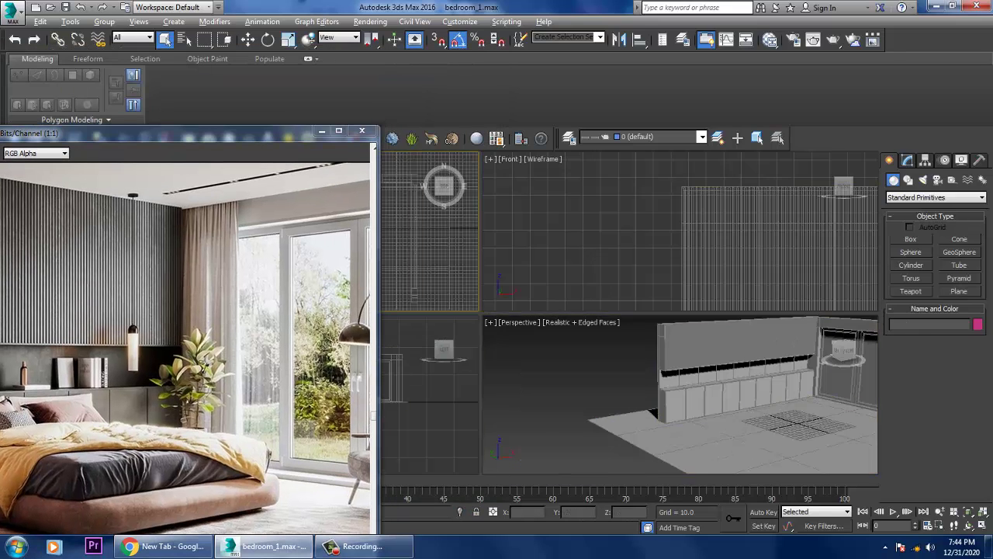
pyautogui.hotkey('alt', 'w')
pyautogui.scroll(-2, 464, 296)
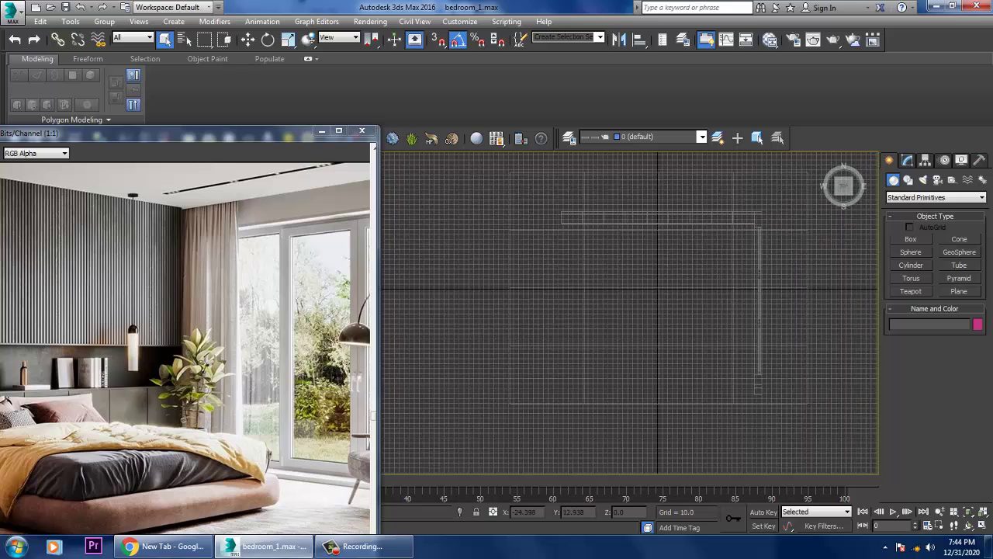
pyautogui.click(935, 197)
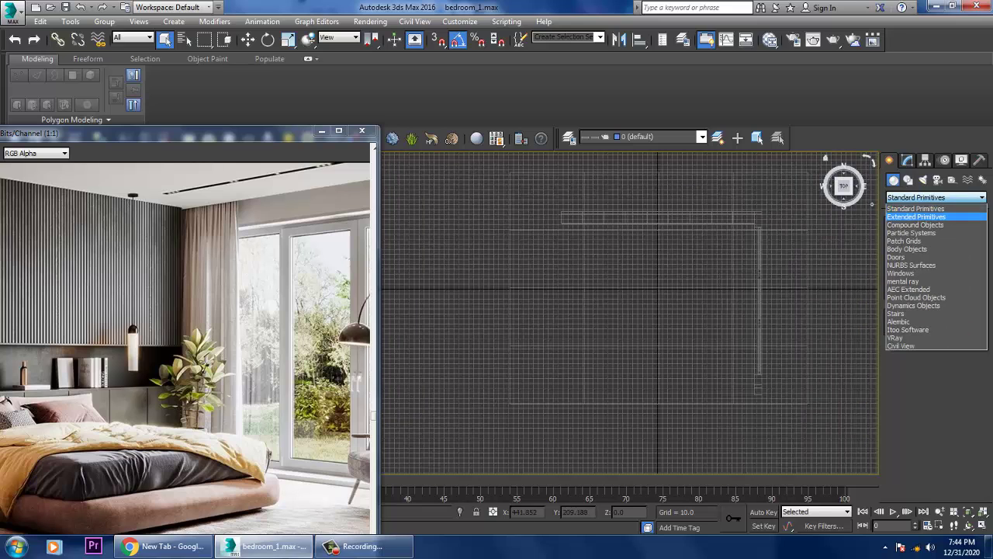
pyautogui.click(931, 212)
pyautogui.click(911, 252)
pyautogui.moveTo(630, 314); pyautogui.dragTo(603, 298, button='middle')
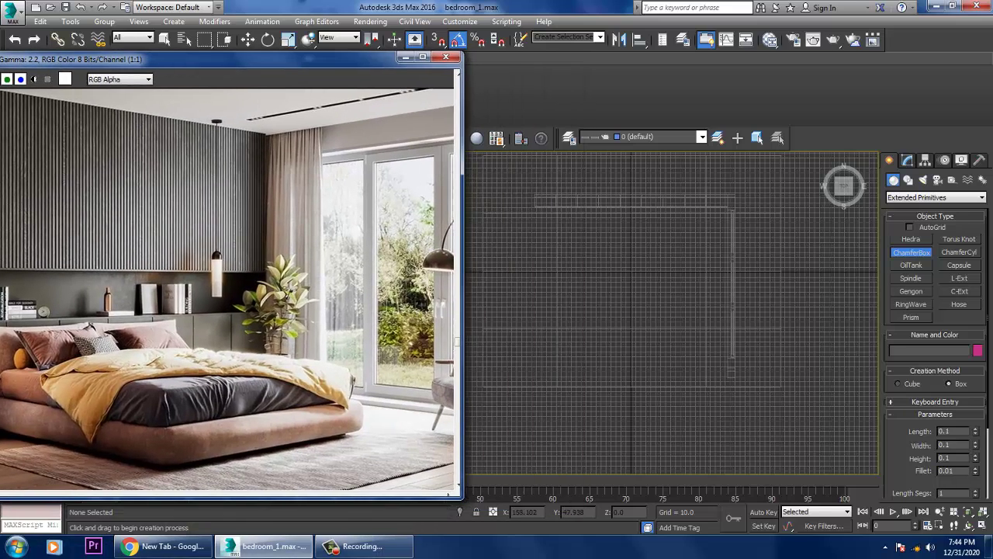
pyautogui.moveTo(608, 216); pyautogui.dragTo(694, 310)
pyautogui.click(694, 294)
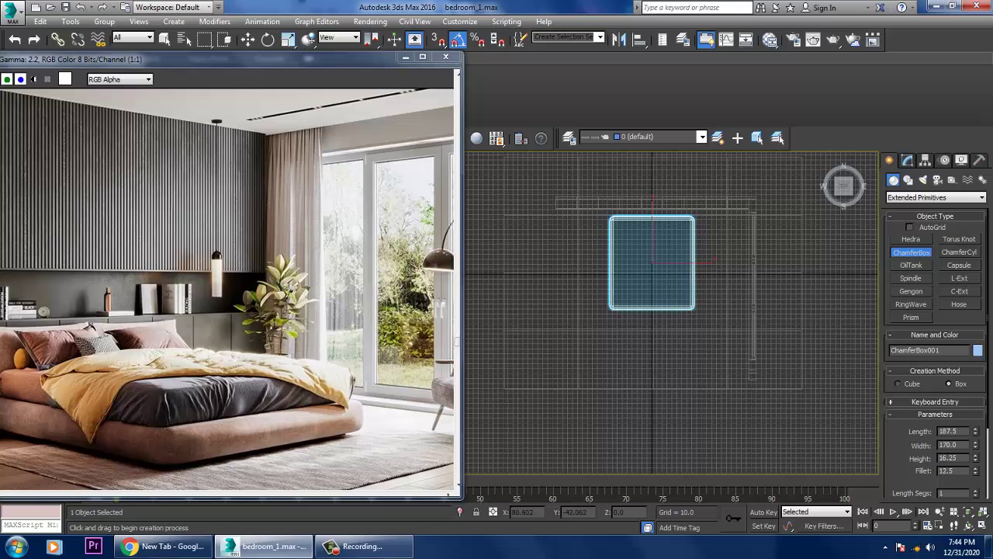
# Raise the bed base box above the floor to a Z position of about 4.6
pyautogui.press('w')
pyautogui.hotkey('alt', 'w')
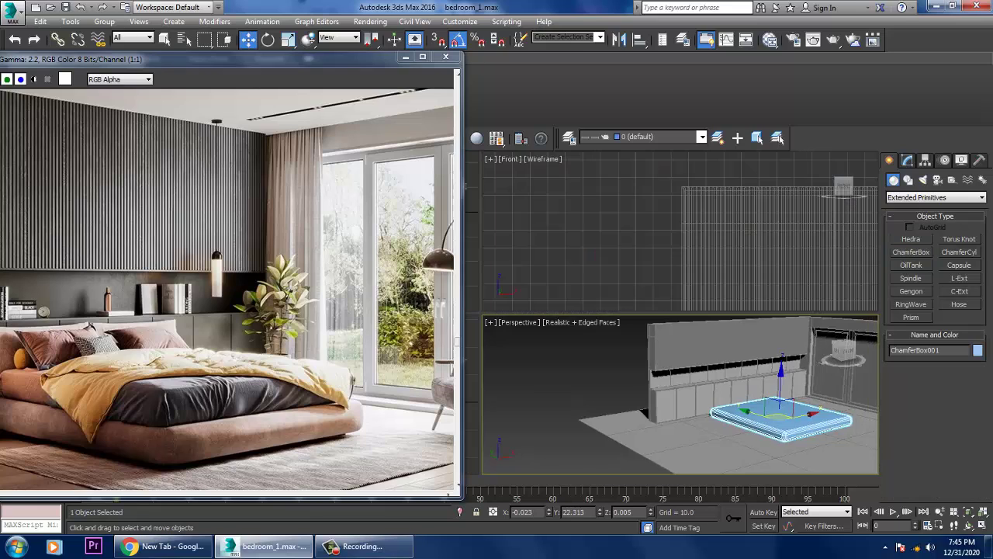
pyautogui.hotkey('alt', 'w')
pyautogui.keyDown('alt'); pyautogui.moveTo(671, 349); pyautogui.dragTo(644, 353, button='middle'); pyautogui.keyUp('alt')
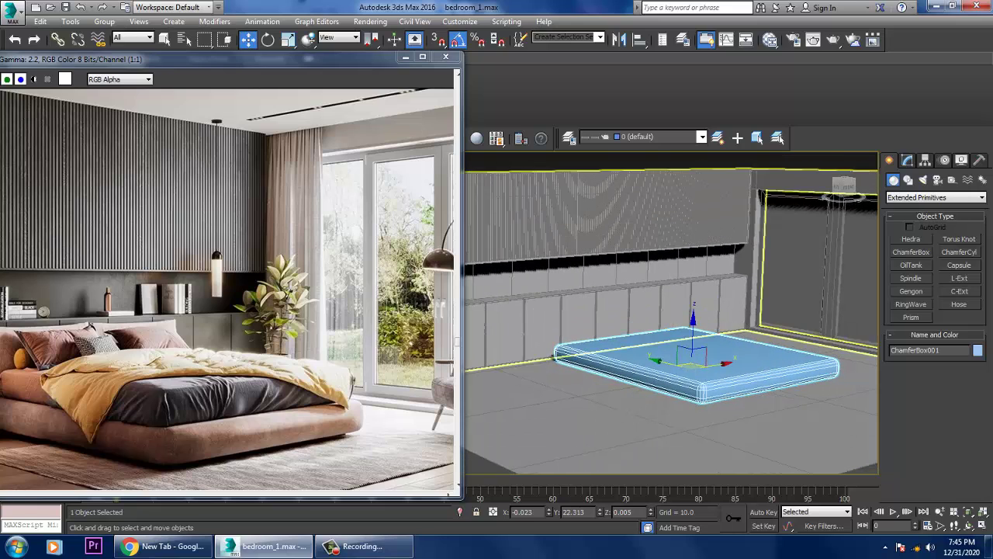
pyautogui.moveTo(232, 58); pyautogui.dragTo(286, 55)
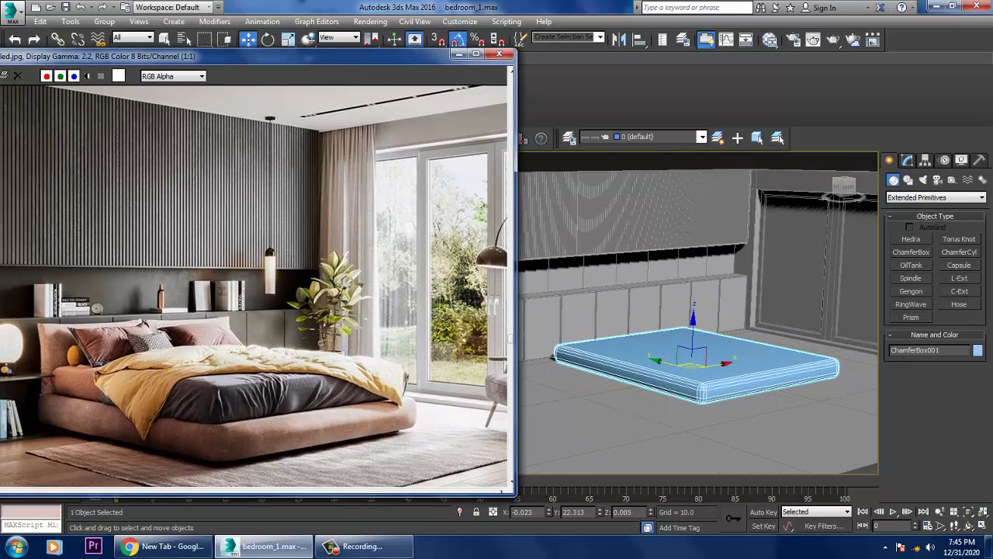
pyautogui.hotkey('ctrl', 'z')
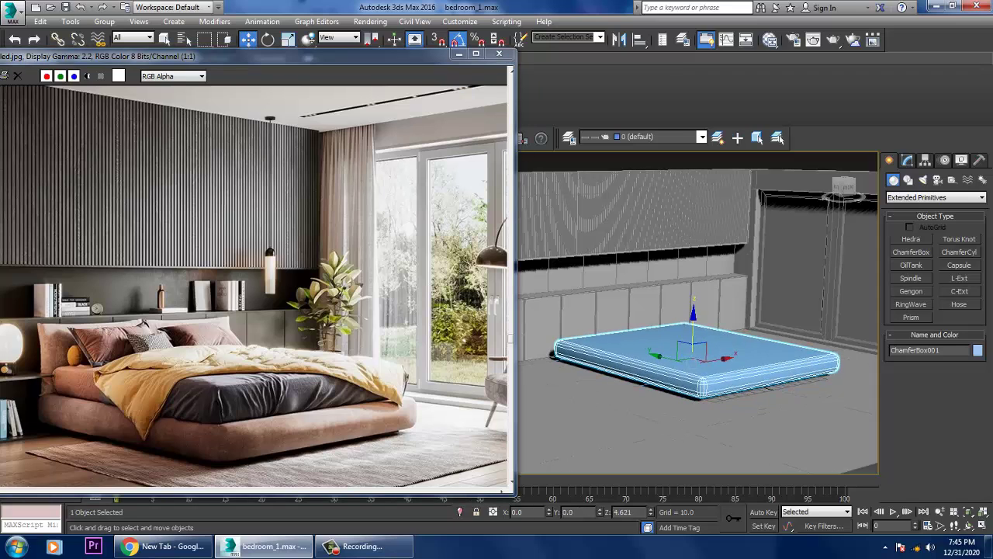
pyautogui.keyDown('alt'); pyautogui.moveTo(644, 353); pyautogui.dragTo(644, 330, button='middle'); pyautogui.keyUp('alt')
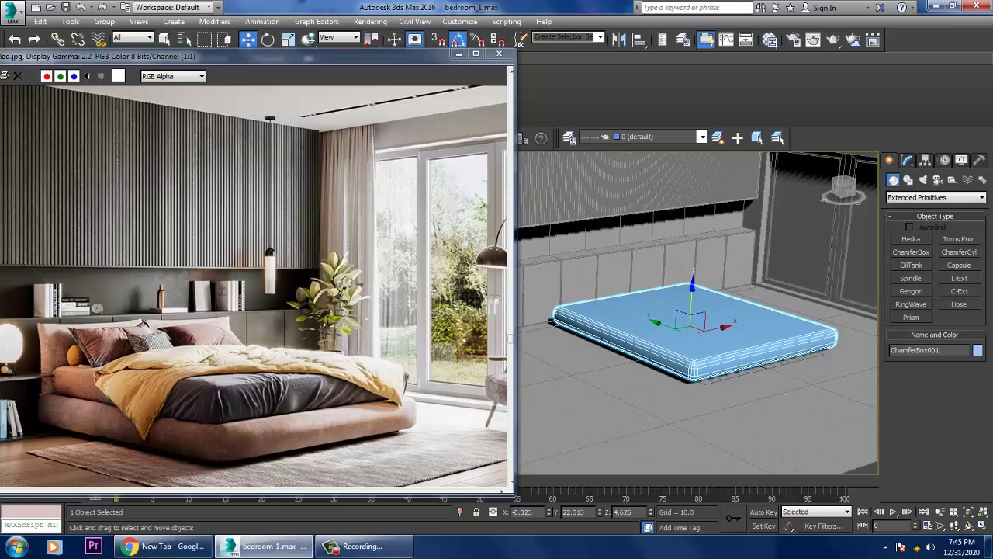
pyautogui.scroll(5, 683, 325)
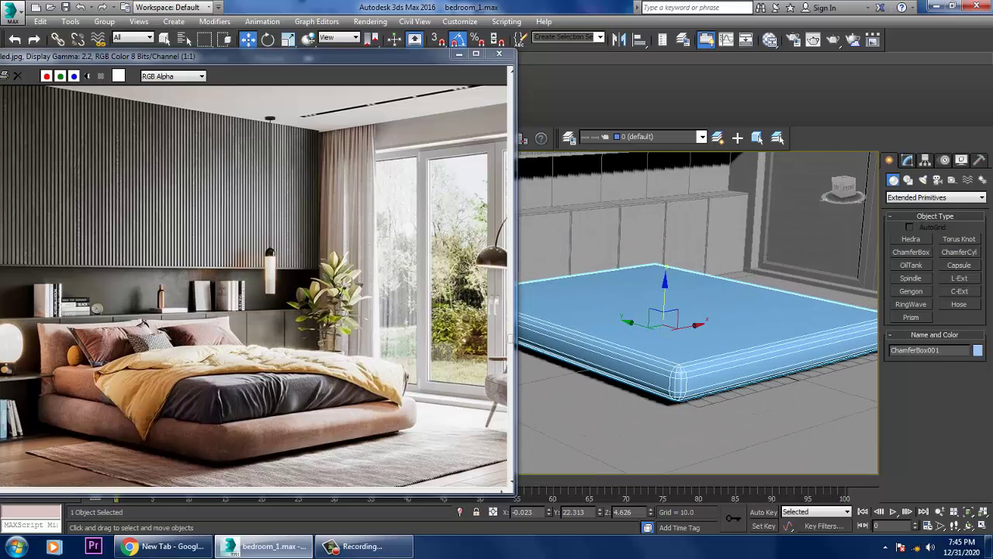
# Give the bed base box 4 height segments and 6 fillet segments, and convert it to an Editable Poly
pyautogui.click(907, 159)
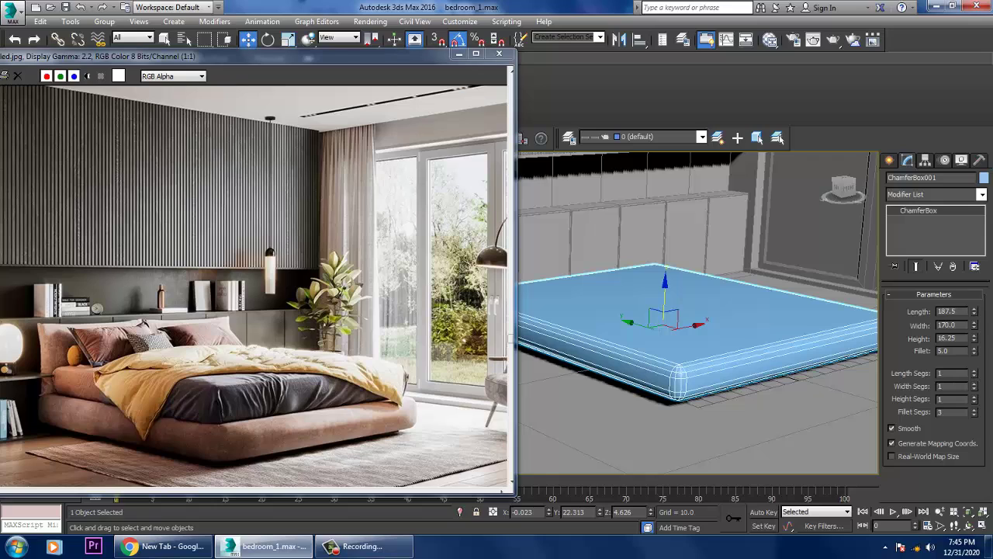
pyautogui.click(974, 396)
pyautogui.click(974, 396)
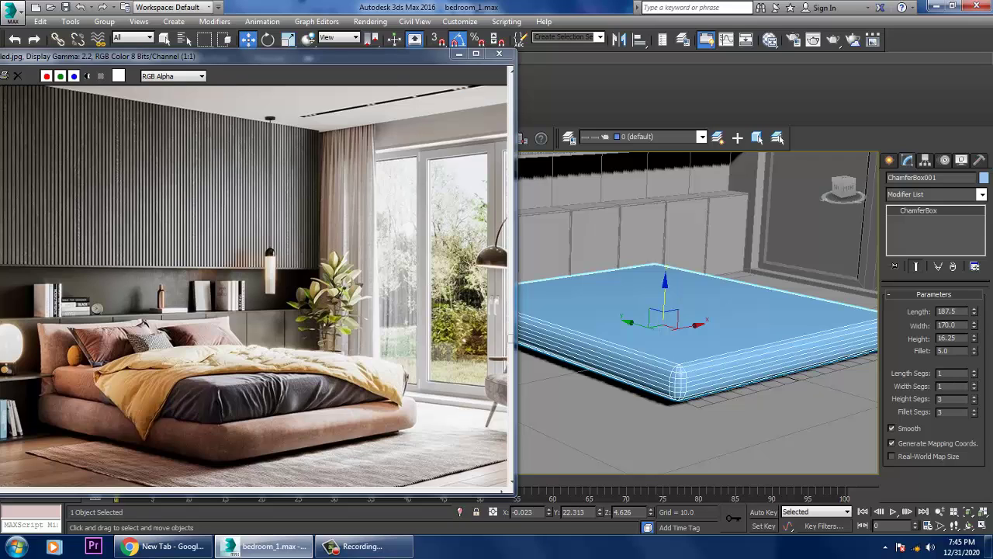
pyautogui.click(974, 395)
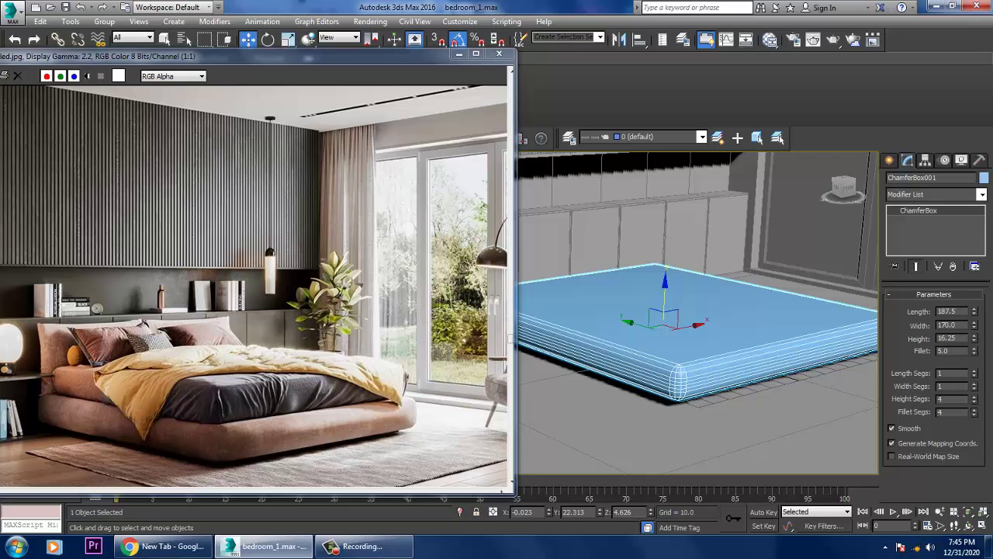
pyautogui.click(974, 409)
pyautogui.click(974, 409)
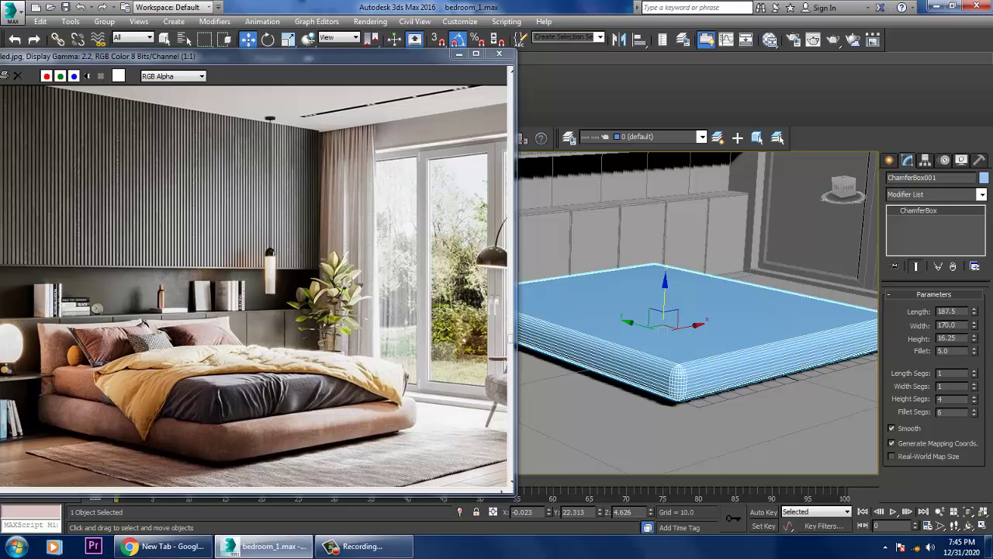
pyautogui.moveTo(698, 310)
pyautogui.keyDown('alt'); pyautogui.mouseDown(button='middle')
pyautogui.moveTo(667, 310)
pyautogui.moveTo(699, 310)
pyautogui.mouseUp(button='middle'); pyautogui.keyUp('alt')
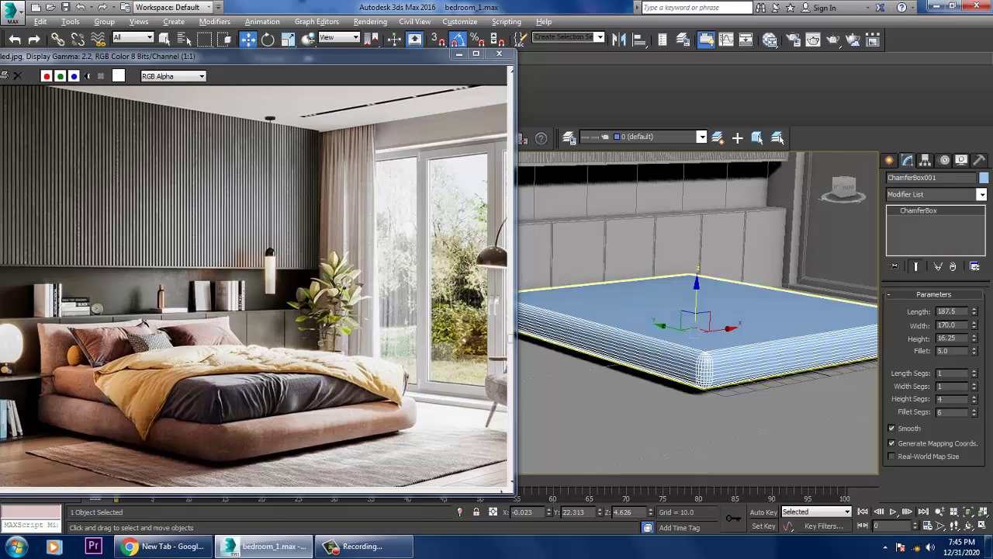
pyautogui.keyDown('alt'); pyautogui.moveTo(699, 310); pyautogui.dragTo(729, 310, button='middle'); pyautogui.keyUp('alt')
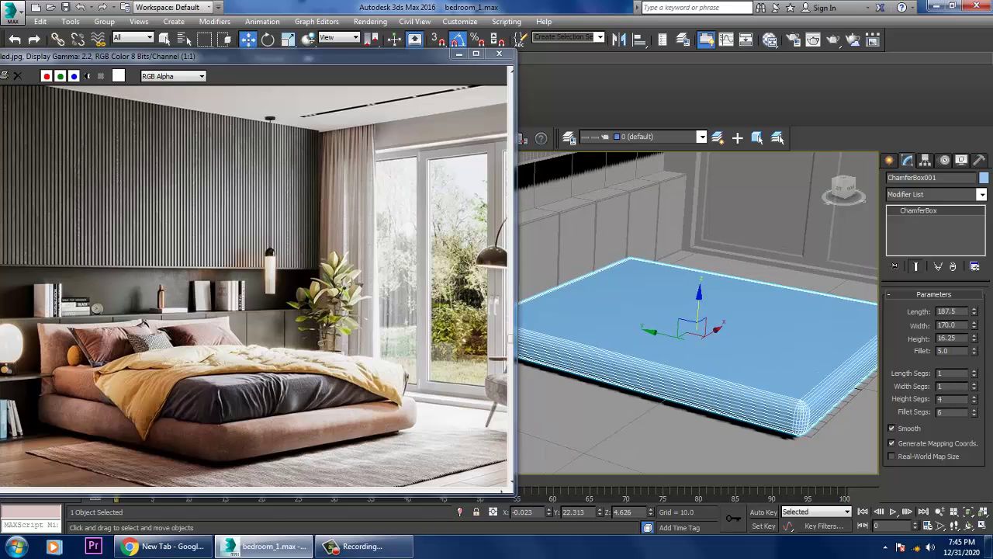
pyautogui.rightClick(918, 211)
pyautogui.click(921, 288)
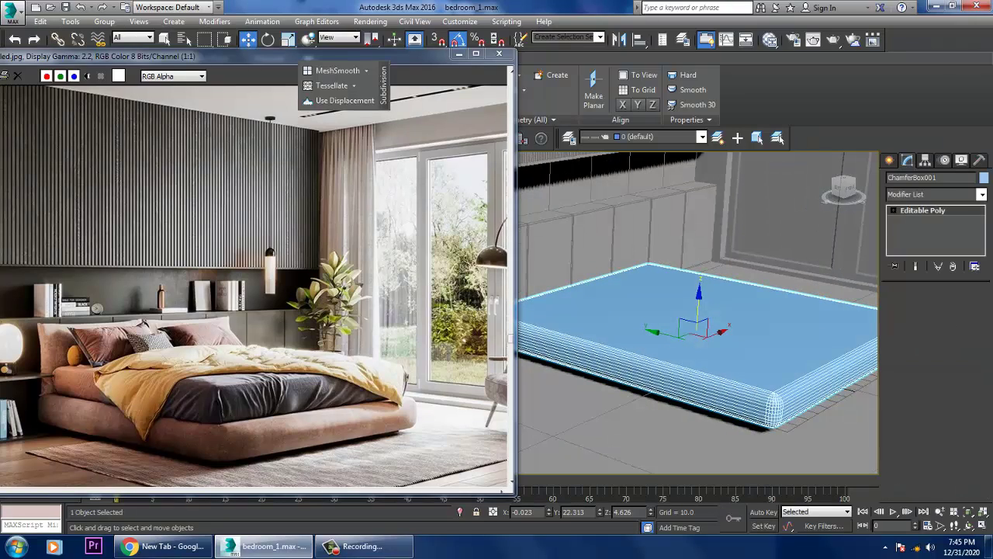
# Try to clone the bed base upward as a copy
pyautogui.moveTo(699, 310)
pyautogui.keyDown('shift'); pyautogui.mouseDown()
pyautogui.moveTo(699, 260)
pyautogui.moveTo(698, 284)
pyautogui.mouseUp(); pyautogui.keyUp('shift')
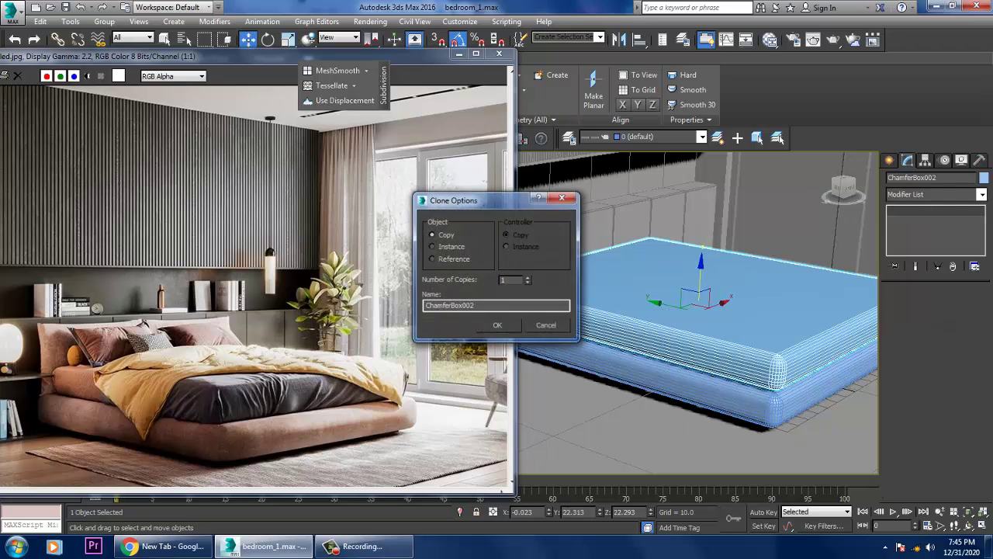
pyautogui.press('Escape')
# Draw a mattress chamfer box inside the base outline in the top view, about 165.6 × 160 × 9.9 with a 3.1 fillet
pyautogui.hotkey('alt', 'w')
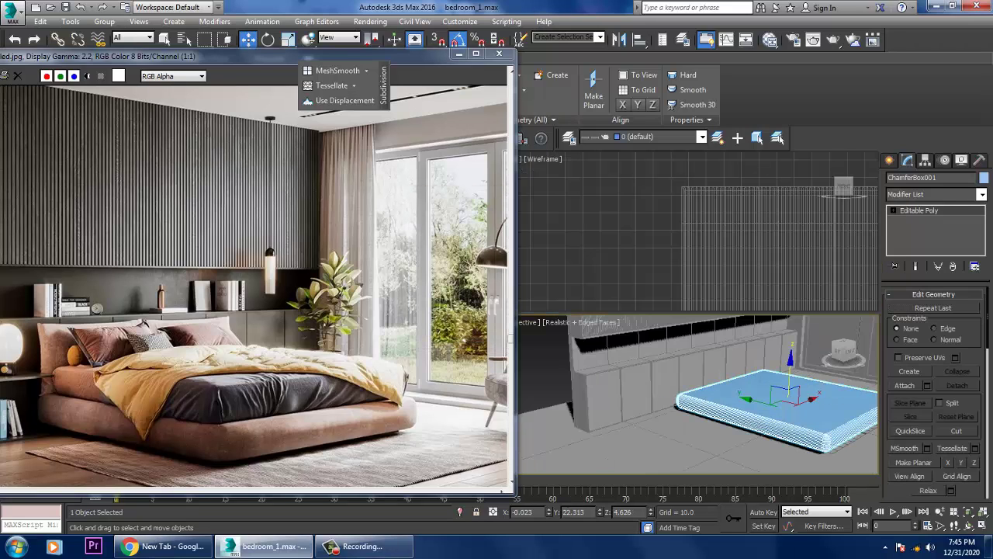
pyautogui.moveTo(233, 55); pyautogui.dragTo(183, 55)
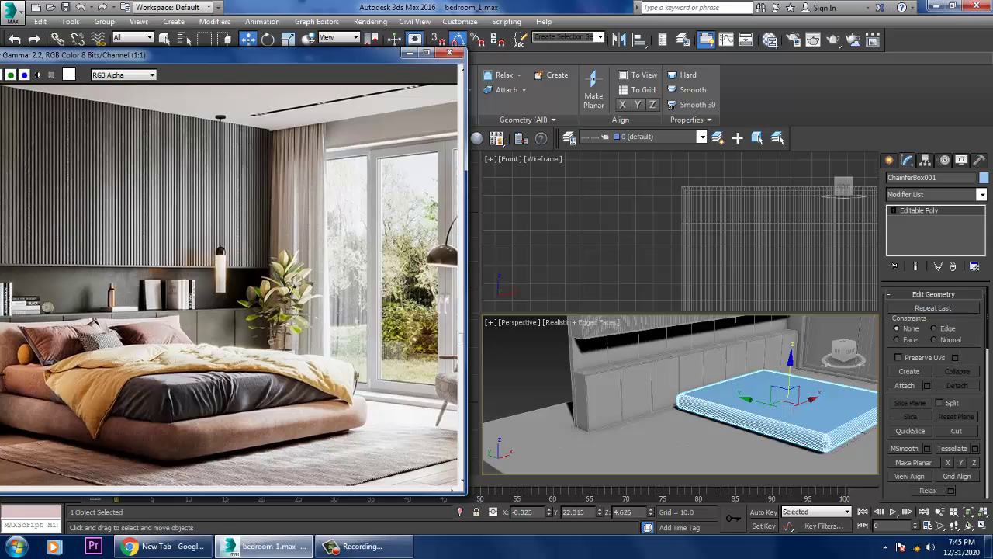
pyautogui.hotkey('ctrl', 'd')
pyautogui.hotkey('alt', 'w')
pyautogui.press('t')
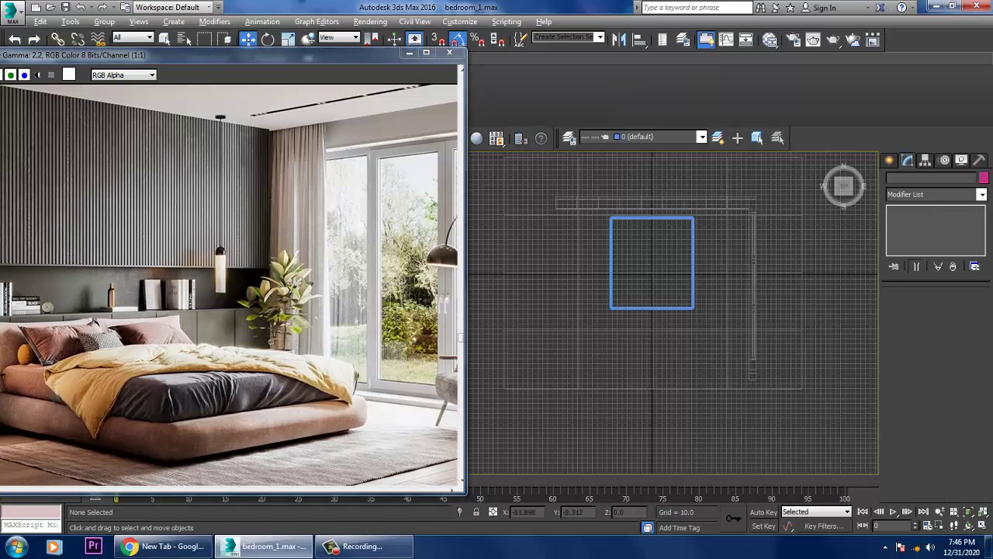
pyautogui.scroll(3, 671, 264)
pyautogui.click(890, 160)
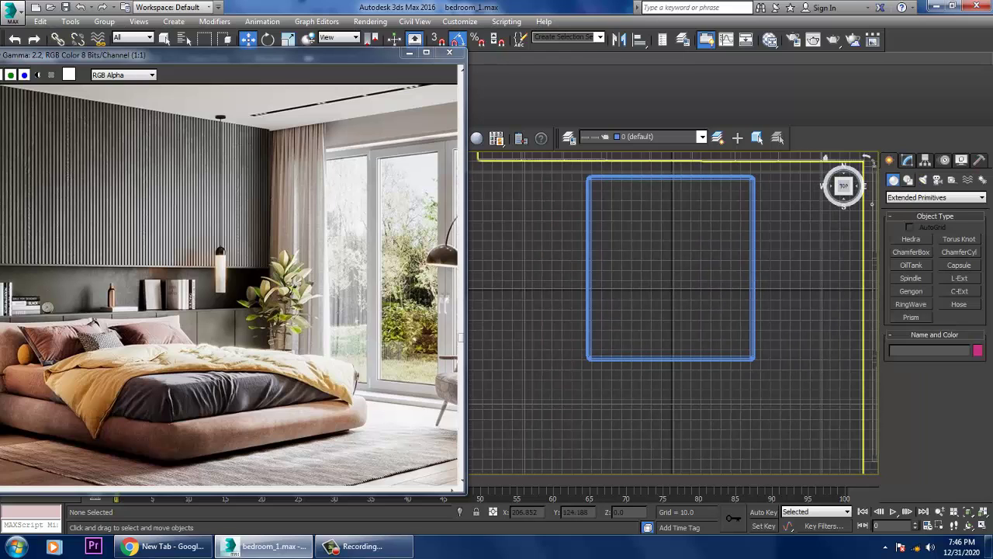
pyautogui.click(911, 252)
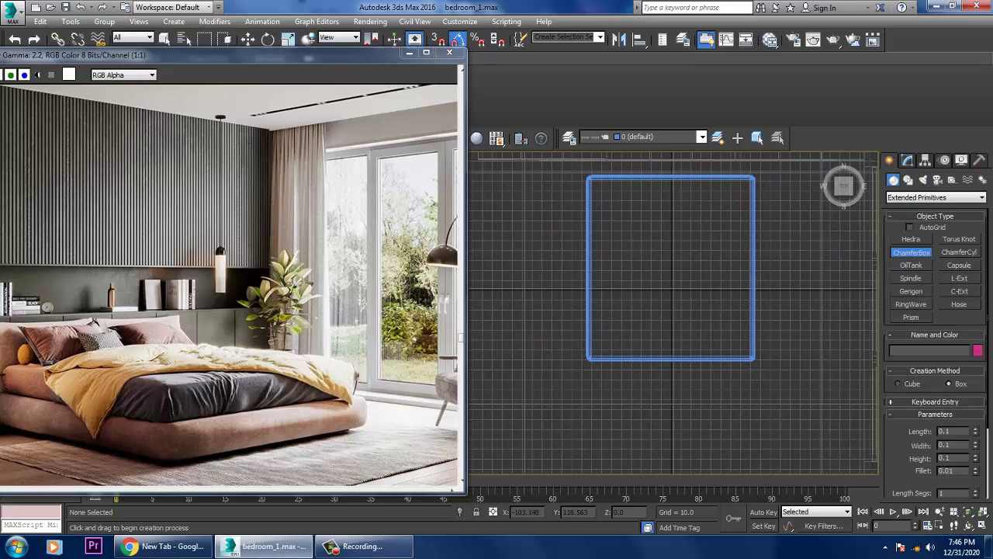
pyautogui.moveTo(591, 177); pyautogui.dragTo(751, 345)
pyautogui.click(751, 335)
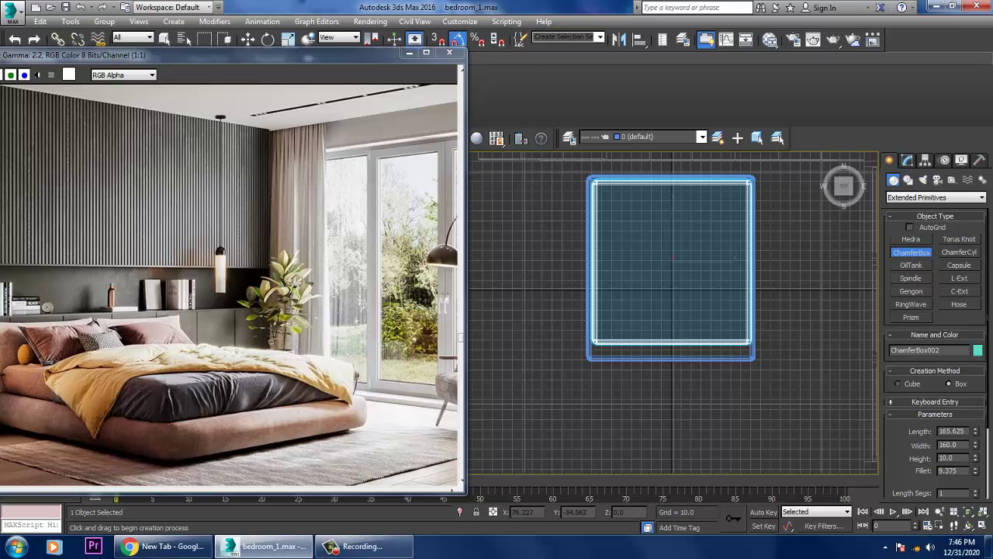
# Move the mattress box up onto the bed base, to a Z position of about 21.7
pyautogui.hotkey('alt', 'w')
pyautogui.press('w')
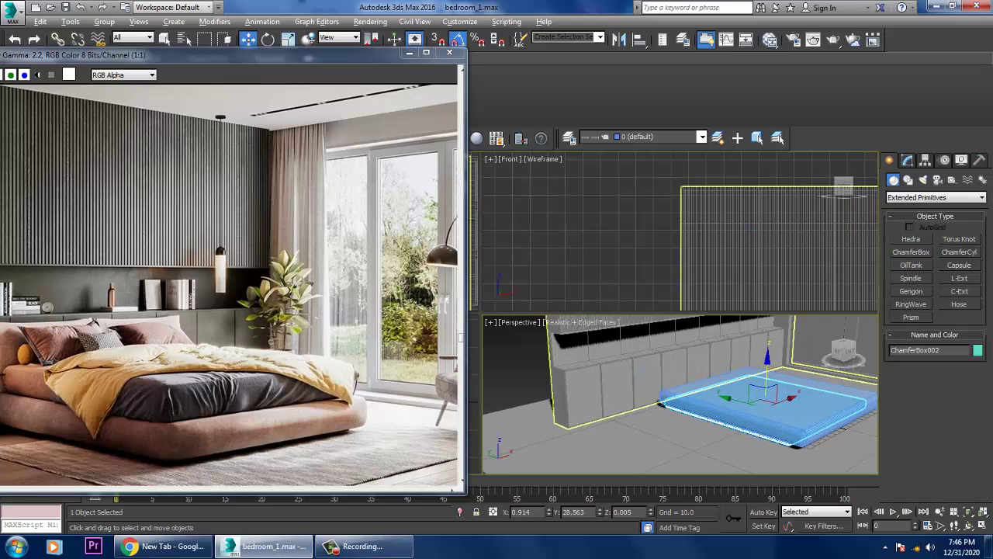
pyautogui.hotkey('alt', 'w')
pyautogui.rightClick(549, 512)
pyautogui.rightClick(600, 513)
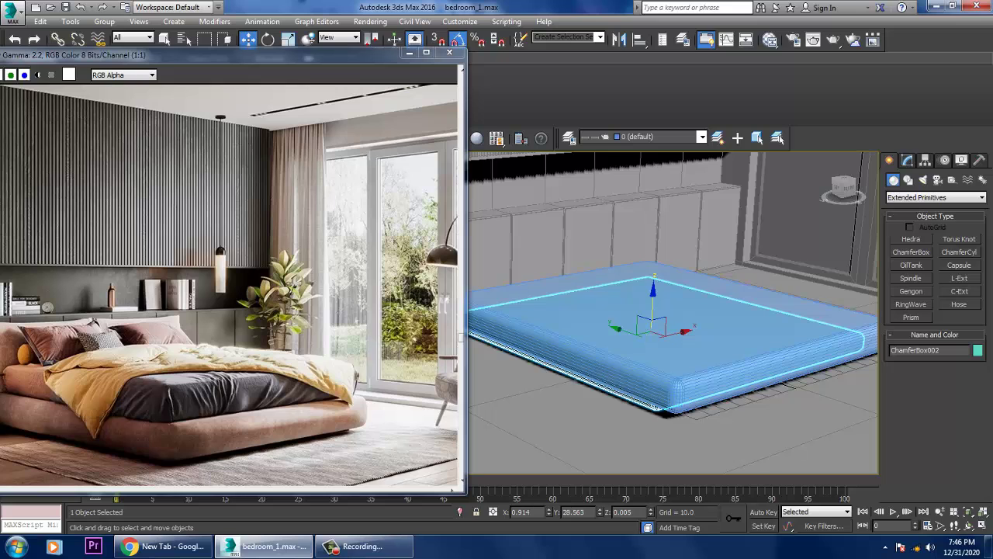
pyautogui.moveTo(651, 512); pyautogui.dragTo(651, 491)
pyautogui.moveTo(652, 290); pyautogui.dragTo(653, 293)
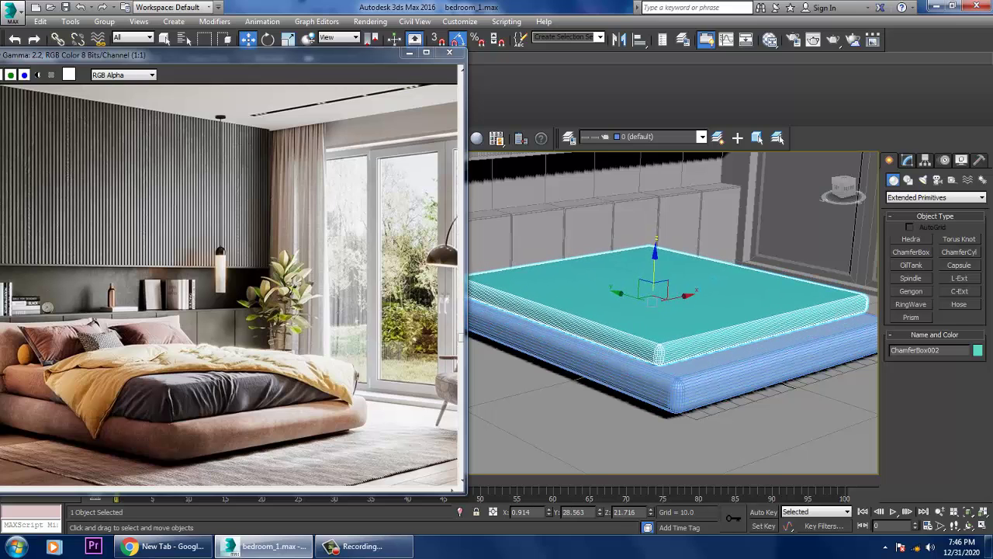
# Increase the mattress box's height to about 17.3
pyautogui.click(907, 160)
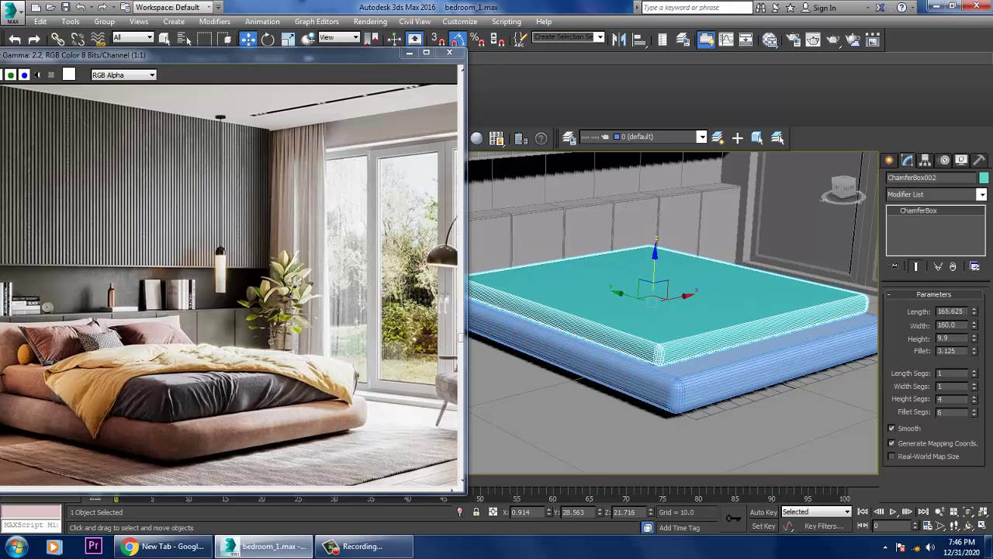
pyautogui.moveTo(974, 339); pyautogui.dragTo(974, 326)
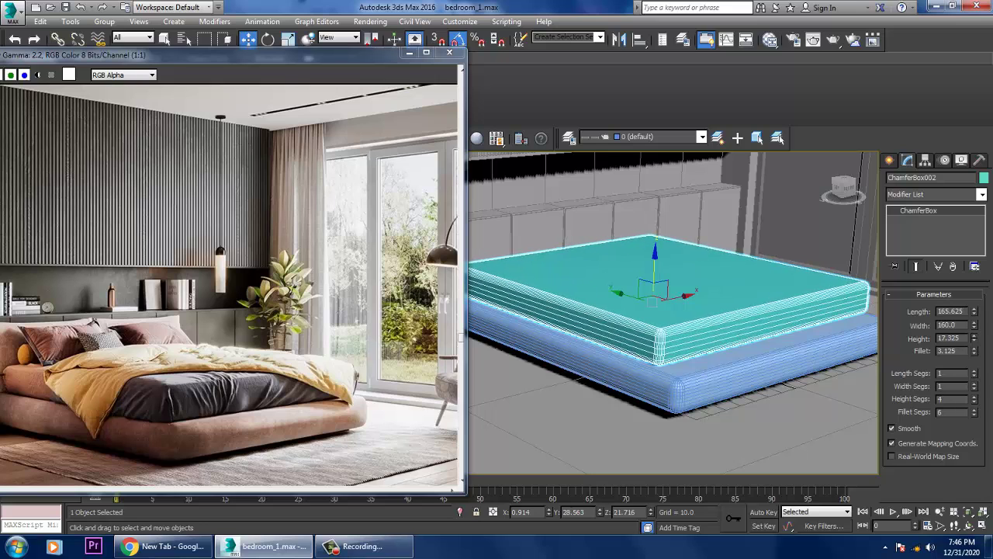
pyautogui.keyDown('alt'); pyautogui.moveTo(667, 311); pyautogui.dragTo(617, 312, button='middle'); pyautogui.keyUp('alt')
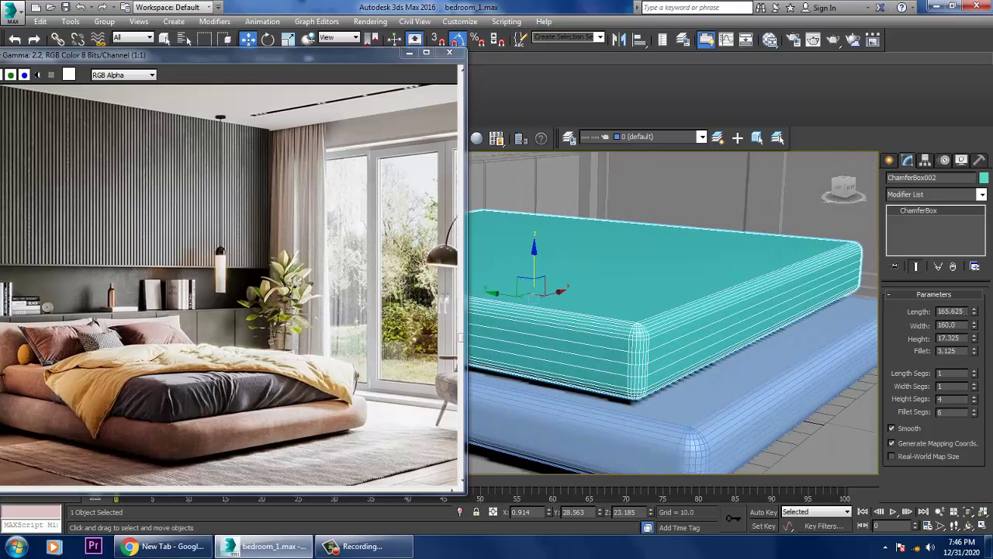
# Draw a standard plane over the foot end of the mattress in the top view, about 118.1 × 165
pyautogui.click(890, 159)
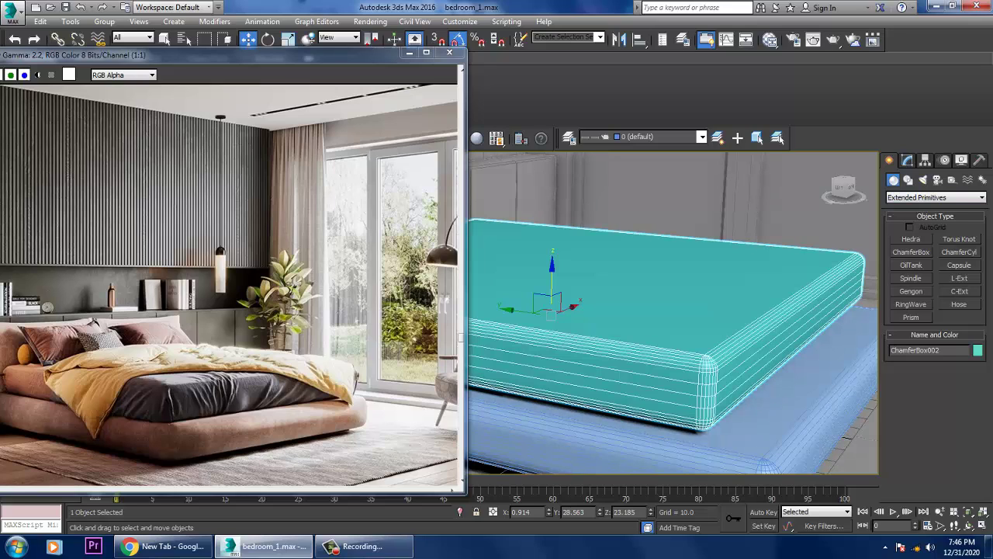
pyautogui.click(937, 197)
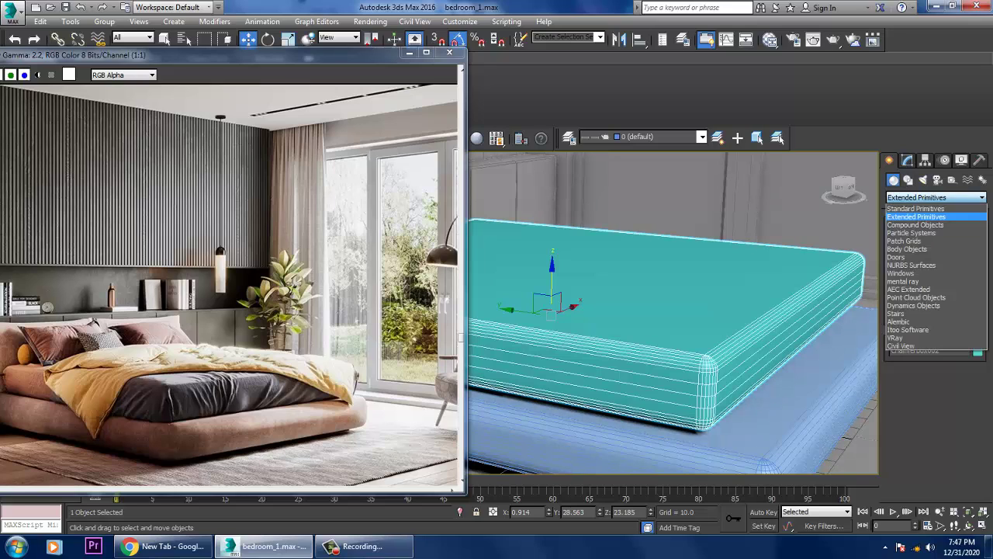
pyautogui.click(923, 211)
pyautogui.click(959, 291)
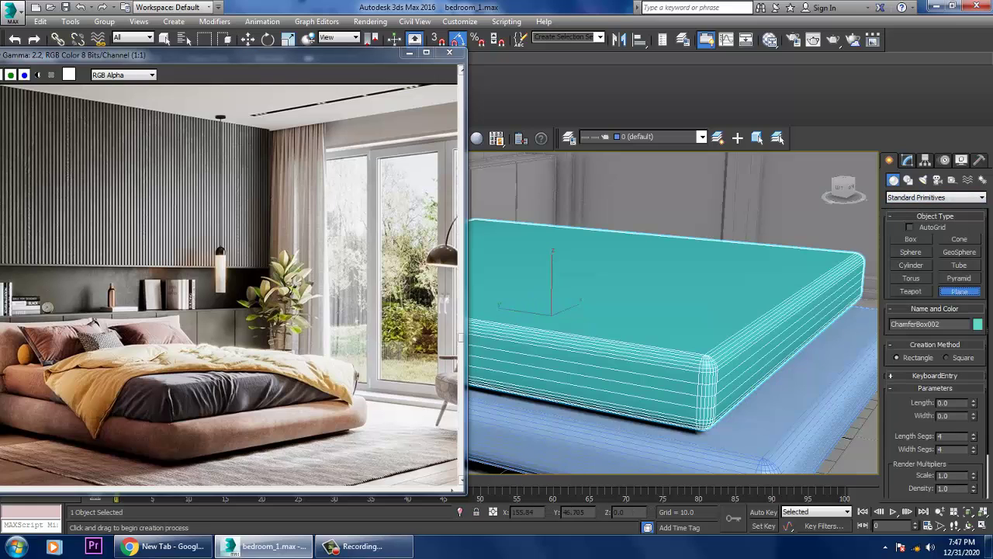
pyautogui.hotkey('alt', 'w')
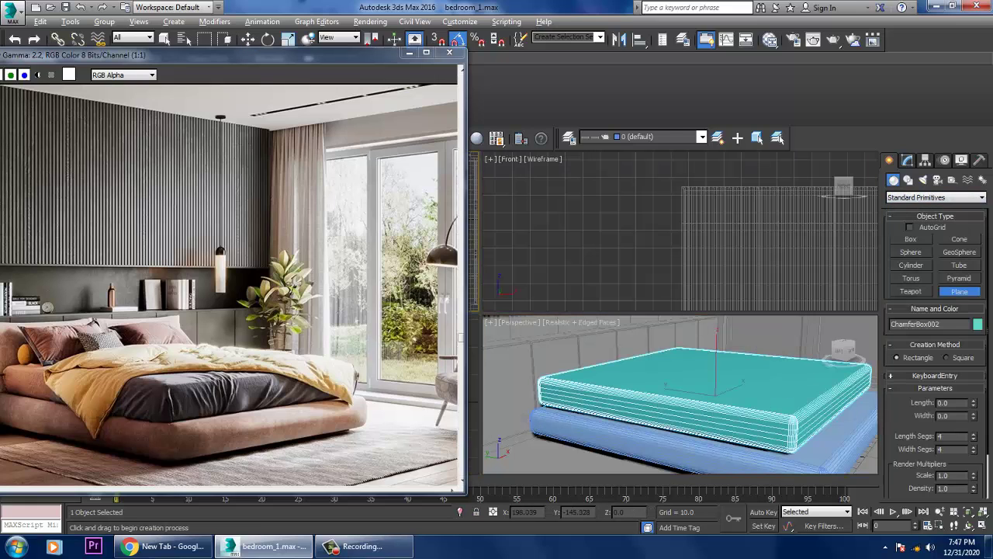
pyautogui.press('t')
pyautogui.hotkey('alt', 'w')
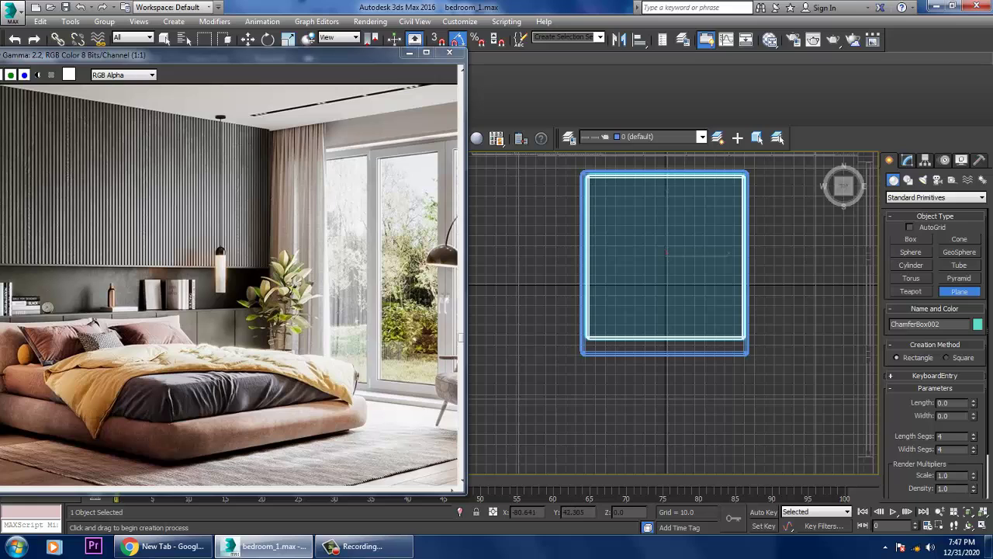
pyautogui.moveTo(586, 236); pyautogui.dragTo(743, 339)
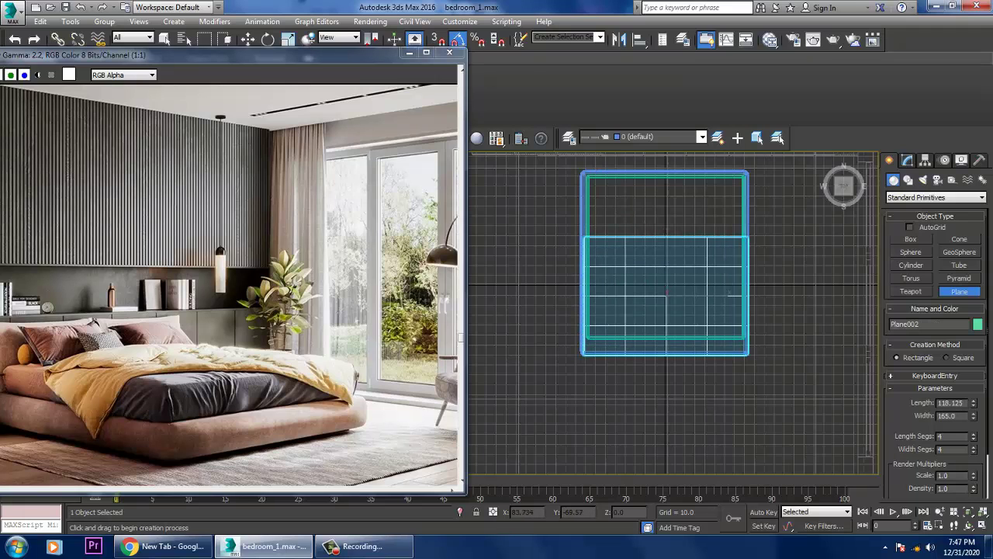
# Raise the plane above the mattress to a Z position of about 48.9 and scale it up to about 107%
pyautogui.press('w')
pyautogui.hotkey('alt', 'w')
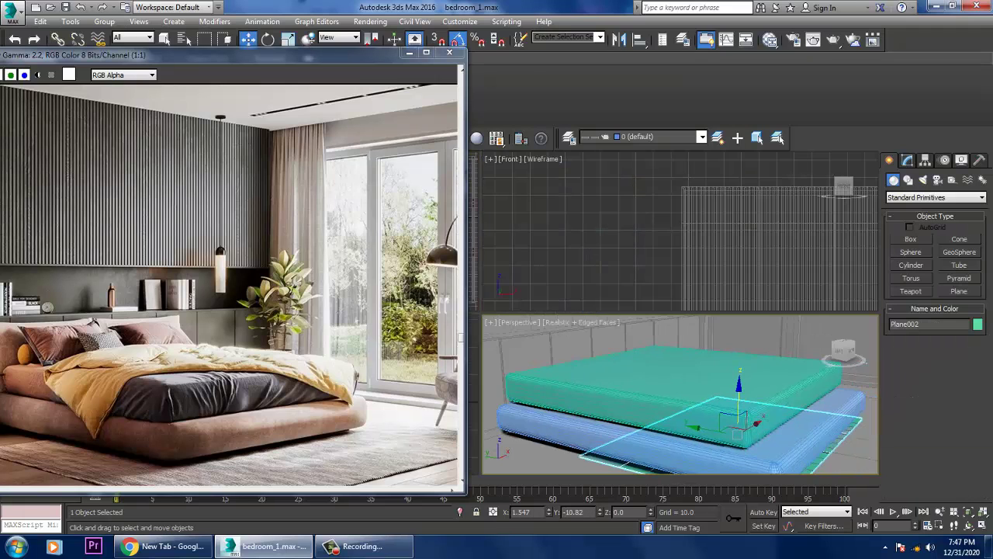
pyautogui.hotkey('alt', 'w')
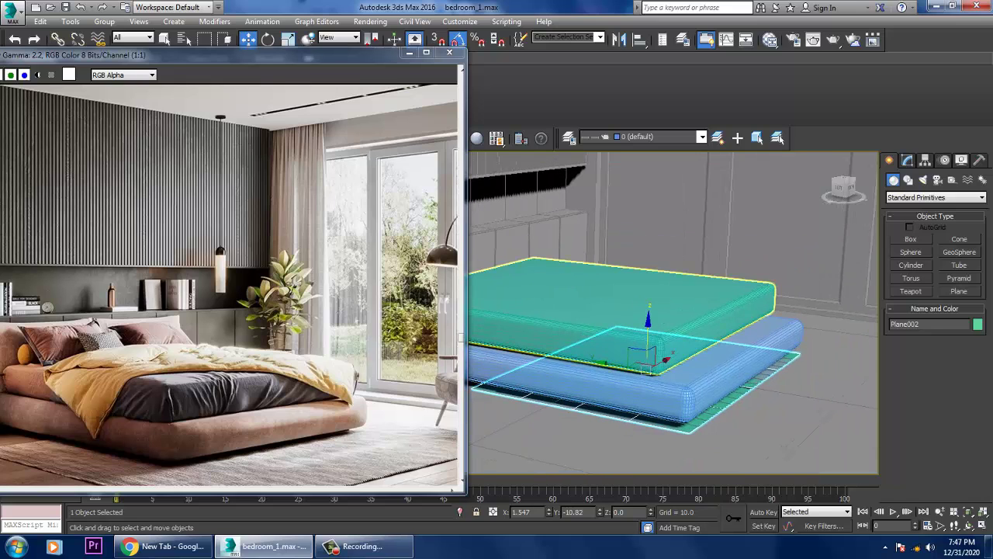
pyautogui.write('52.575')
pyautogui.press('Return')
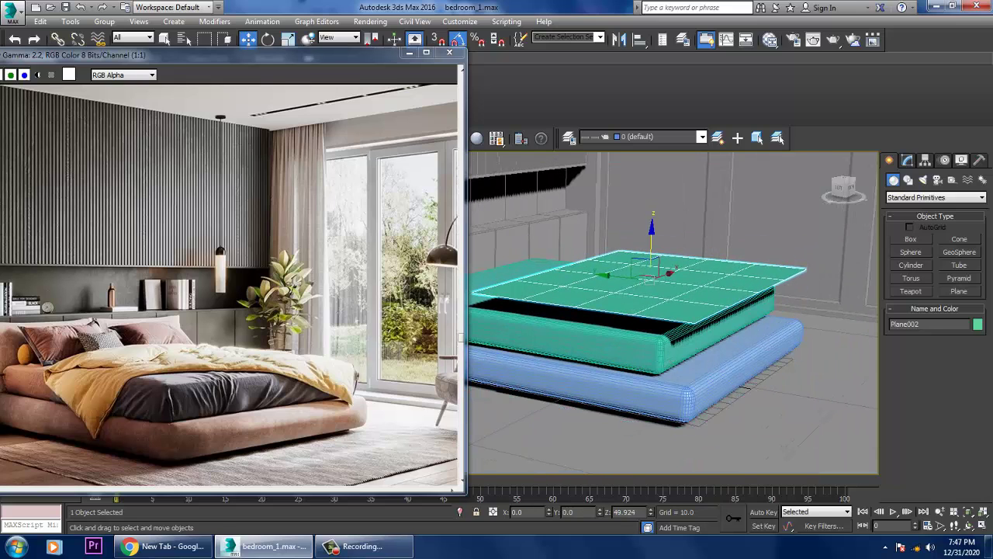
pyautogui.press('r')
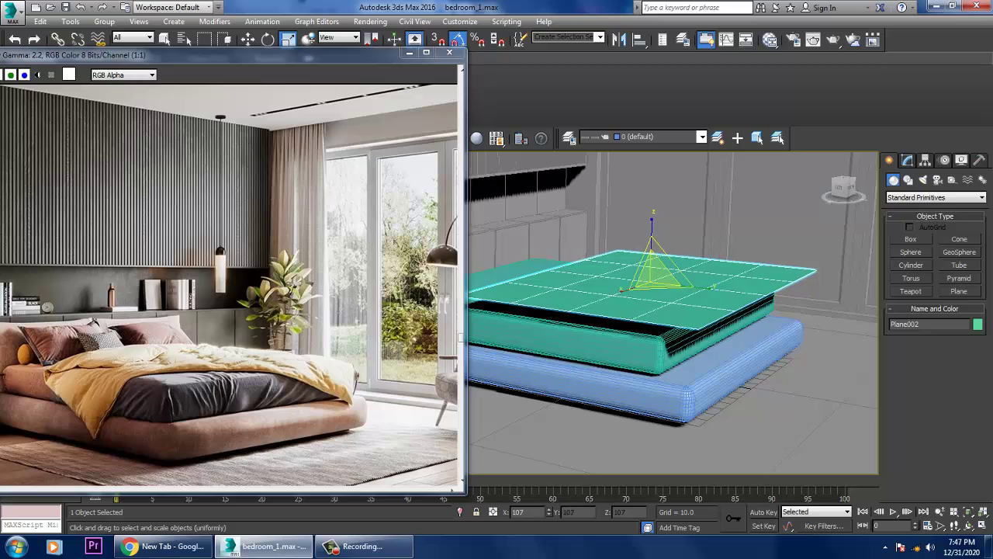
pyautogui.press('w')
# Set the plane's length segments and width segments to 70 each
pyautogui.click(907, 160)
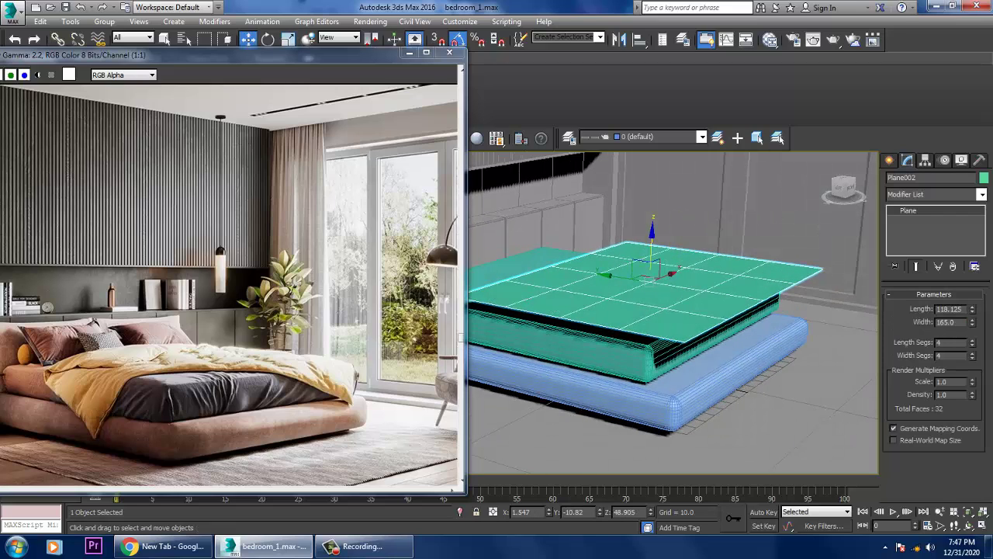
pyautogui.doubleClick(945, 343)
pyautogui.write('70')
pyautogui.press('Tab')
pyautogui.write('70')
pyautogui.press('Return')
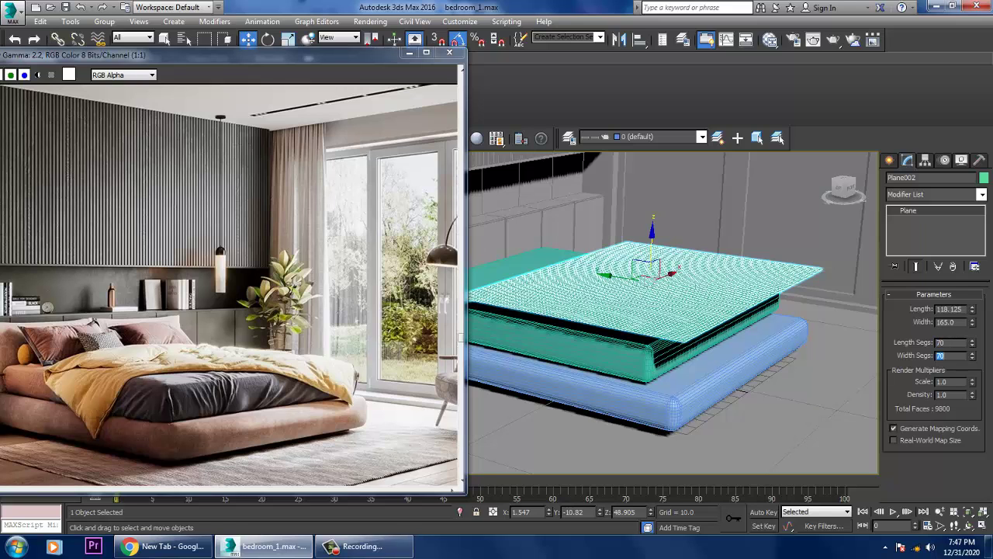
# Rename the upper chamfer box "mattress" and the bed base box "matteresss"
pyautogui.keyDown('alt'); pyautogui.moveTo(667, 310); pyautogui.dragTo(667, 291, button='middle'); pyautogui.keyUp('alt')
pyautogui.click(590, 357)
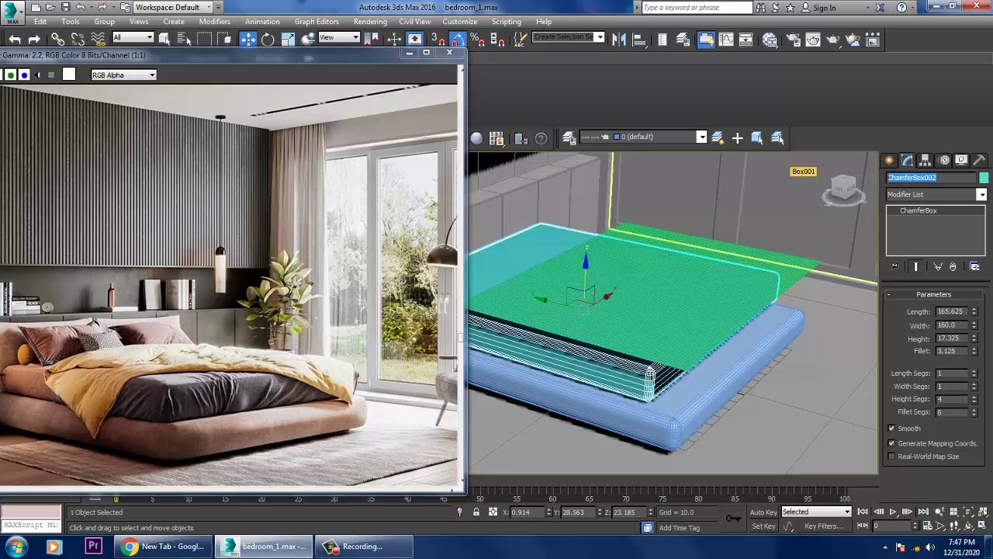
pyautogui.write('matt')
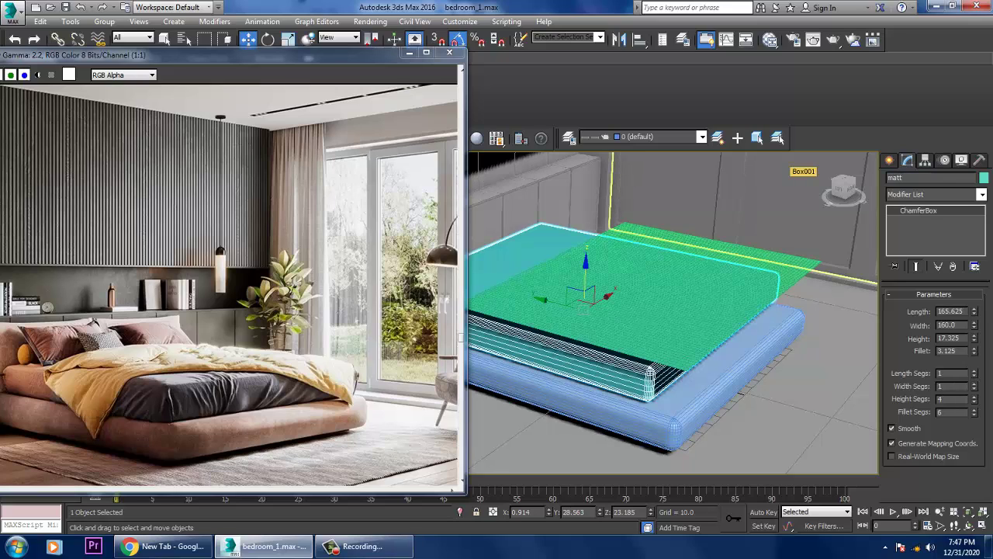
pyautogui.write('ress')
pyautogui.click(776, 326)
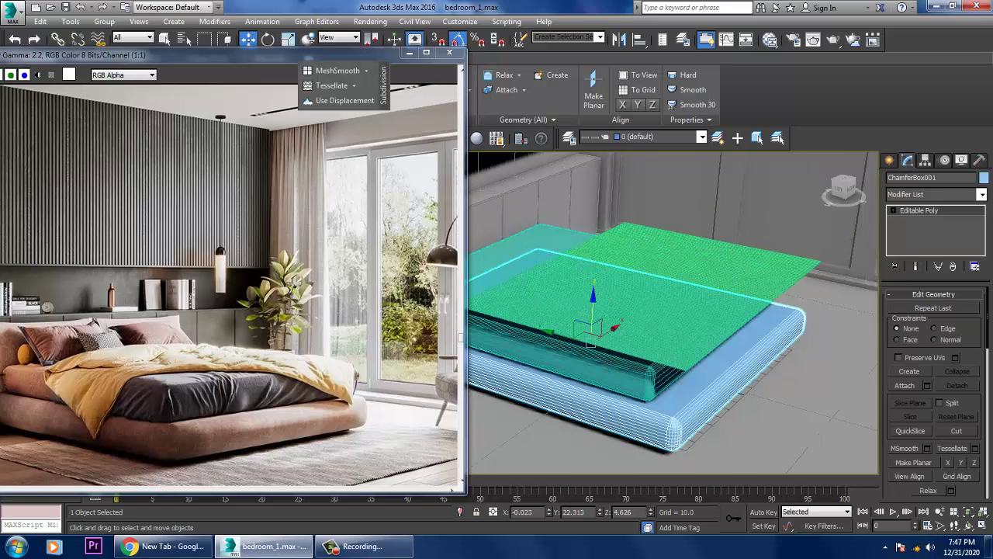
pyautogui.click(913, 176)
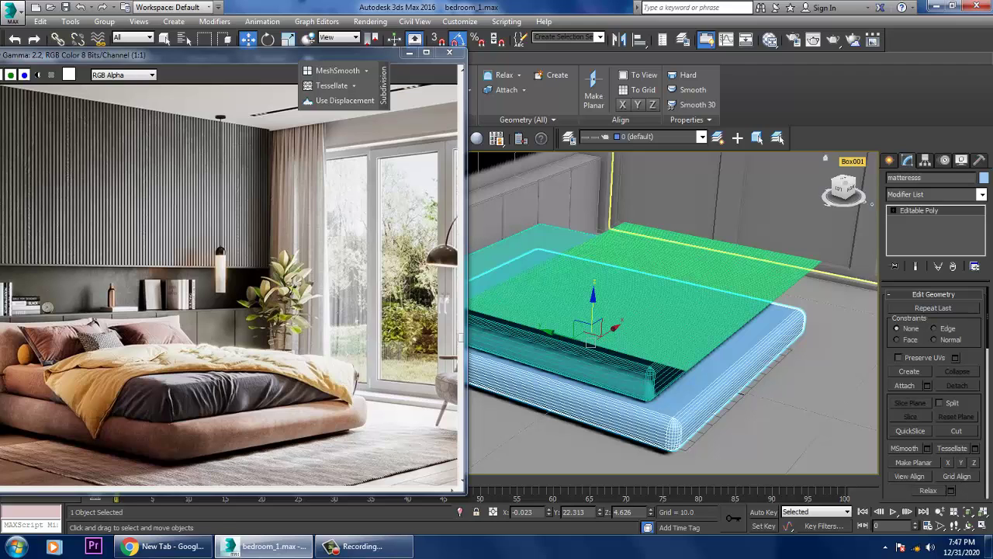
# Turn the dense plane above the mattress into a MassFX mCloth object
pyautogui.click(698, 256)
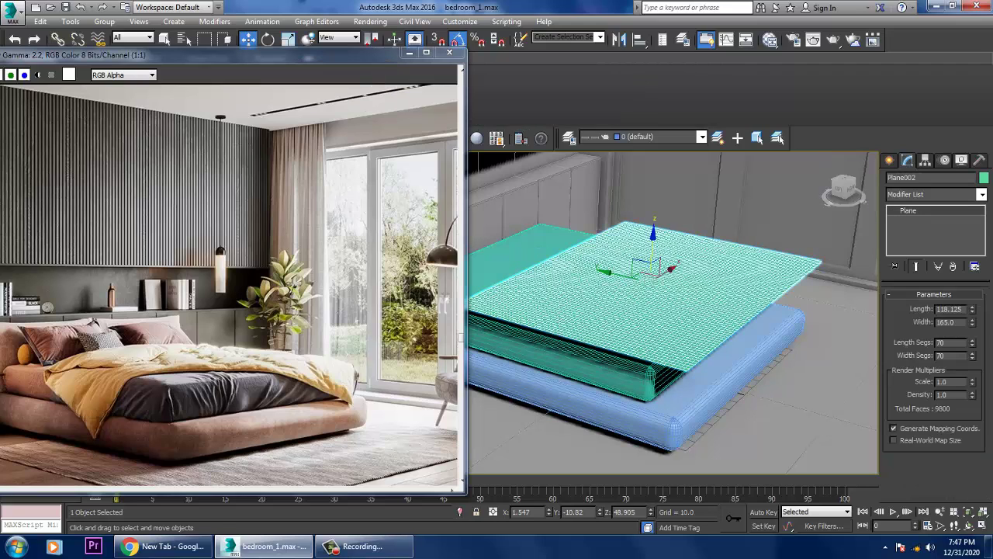
pyautogui.click(262, 21)
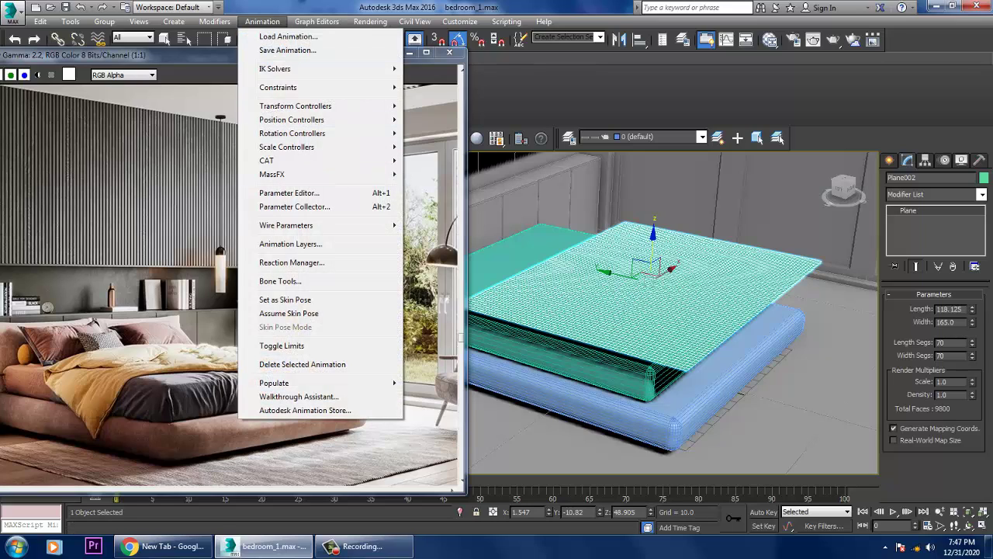
pyautogui.moveTo(280, 174)
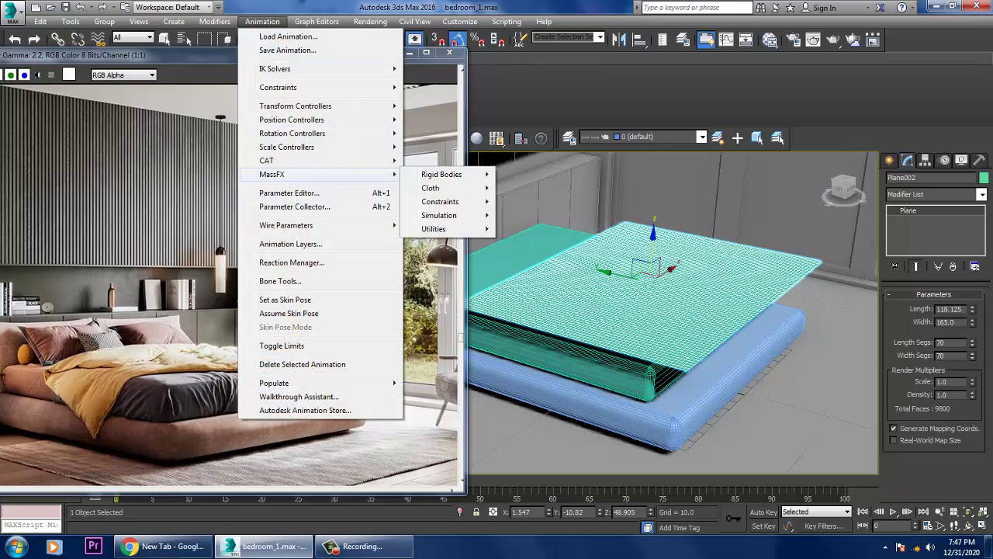
pyautogui.moveTo(432, 187)
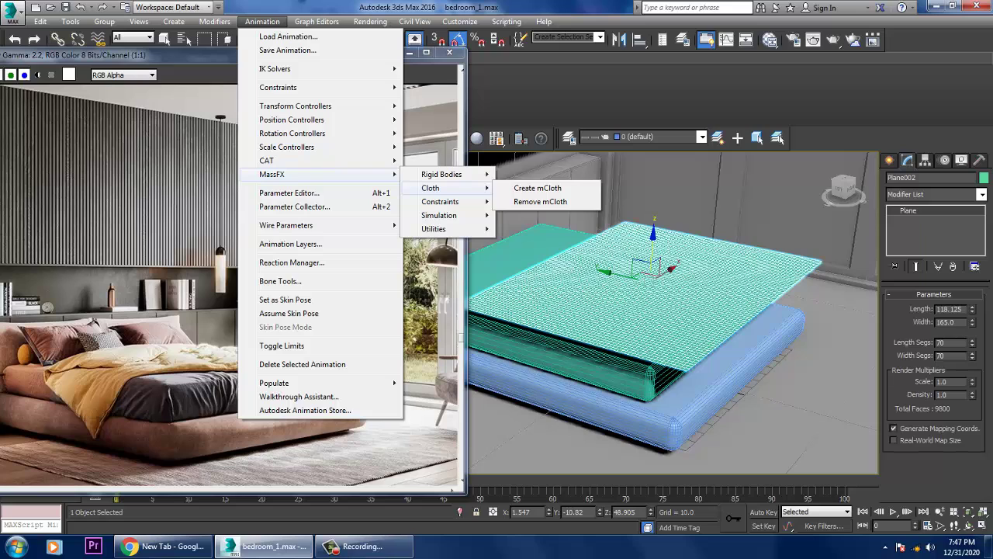
pyautogui.click(537, 188)
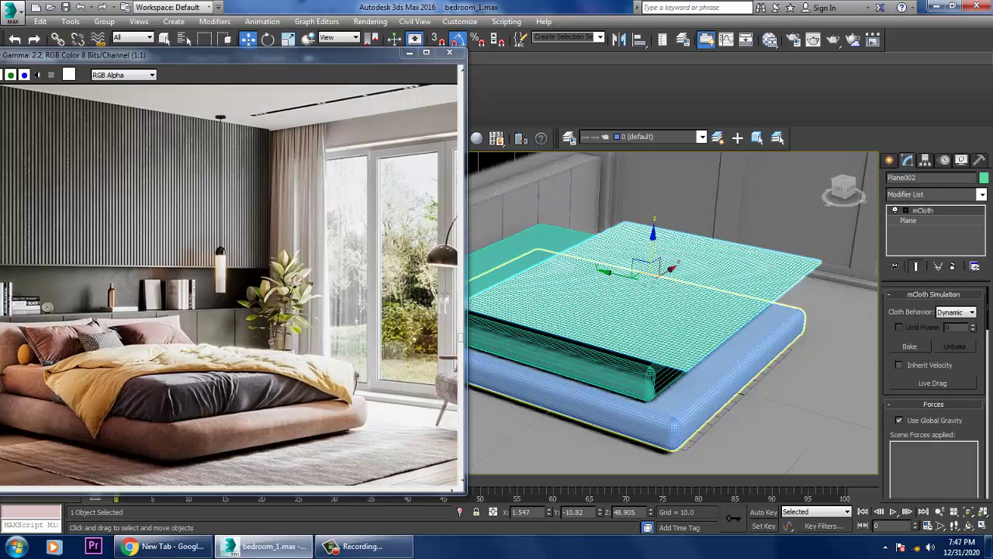
# Set the mattress and the bed base together as MassFX static rigid bodies
pyautogui.click(496, 249)
pyautogui.keyDown('ctrl'); pyautogui.click(737, 373); pyautogui.keyUp('ctrl')
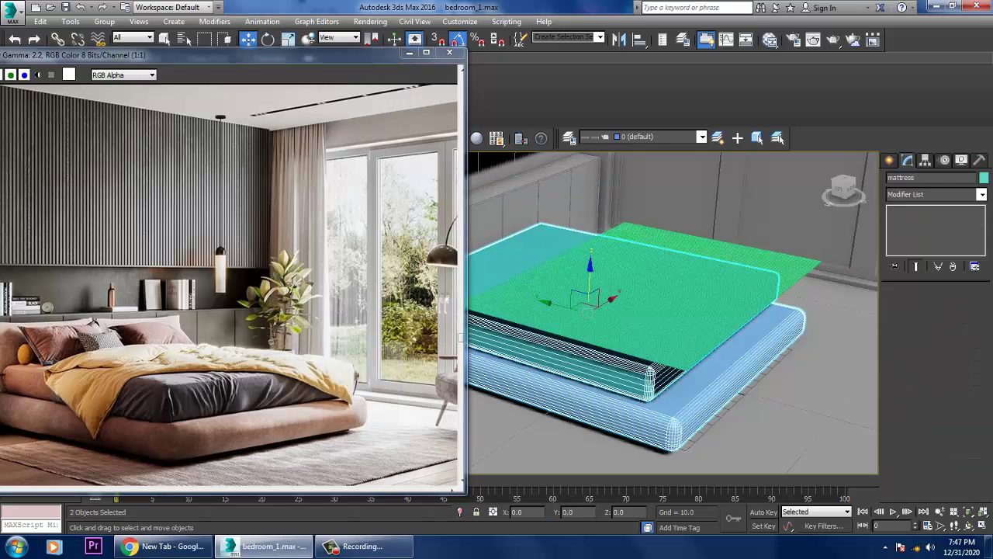
pyautogui.click(262, 21)
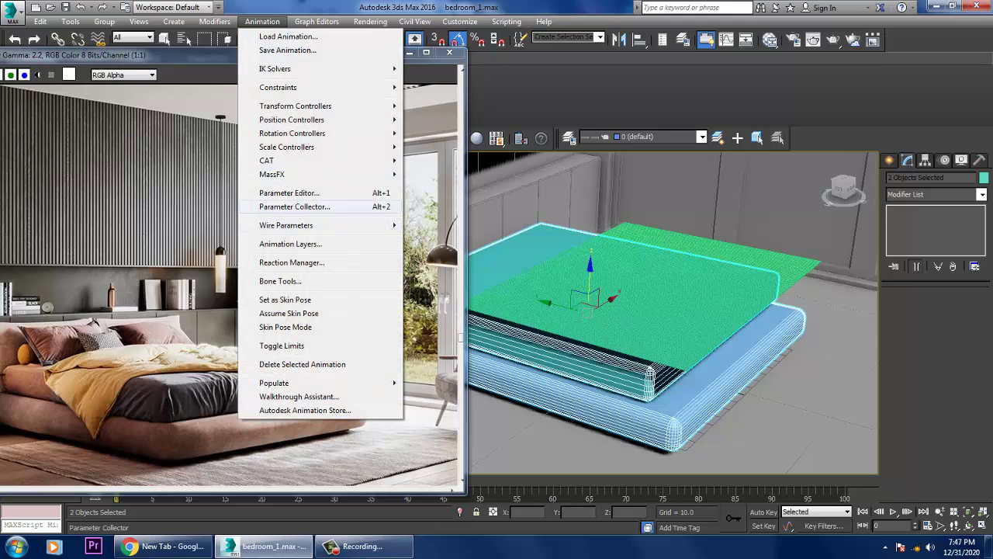
pyautogui.moveTo(295, 174)
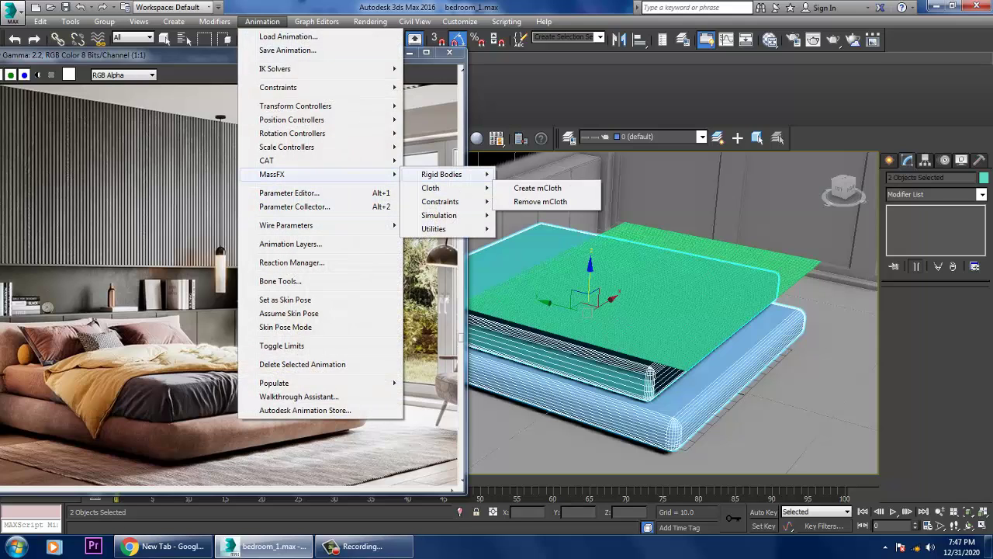
pyautogui.moveTo(443, 174)
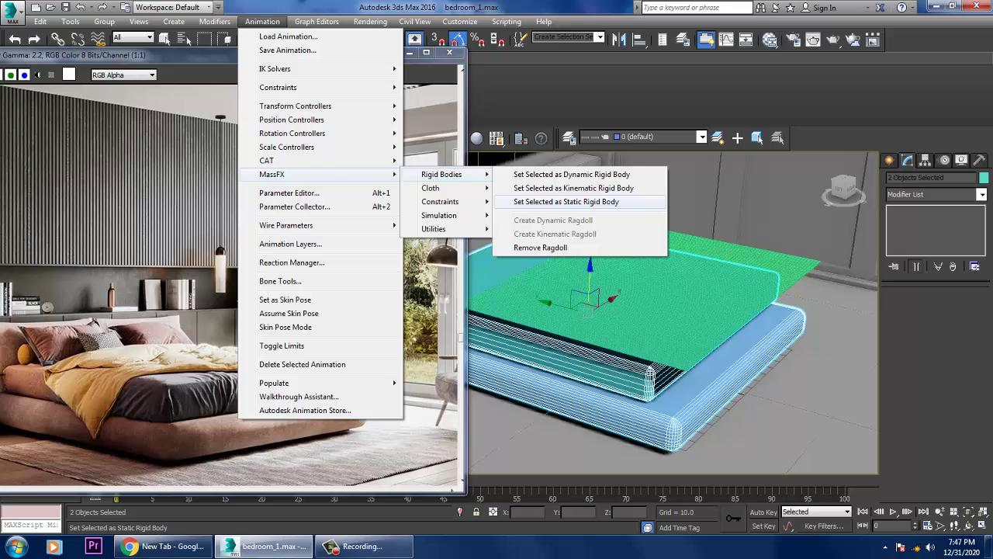
pyautogui.click(567, 201)
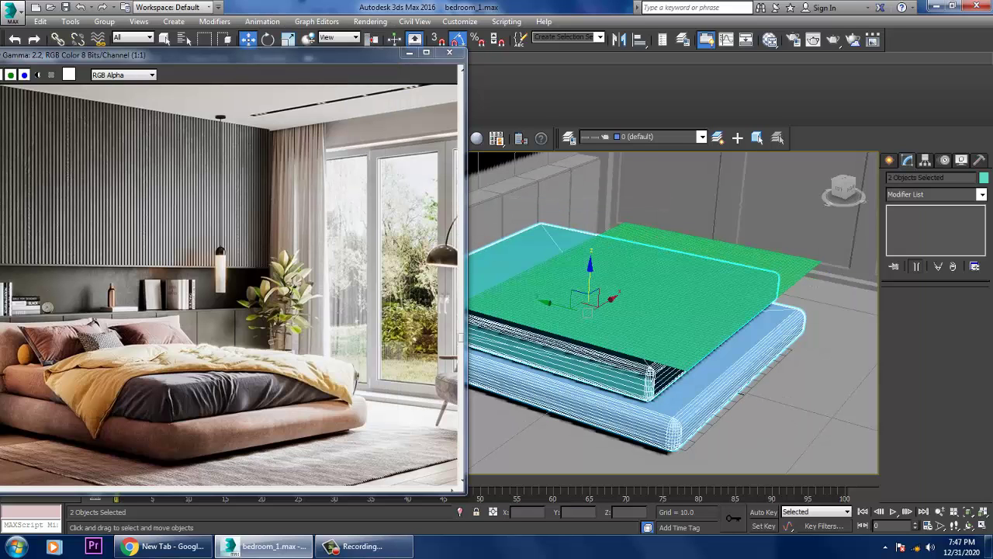
# Set the physical shape type to Original for both the mattress and the bed base rigid bodies
pyautogui.click(620, 263)
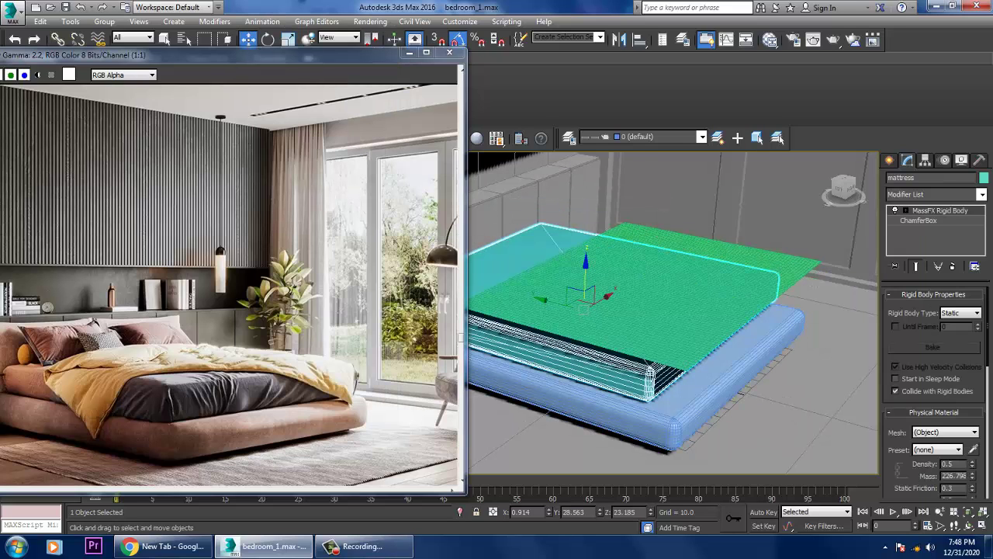
pyautogui.click(944, 439)
pyautogui.scroll(-5, 935, 388)
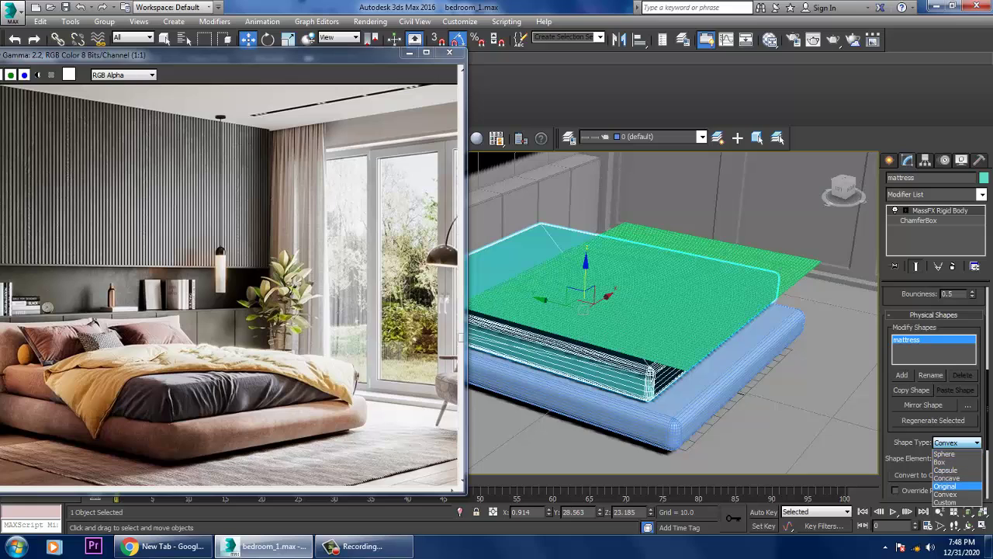
pyautogui.click(951, 486)
pyautogui.click(636, 294)
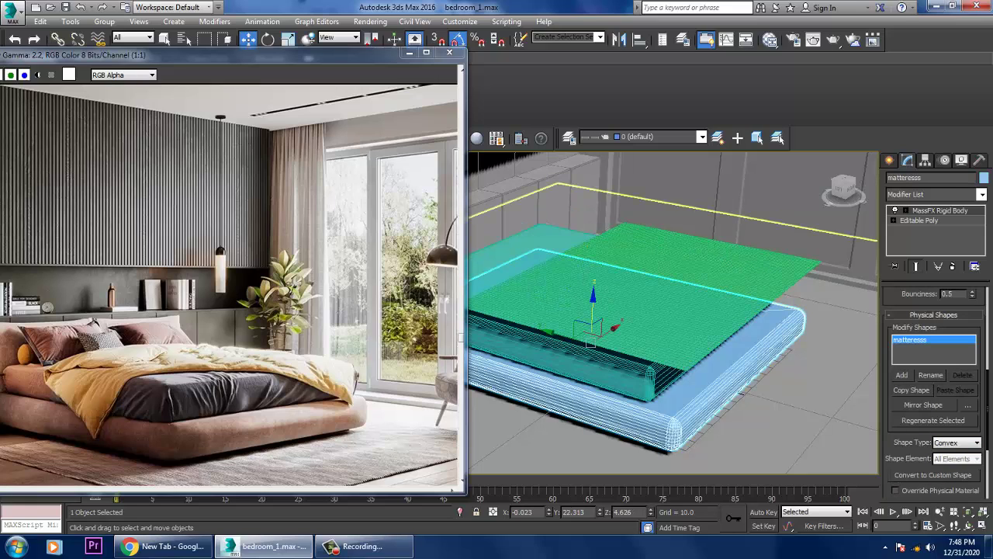
pyautogui.click(956, 441)
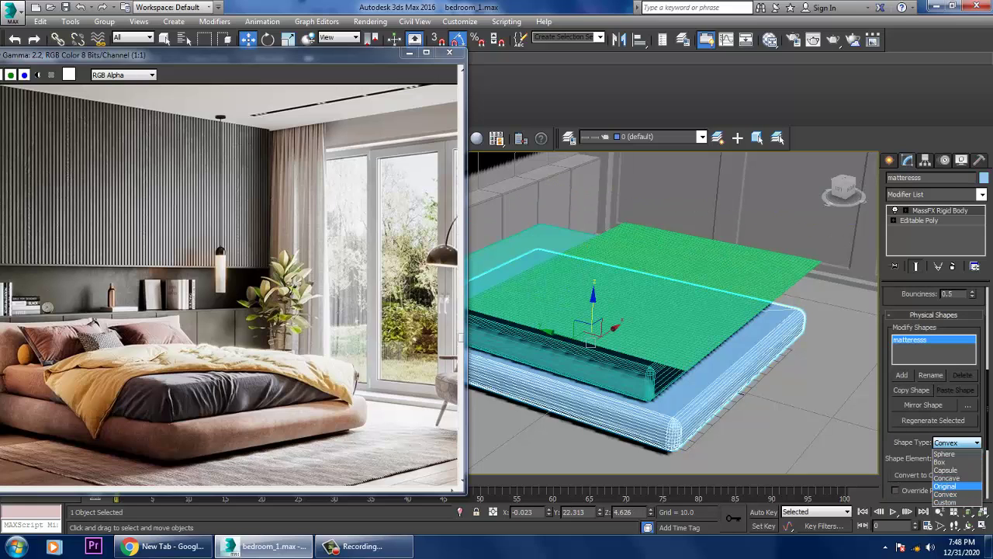
pyautogui.click(945, 486)
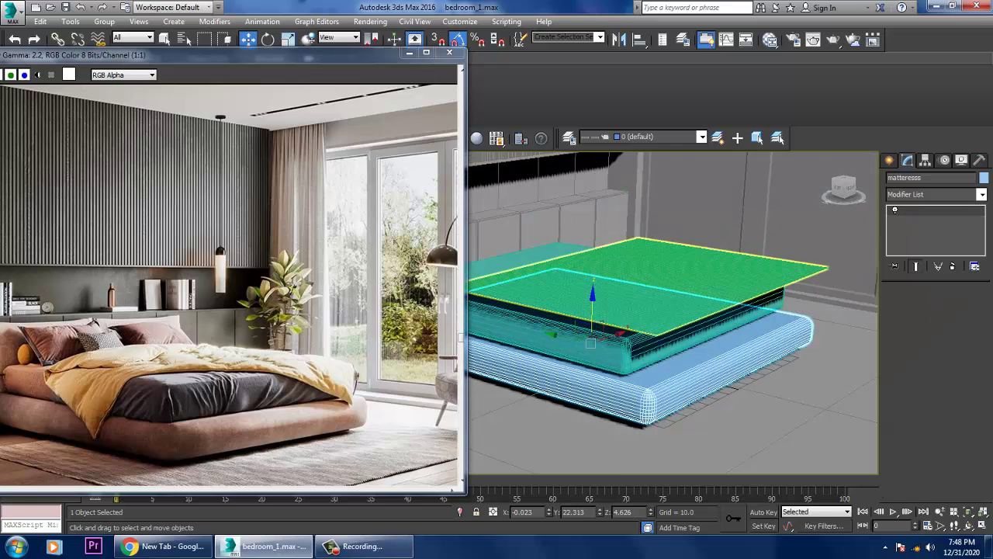
# Play the MassFX simulation to drape the cloth plane over the mattress and bed base
pyautogui.click(698, 256)
pyautogui.keyDown('alt'); pyautogui.moveTo(667, 310); pyautogui.dragTo(683, 319, button='middle'); pyautogui.keyUp('alt')
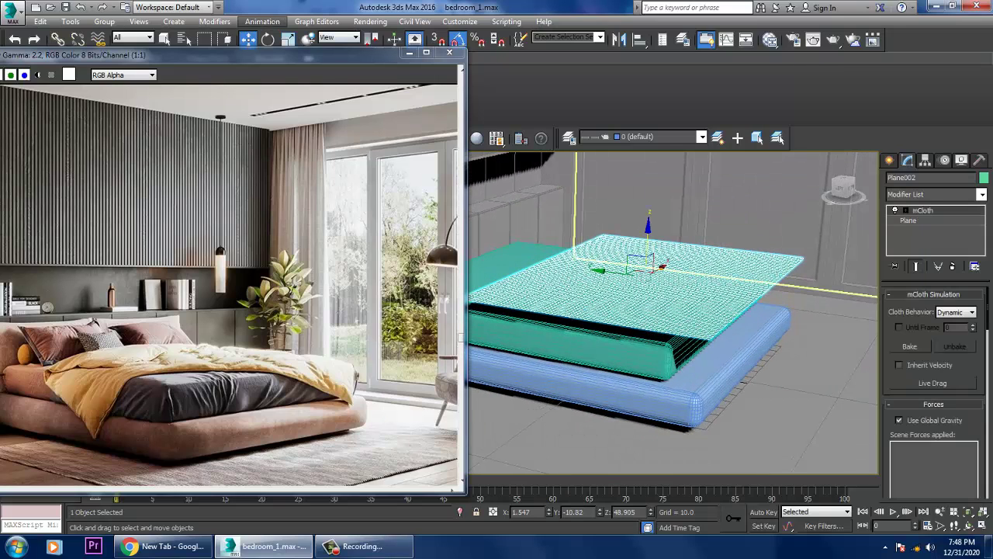
pyautogui.click(262, 21)
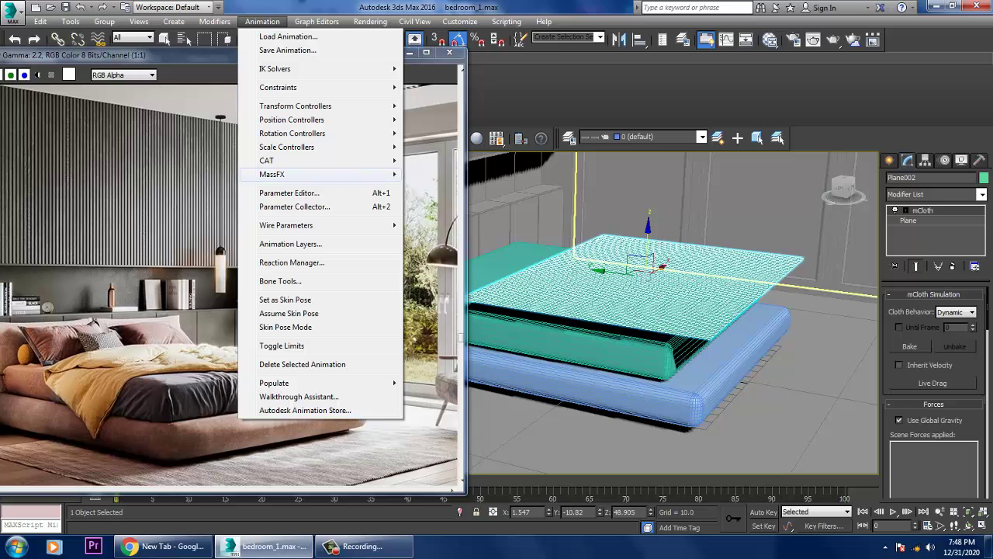
pyautogui.moveTo(326, 174)
pyautogui.moveTo(438, 215)
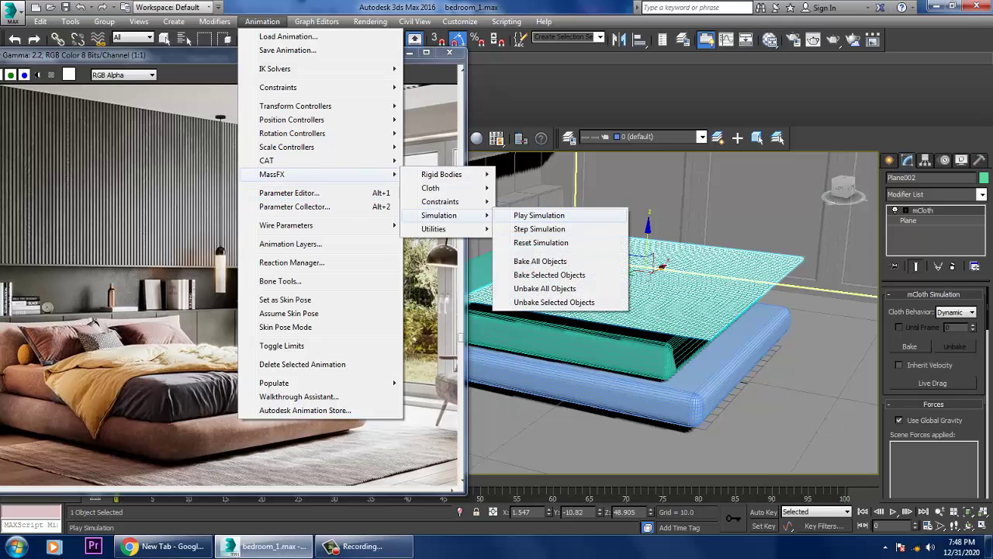
pyautogui.click(538, 215)
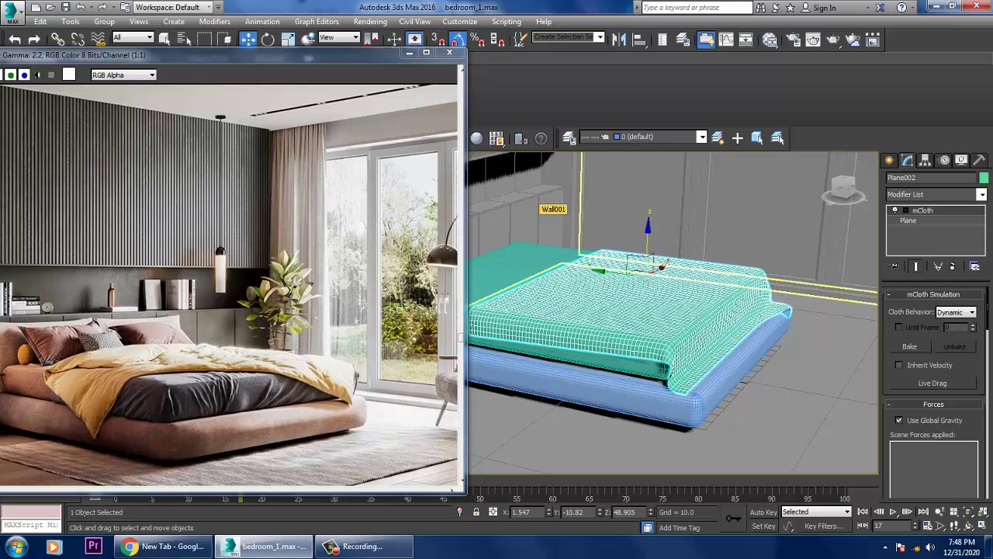
# Convert the draped cloth plane to an Editable Poly and return the animation to frame 0
pyautogui.rightClick(658, 285)
pyautogui.moveTo(698, 416)
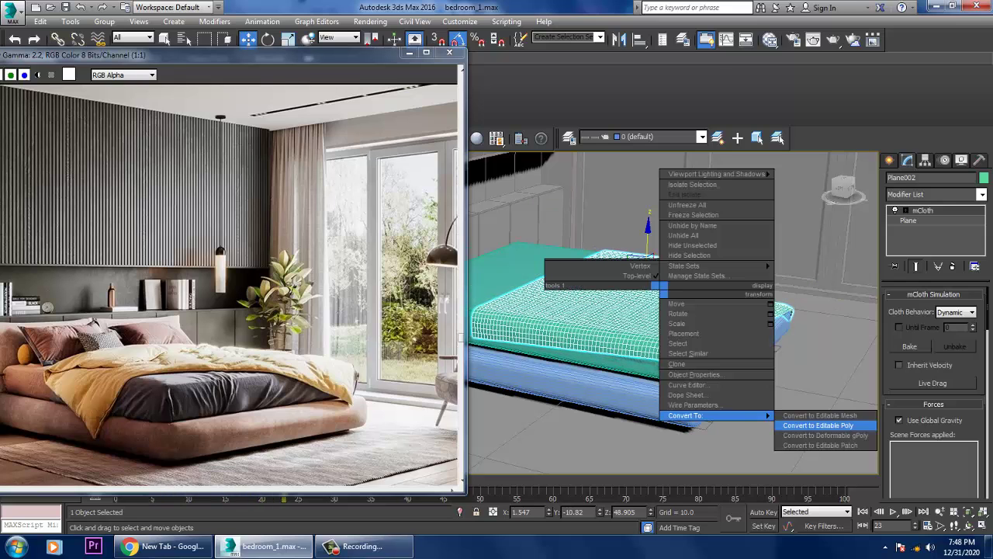
pyautogui.click(815, 425)
pyautogui.press('Home')
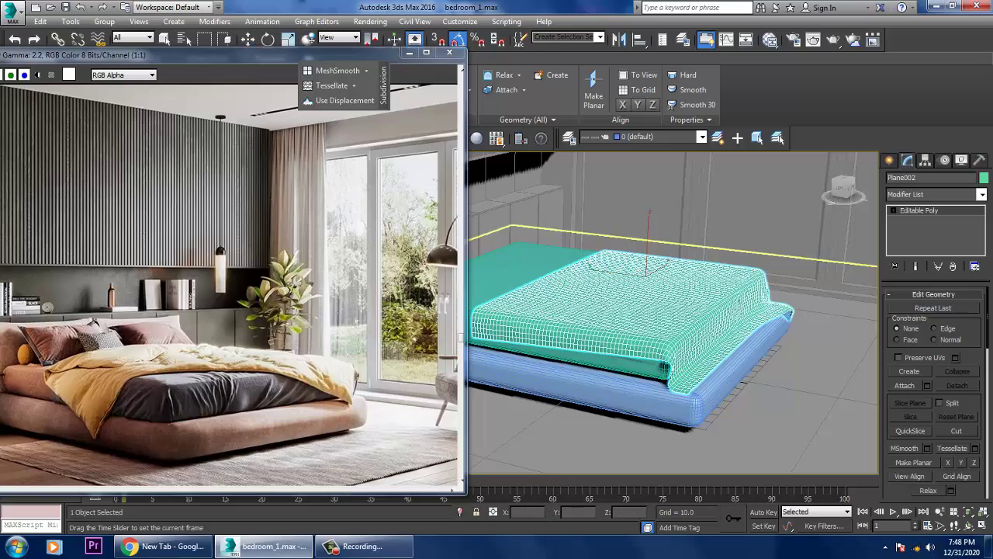
pyautogui.keyDown('alt'); pyautogui.moveTo(667, 311); pyautogui.dragTo(629, 320, button='middle'); pyautogui.keyUp('alt')
pyautogui.scroll(-5, 671, 310)
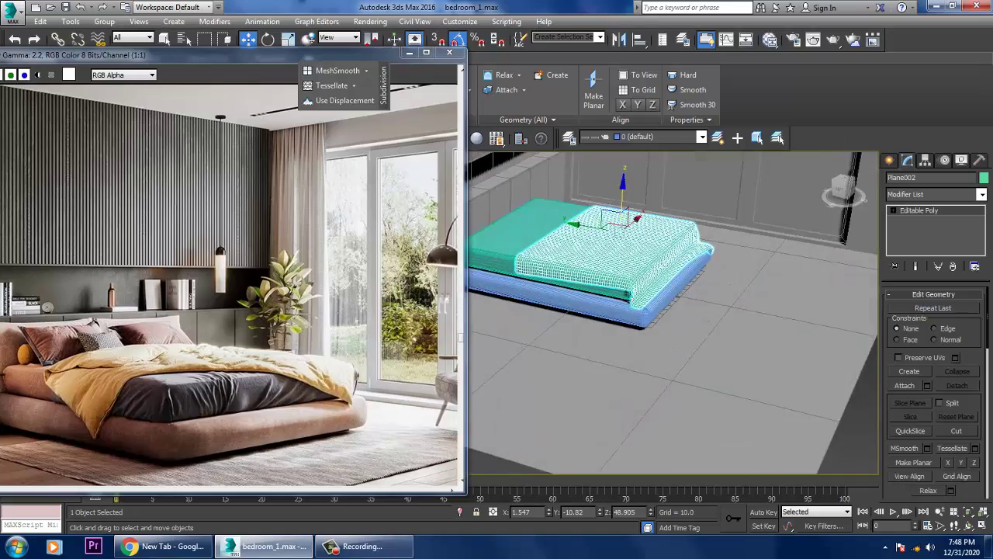
pyautogui.scroll(5, 671, 311)
pyautogui.rightClick(625, 235)
pyautogui.moveTo(675, 361)
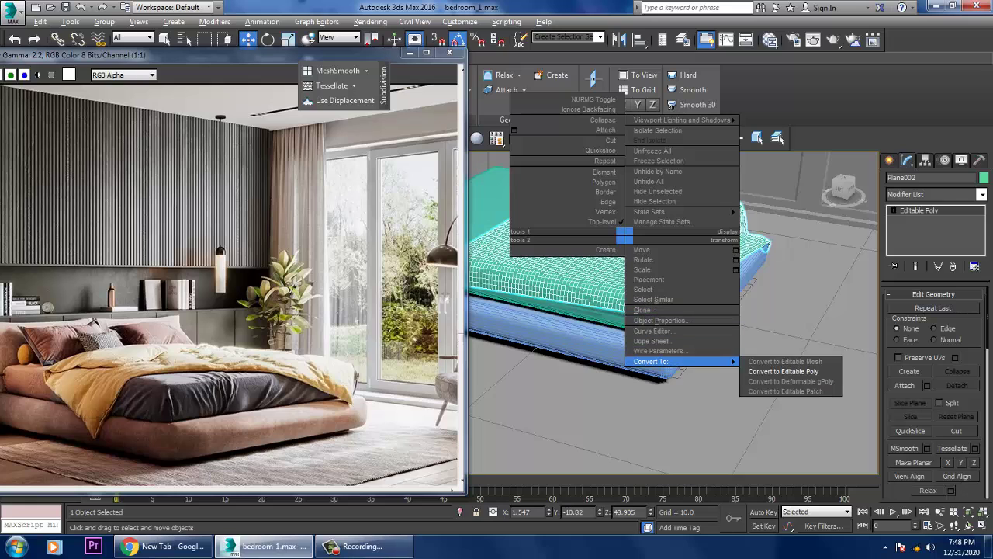
pyautogui.click(783, 371)
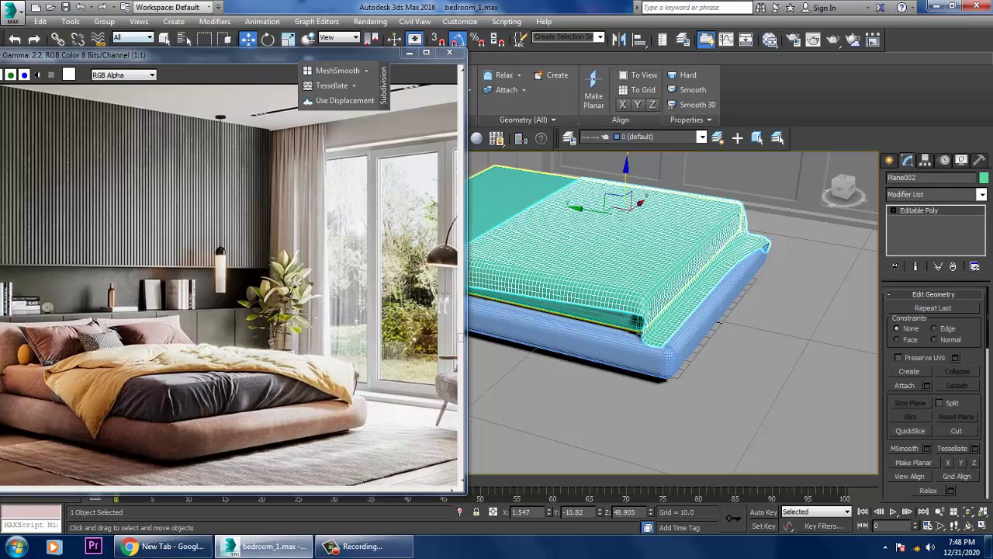
# Move the reference image aside to uncover the modelling ribbon and bring up the Freeform sculpting tools for the blanket
pyautogui.moveTo(233, 55); pyautogui.dragTo(146, 117)
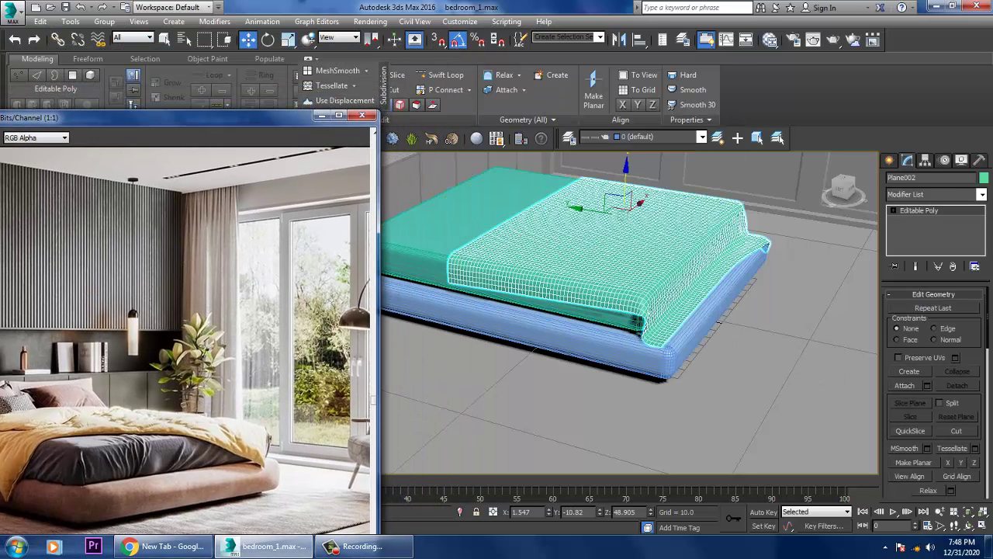
pyautogui.click(88, 58)
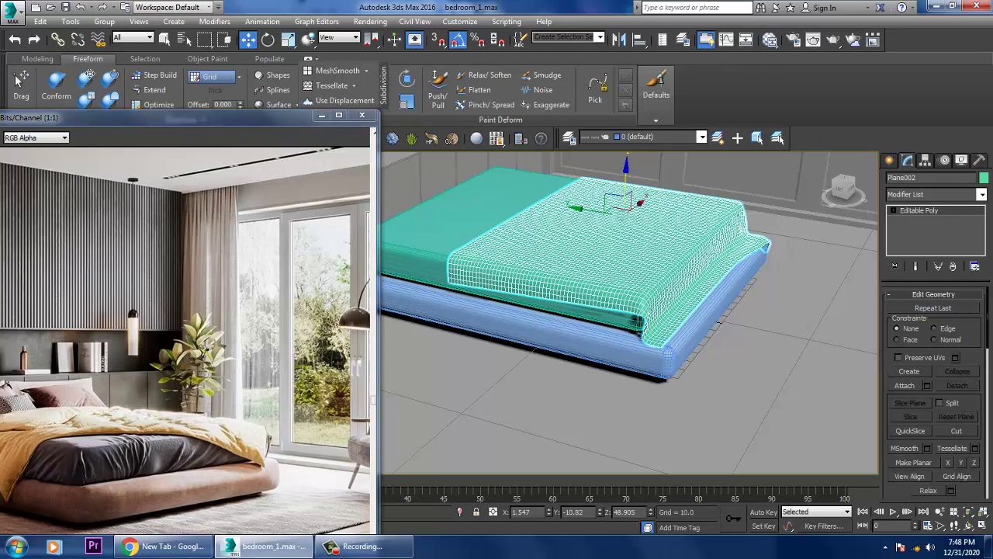
pyautogui.keyDown('alt'); pyautogui.moveTo(621, 311); pyautogui.dragTo(582, 291, button='middle'); pyautogui.keyUp('alt')
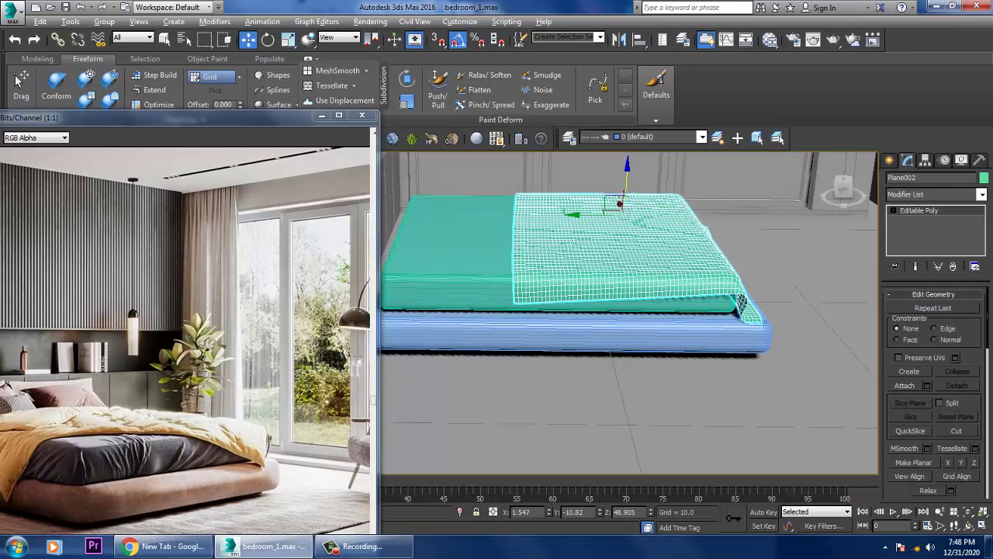
pyautogui.keyDown('alt'); pyautogui.moveTo(629, 310); pyautogui.dragTo(628, 357, button='middle'); pyautogui.keyUp('alt')
pyautogui.scroll(4, 605, 233)
pyautogui.keyDown('alt'); pyautogui.moveTo(628, 310); pyautogui.dragTo(590, 306, button='middle'); pyautogui.keyUp('alt')
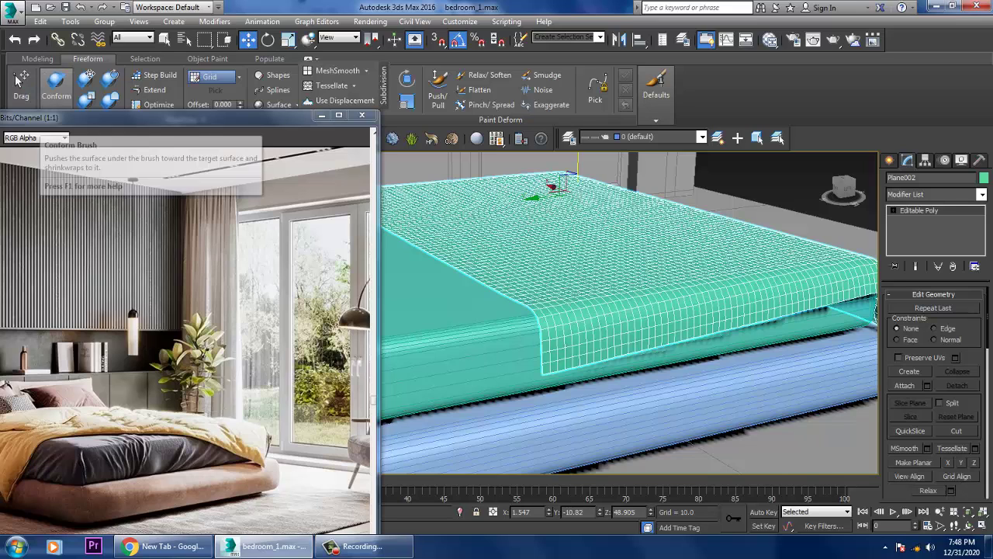
pyautogui.click(19, 80)
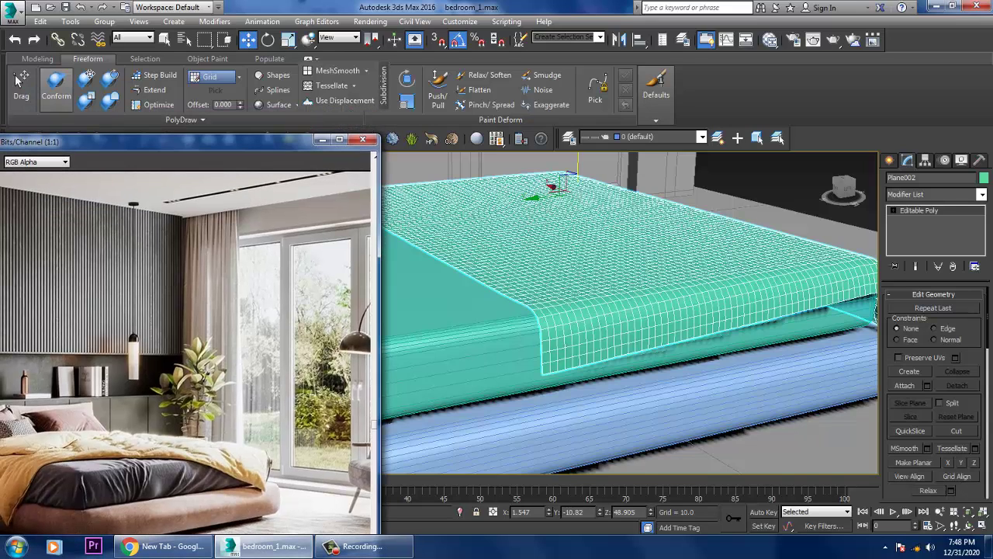
# Activate the Conform brush and set its full strength to 148 and its conform value to 0.559
pyautogui.click(56, 85)
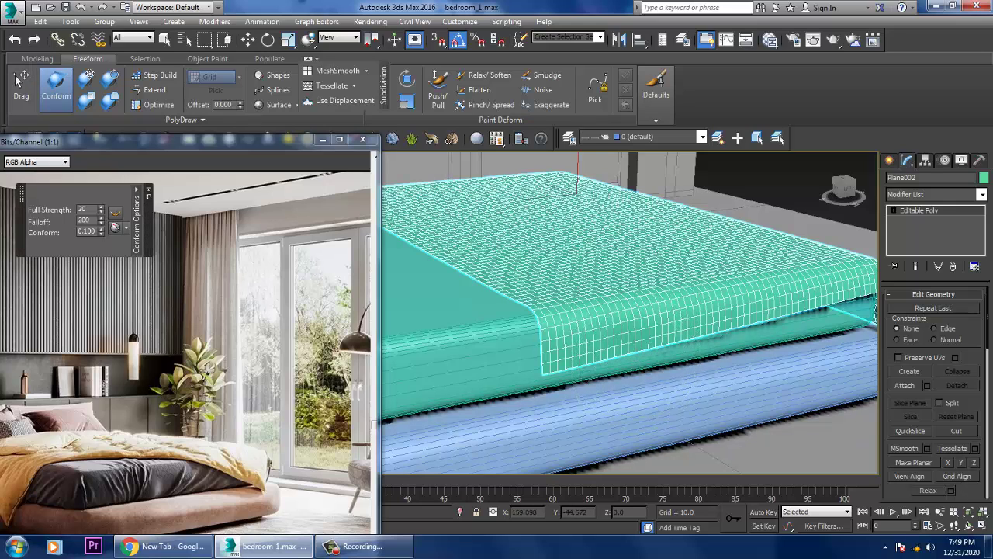
pyautogui.moveTo(643, 377)
pyautogui.keyDown('alt'); pyautogui.keyDown('shift'); pyautogui.mouseDown()
pyautogui.moveTo(624, 341)
pyautogui.moveTo(703, 349)
pyautogui.mouseUp(); pyautogui.keyUp('shift'); pyautogui.keyUp('alt')
pyautogui.keyDown('alt'); pyautogui.moveTo(595, 371); pyautogui.dragTo(466, 178, button='middle'); pyautogui.keyUp('alt')
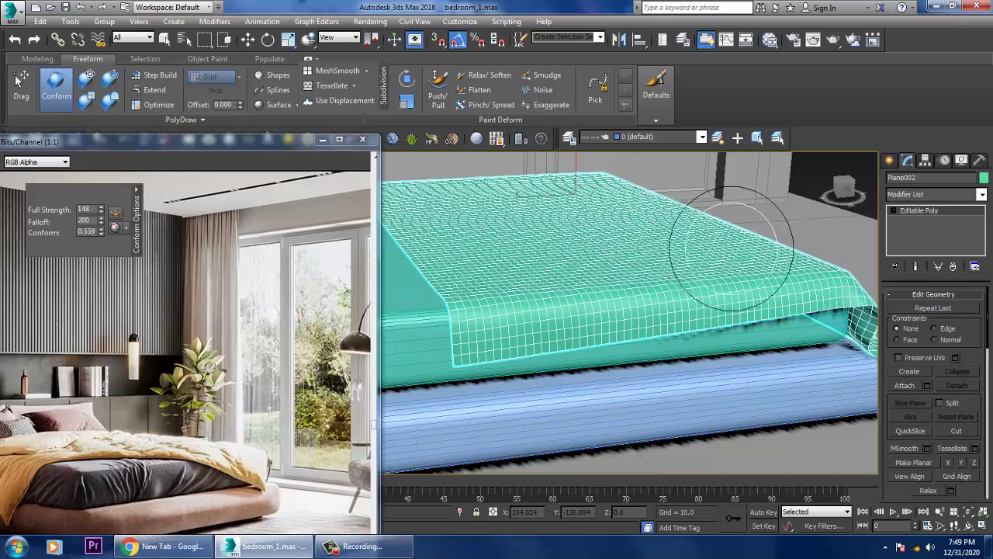
pyautogui.moveTo(732, 249)
pyautogui.keyDown('alt'); pyautogui.mouseDown(button='middle')
pyautogui.moveTo(621, 232)
pyautogui.moveTo(644, 245)
pyautogui.mouseUp(button='middle'); pyautogui.keyUp('alt')
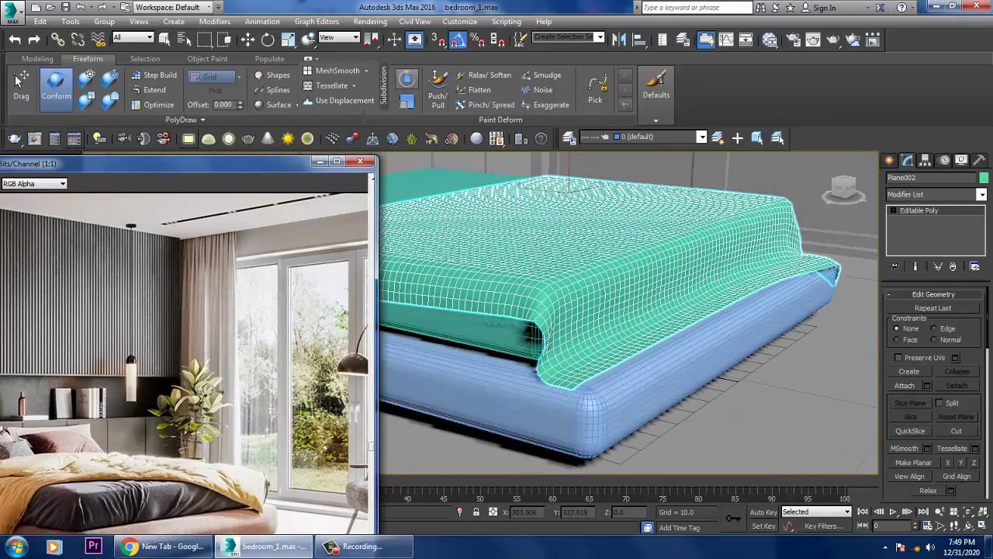
# Smudge the blanket's hanging long-side edge into gentle waves with brush size 20 and strength 4.69
pyautogui.click(655, 120)
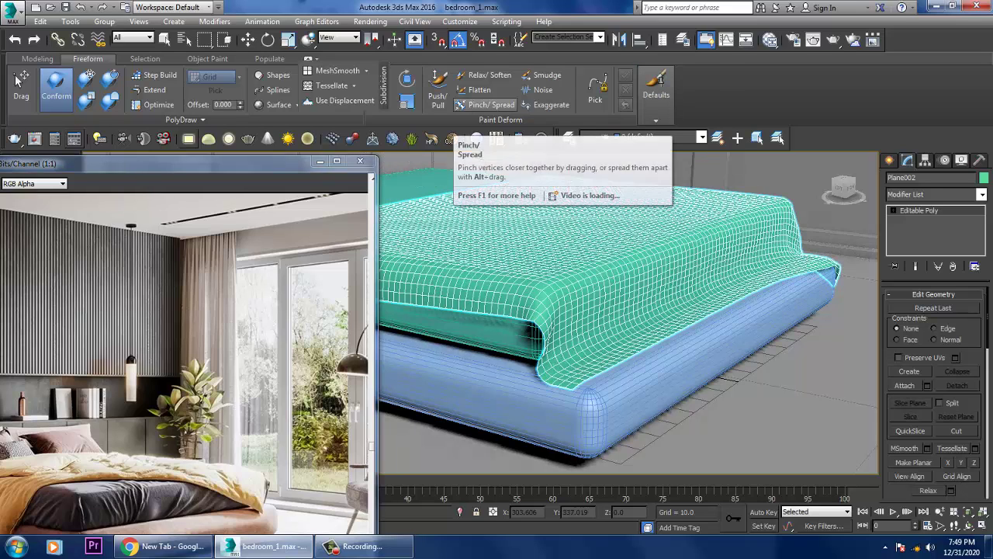
pyautogui.click(544, 75)
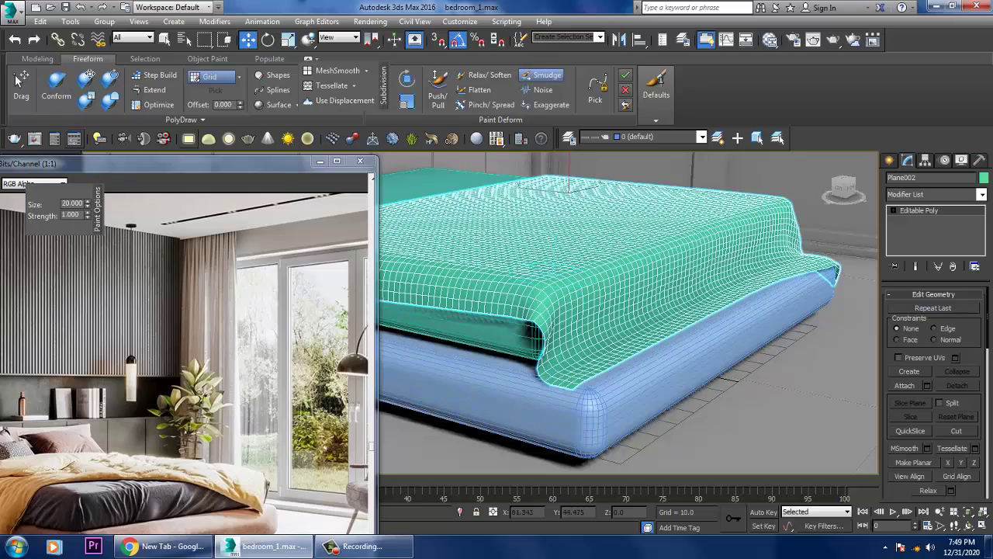
pyautogui.moveTo(621, 310)
pyautogui.keyDown('alt'); pyautogui.mouseDown(button='middle')
pyautogui.moveTo(475, 227)
pyautogui.moveTo(785, 203)
pyautogui.mouseUp(button='middle'); pyautogui.keyUp('alt')
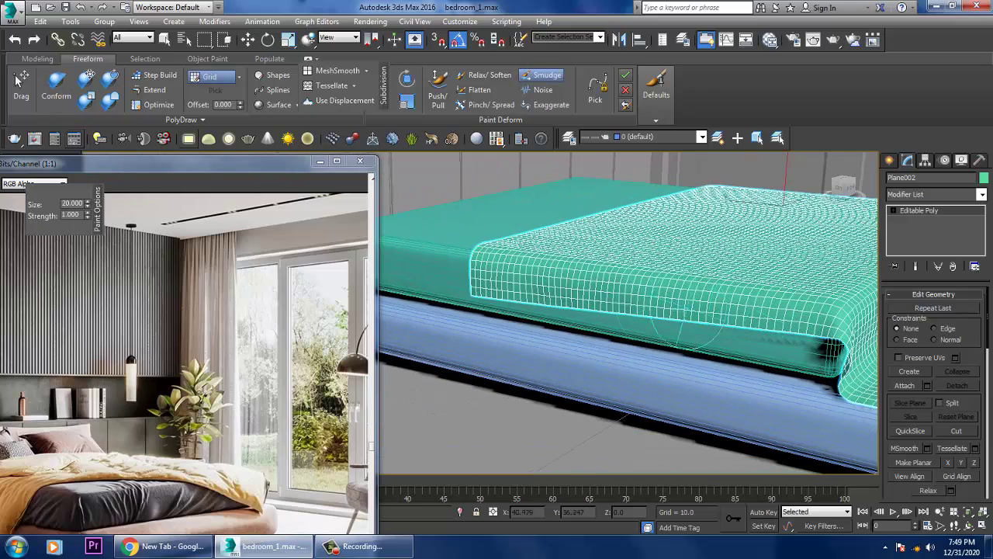
pyautogui.moveTo(501, 305)
pyautogui.mouseDown()
pyautogui.moveTo(551, 302)
pyautogui.moveTo(540, 314)
pyautogui.moveTo(572, 296)
pyautogui.moveTo(569, 329)
pyautogui.moveTo(620, 314)
pyautogui.moveTo(622, 339)
pyautogui.moveTo(660, 349)
pyautogui.mouseUp()
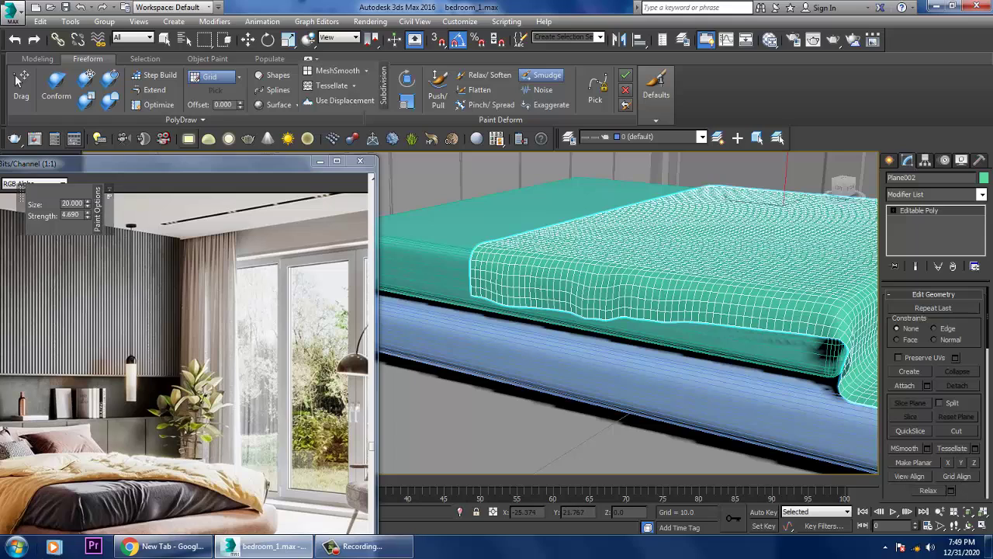
# Enlarge the Smudge brush to size 32.24 and ripple the blanket's side hem further toward the foot corner
pyautogui.moveTo(589, 330)
pyautogui.mouseDown()
pyautogui.moveTo(644, 342)
pyautogui.moveTo(654, 334)
pyautogui.moveTo(658, 349)
pyautogui.moveTo(648, 326)
pyautogui.moveTo(667, 326)
pyautogui.mouseUp()
pyautogui.hotkey('ctrl', 'z')
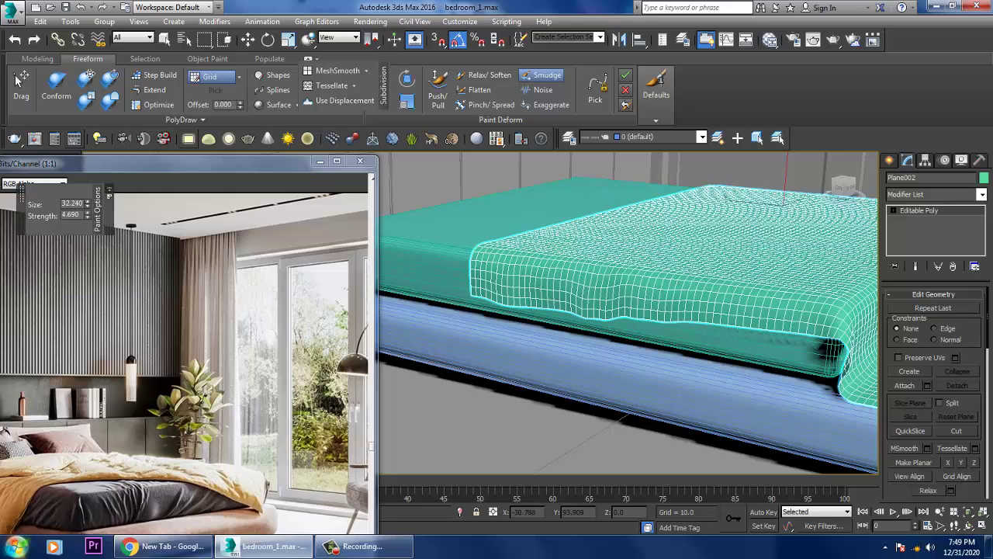
pyautogui.moveTo(842, 186)
pyautogui.mouseDown()
pyautogui.moveTo(841, 203)
pyautogui.moveTo(845, 188)
pyautogui.mouseUp()
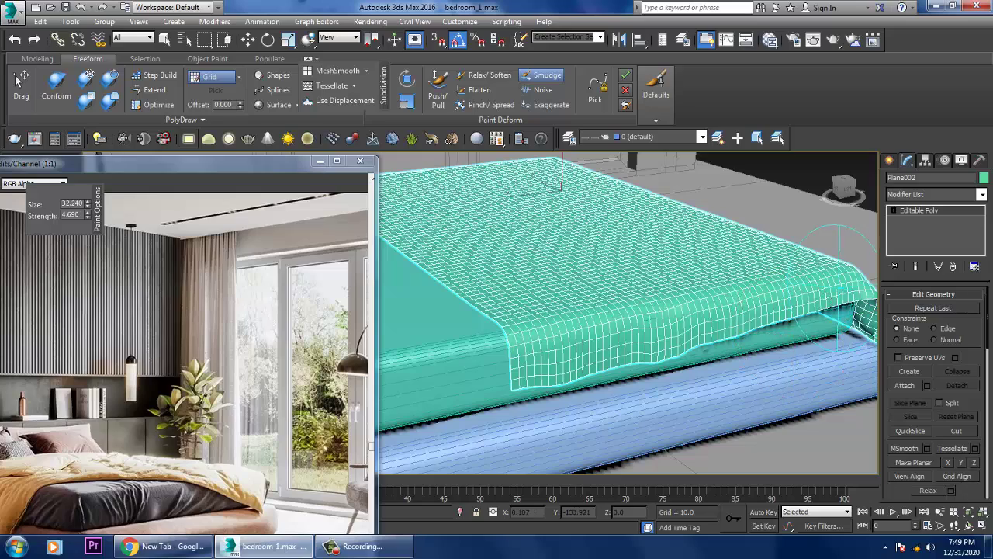
pyautogui.moveTo(757, 353)
pyautogui.mouseDown()
pyautogui.moveTo(823, 289)
pyautogui.moveTo(854, 326)
pyautogui.mouseUp()
pyautogui.moveTo(683, 311)
pyautogui.keyDown('alt'); pyautogui.mouseDown(button='middle')
pyautogui.moveTo(589, 303)
pyautogui.moveTo(543, 330)
pyautogui.moveTo(558, 309)
pyautogui.moveTo(536, 307)
pyautogui.mouseUp(button='middle'); pyautogui.keyUp('alt')
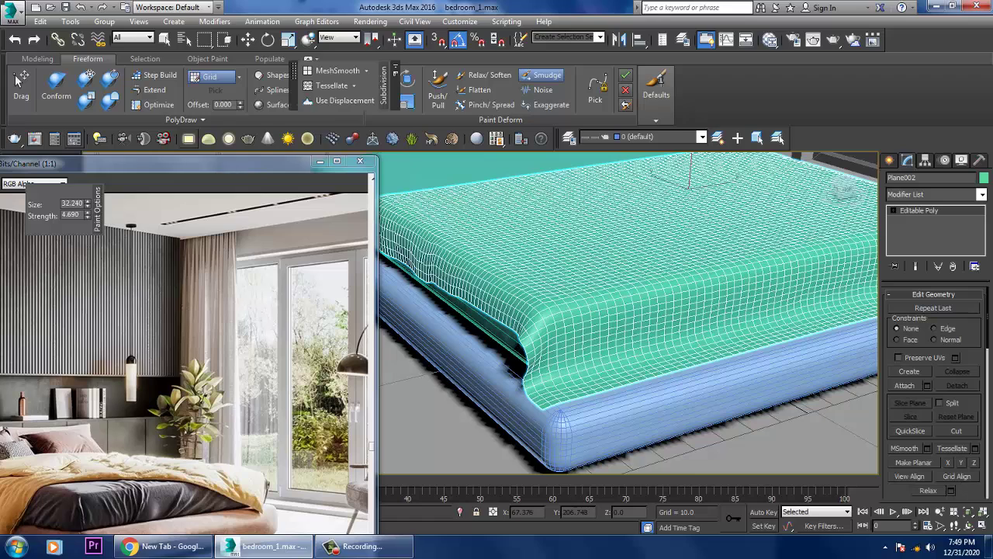
pyautogui.click(656, 121)
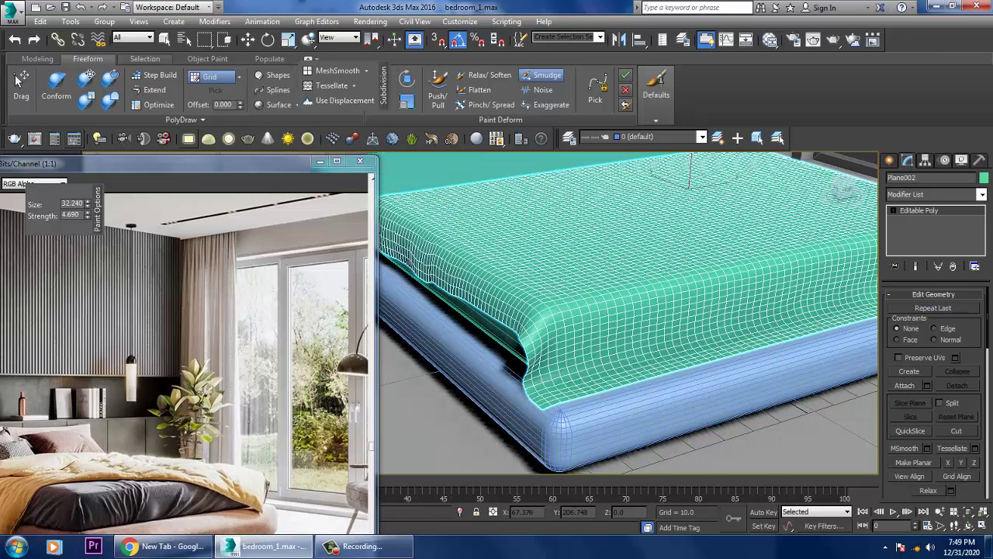
pyautogui.click(145, 59)
pyautogui.click(207, 59)
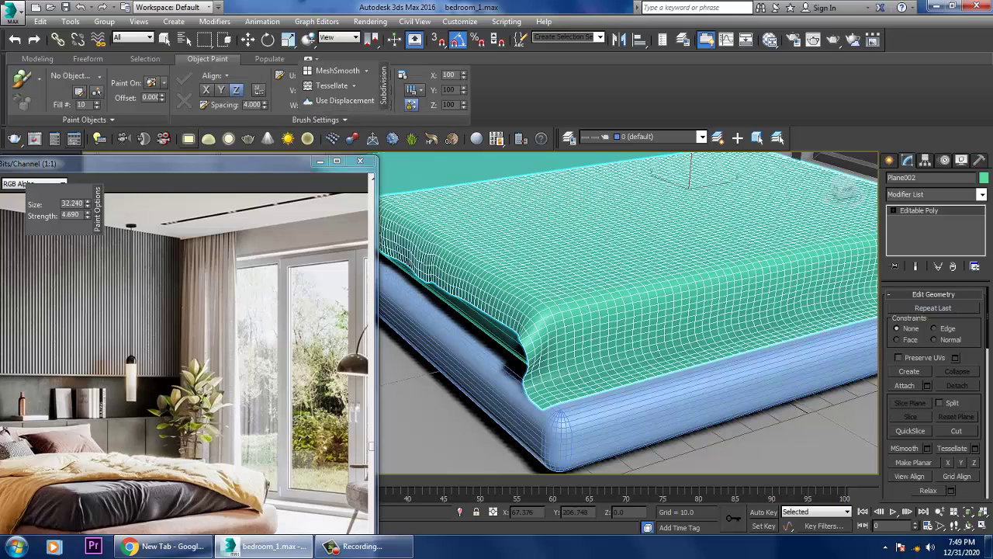
pyautogui.click(87, 59)
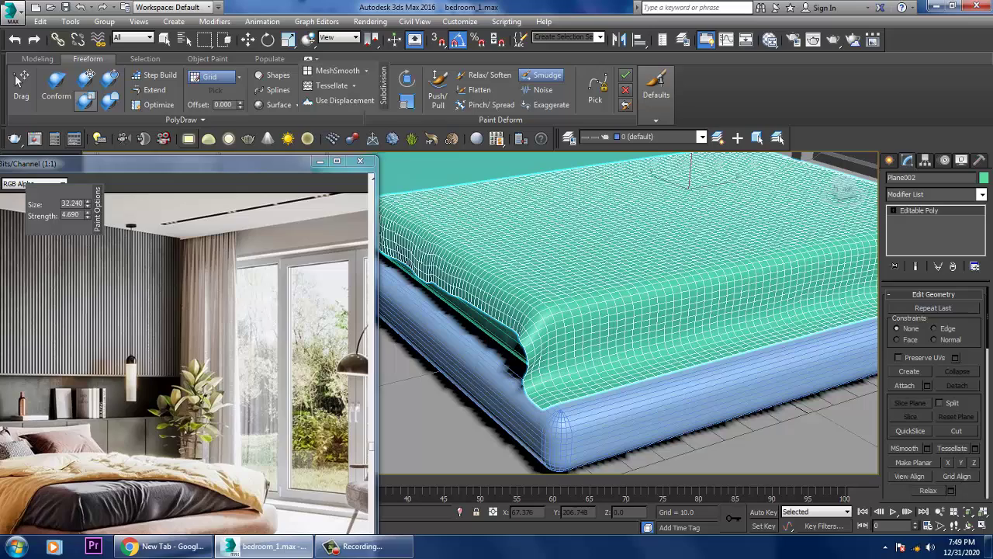
# Pull deeper folds into the blanket's side hem using the Move Conform brush with full strength 70 and falloff 133
pyautogui.click(85, 78)
pyautogui.moveTo(574, 171)
pyautogui.keyDown('alt'); pyautogui.mouseDown(button='middle')
pyautogui.moveTo(588, 178)
pyautogui.moveTo(581, 354)
pyautogui.mouseUp(button='middle'); pyautogui.keyUp('alt')
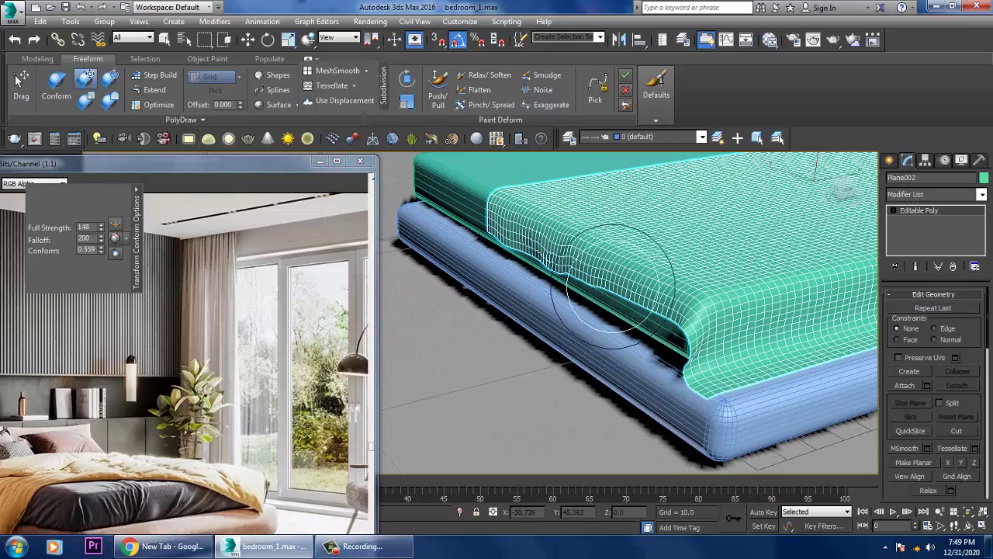
pyautogui.moveTo(603, 317)
pyautogui.mouseDown()
pyautogui.moveTo(625, 293)
pyautogui.moveTo(599, 300)
pyautogui.moveTo(620, 306)
pyautogui.mouseUp()
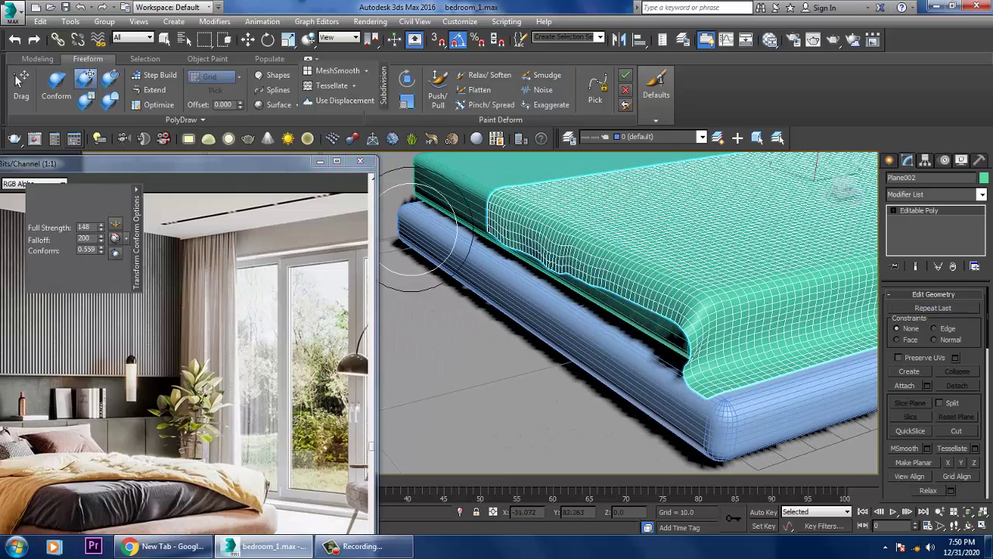
pyautogui.moveTo(101, 237); pyautogui.dragTo(100, 263)
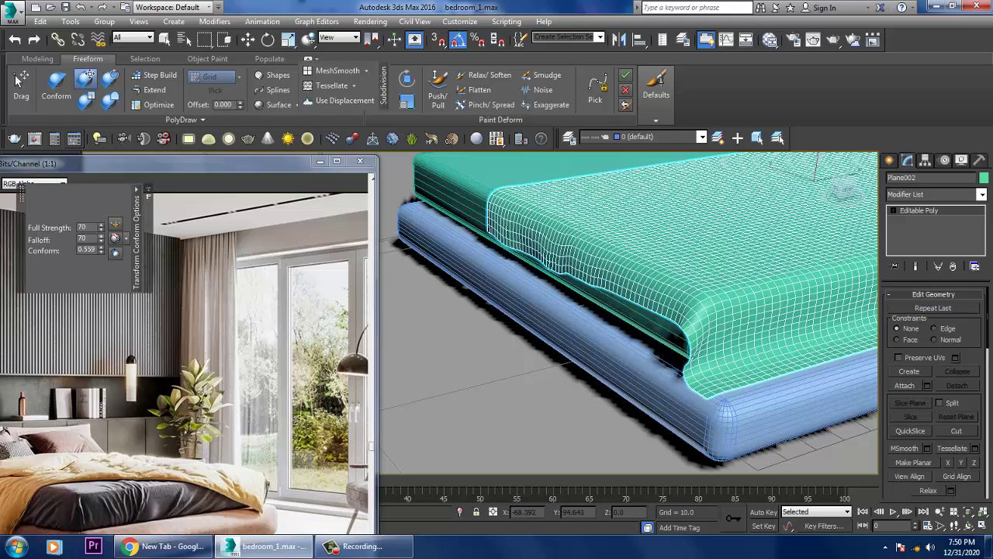
pyautogui.moveTo(100, 239); pyautogui.dragTo(100, 221)
pyautogui.moveTo(634, 291)
pyautogui.mouseDown()
pyautogui.moveTo(598, 259)
pyautogui.moveTo(589, 291)
pyautogui.moveTo(621, 298)
pyautogui.moveTo(614, 310)
pyautogui.moveTo(597, 288)
pyautogui.mouseUp()
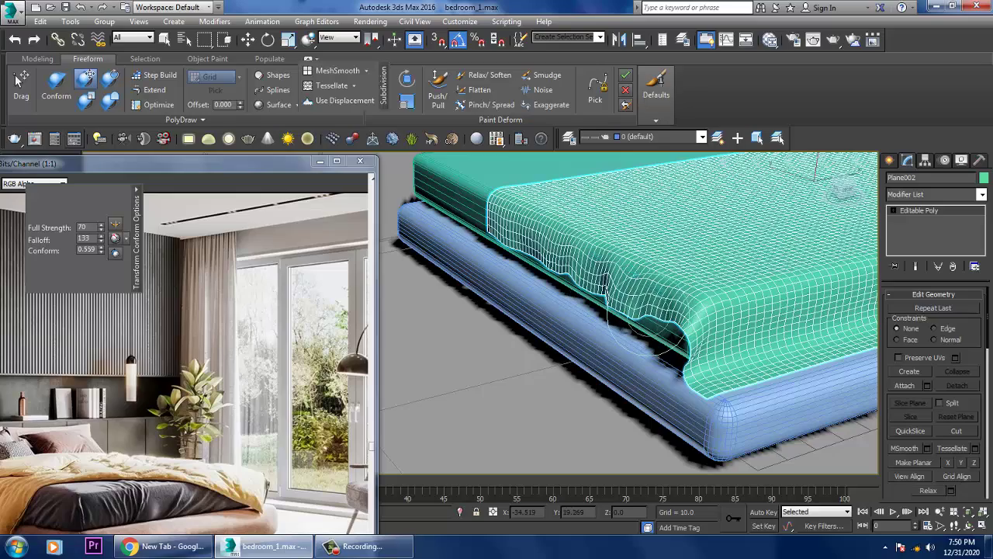
# Reshape the blanket's near foot corner with the Move Conform brush where it folds over the mattress and bed base
pyautogui.moveTo(654, 311)
pyautogui.keyDown('alt'); pyautogui.mouseDown(button='middle')
pyautogui.moveTo(714, 361)
pyautogui.moveTo(596, 320)
pyautogui.mouseUp(button='middle'); pyautogui.keyUp('alt')
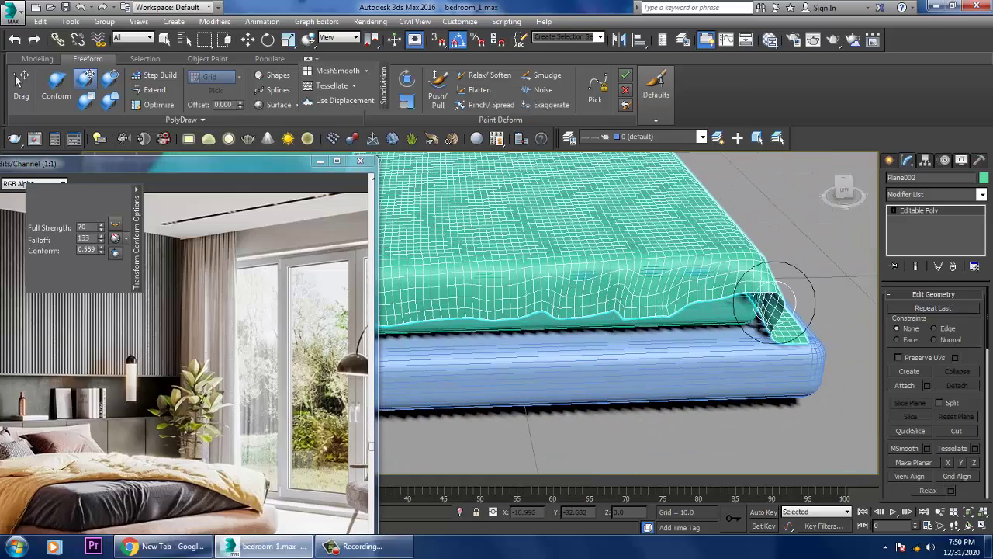
pyautogui.moveTo(747, 310)
pyautogui.keyDown('alt'); pyautogui.mouseDown(button='middle')
pyautogui.moveTo(753, 304)
pyautogui.moveTo(565, 344)
pyautogui.mouseUp(button='middle'); pyautogui.keyUp('alt')
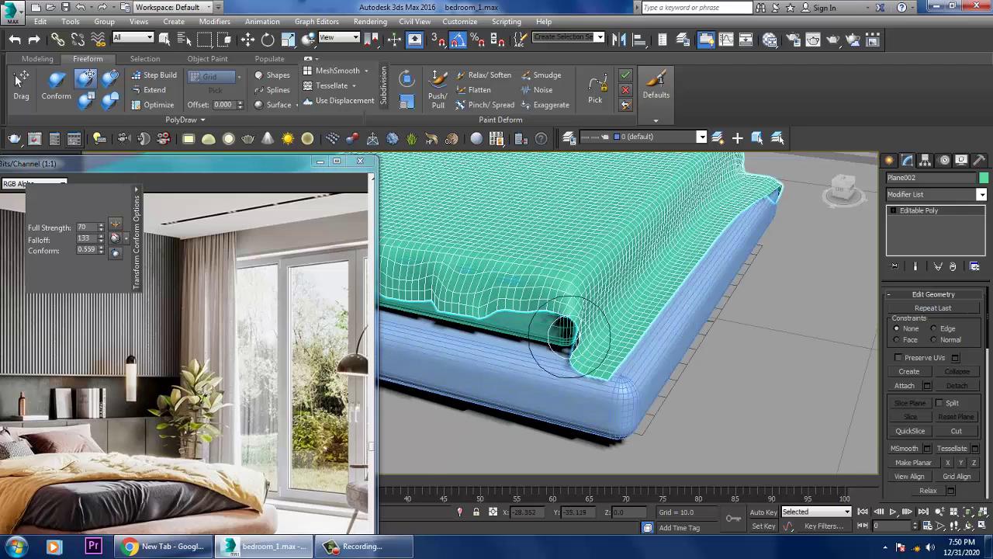
pyautogui.moveTo(552, 332); pyautogui.dragTo(555, 335)
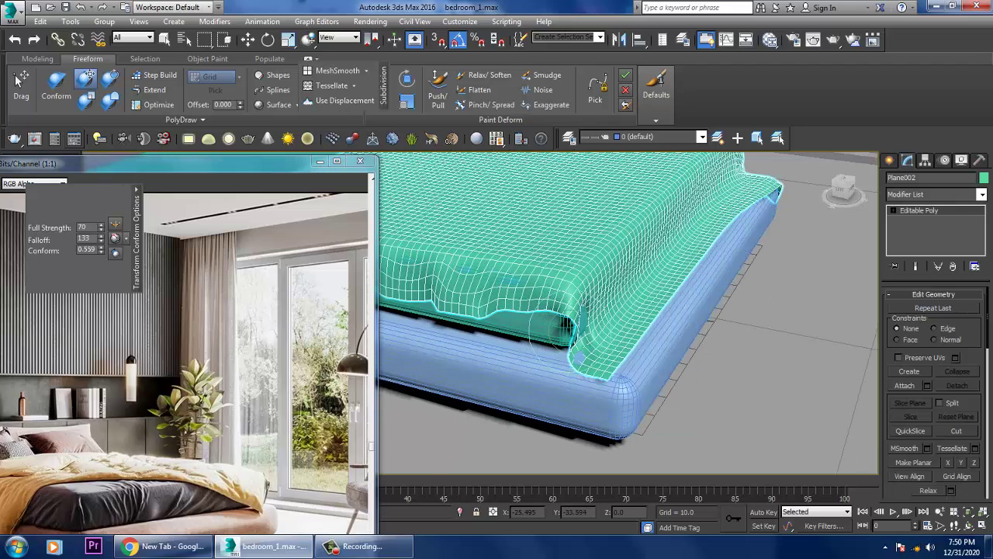
pyautogui.moveTo(603, 371); pyautogui.dragTo(600, 369)
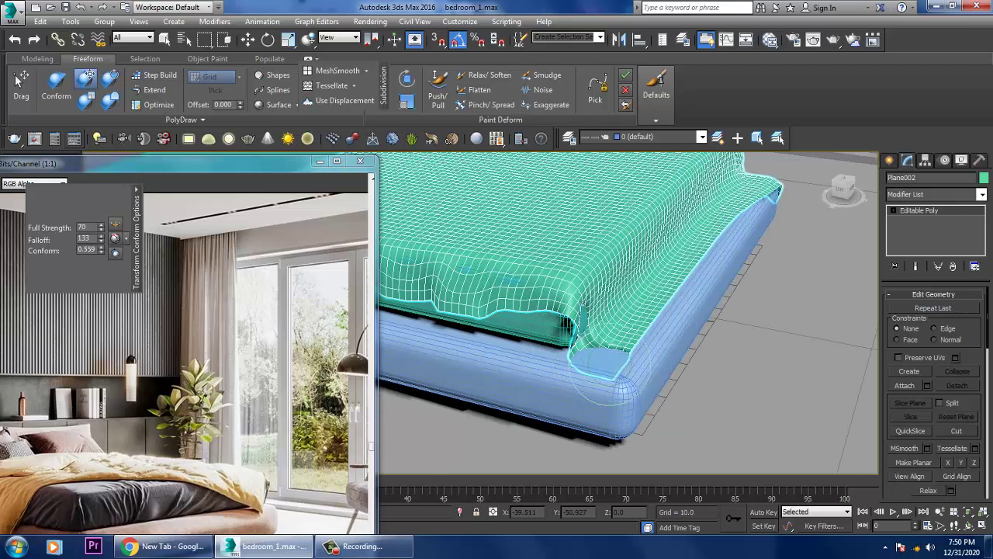
# Pull folds into the blanket's hem along the opposite long side with the Move Conform brush
pyautogui.moveTo(687, 310)
pyautogui.keyDown('alt'); pyautogui.mouseDown(button='middle')
pyautogui.moveTo(687, 293)
pyautogui.moveTo(665, 302)
pyautogui.moveTo(708, 294)
pyautogui.moveTo(712, 306)
pyautogui.mouseUp(button='middle'); pyautogui.keyUp('alt')
pyautogui.moveTo(713, 306)
pyautogui.mouseDown()
pyautogui.moveTo(722, 326)
pyautogui.moveTo(734, 323)
pyautogui.moveTo(729, 275)
pyautogui.mouseUp()
pyautogui.moveTo(729, 275)
pyautogui.keyDown('alt'); pyautogui.mouseDown(button='middle')
pyautogui.moveTo(718, 252)
pyautogui.moveTo(748, 217)
pyautogui.mouseUp(button='middle'); pyautogui.keyUp('alt')
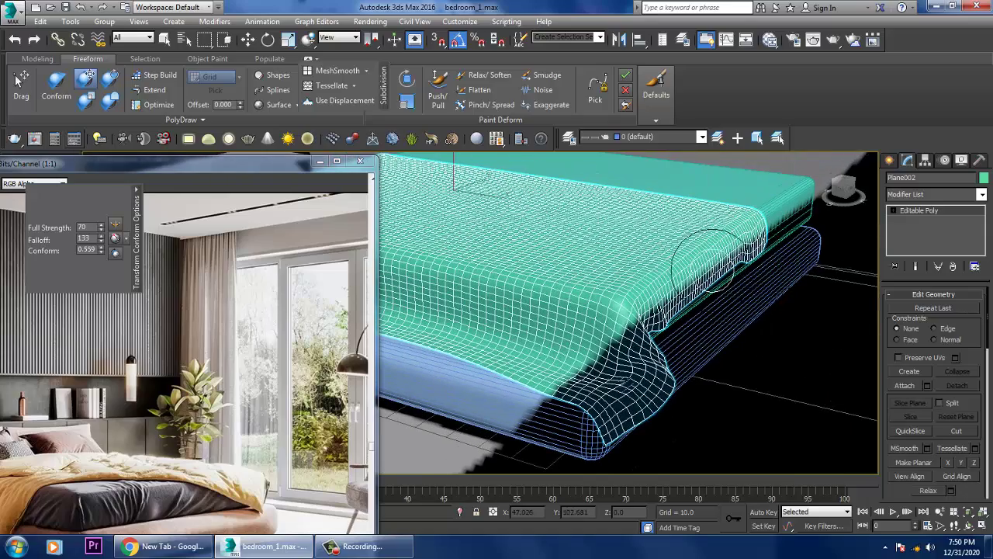
# Paint Noise wrinkles across the blanket's top surface with brush size 32.24, strength 1.69 and offset 4
pyautogui.moveTo(644, 264)
pyautogui.keyDown('alt'); pyautogui.mouseDown(button='middle')
pyautogui.moveTo(677, 273)
pyautogui.moveTo(704, 243)
pyautogui.moveTo(646, 258)
pyautogui.mouseUp(button='middle'); pyautogui.keyUp('alt')
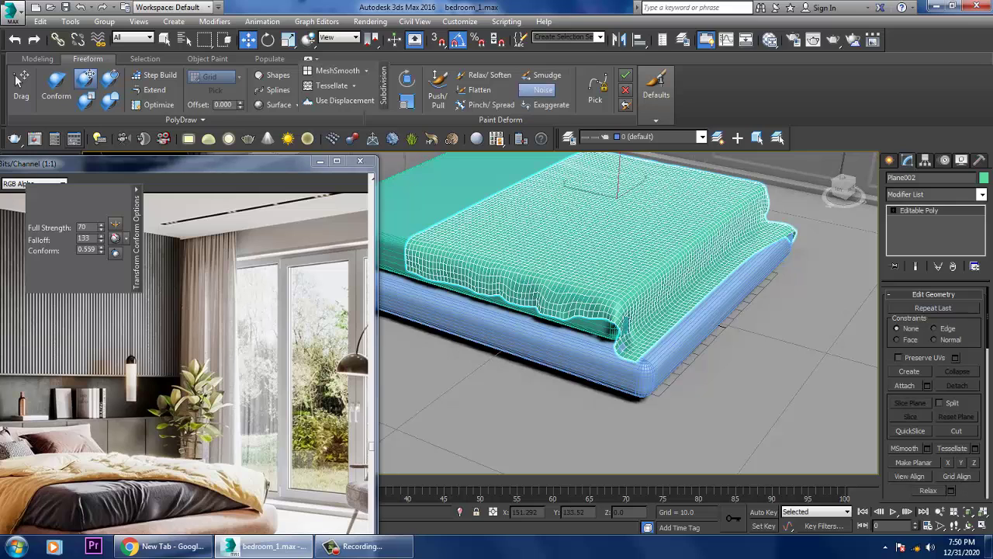
pyautogui.click(542, 89)
pyautogui.keyDown('alt'); pyautogui.moveTo(618, 194); pyautogui.dragTo(597, 205, button='middle'); pyautogui.keyUp('alt')
pyautogui.moveTo(527, 233)
pyautogui.mouseDown()
pyautogui.moveTo(532, 219)
pyautogui.moveTo(643, 188)
pyautogui.moveTo(621, 200)
pyautogui.mouseUp()
pyautogui.hotkey('ctrl', 'z')
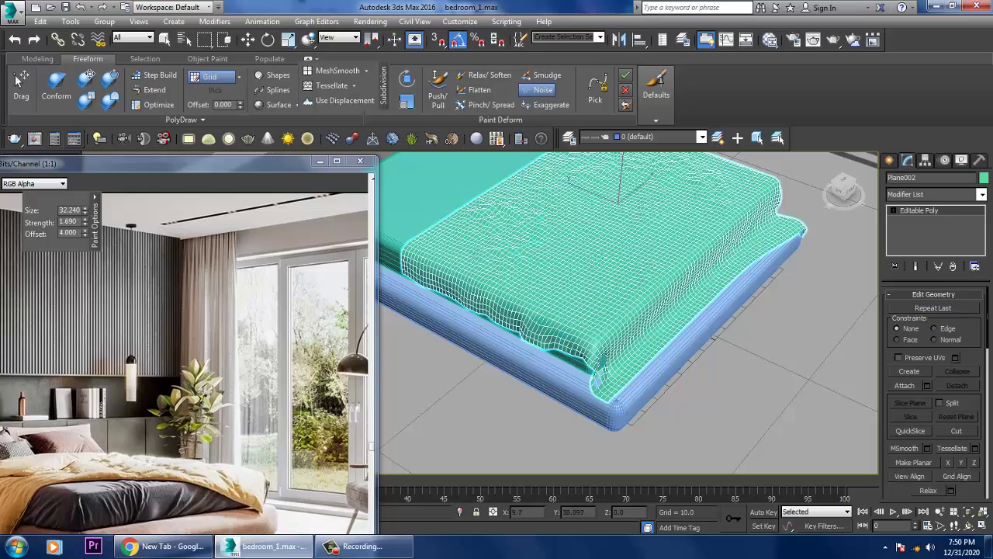
pyautogui.keyDown('alt'); pyautogui.moveTo(629, 311); pyautogui.dragTo(574, 333, button='middle'); pyautogui.keyUp('alt')
pyautogui.scroll(5, 574, 333)
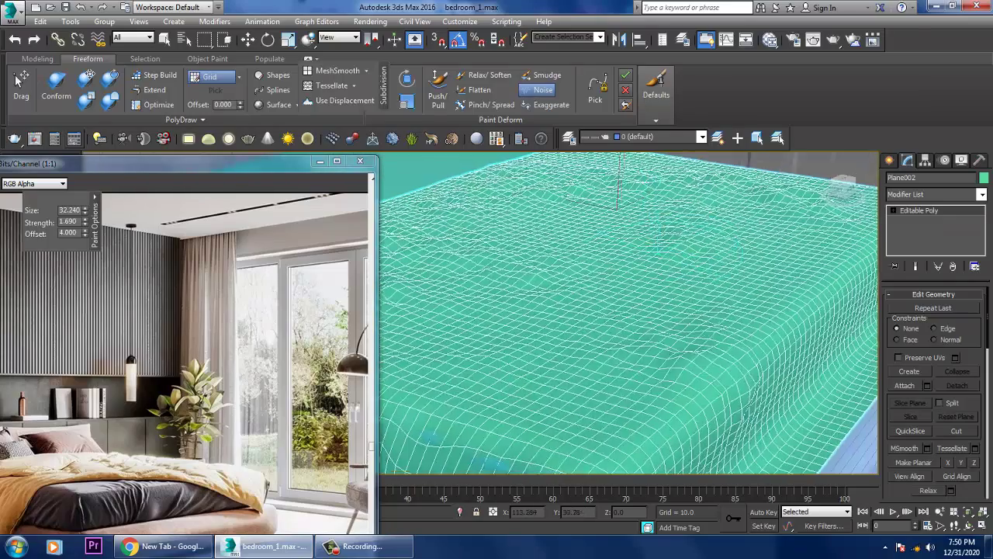
# Finish the Noise painting and add an FFD(box) modifier to the blanket
pyautogui.scroll(-2, 574, 334)
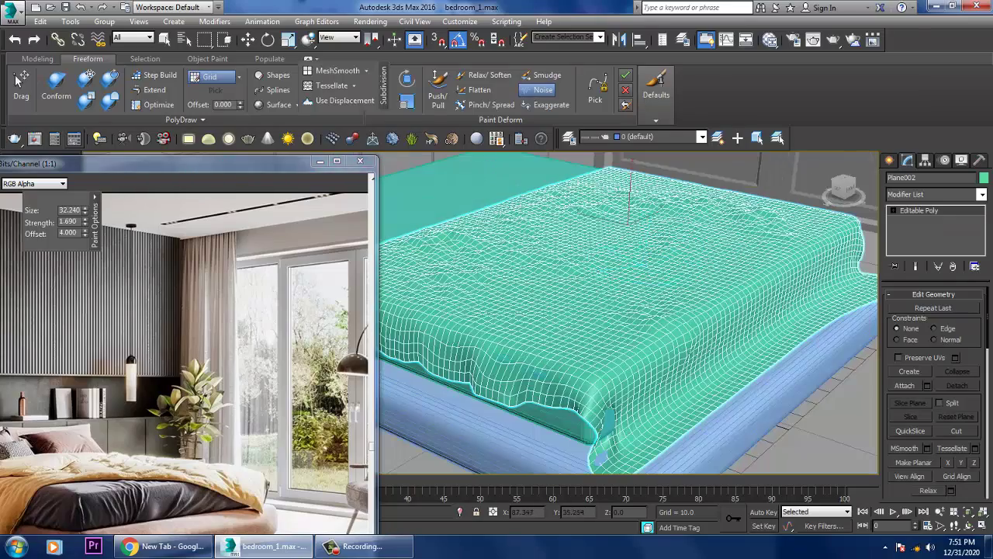
pyautogui.scroll(-4, 543, 295)
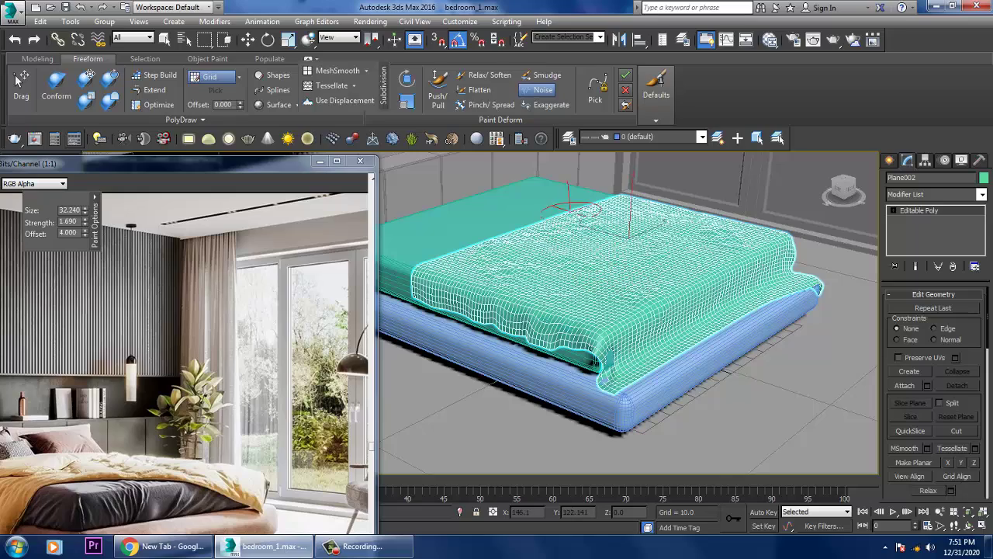
pyautogui.keyDown('alt'); pyautogui.moveTo(721, 225); pyautogui.dragTo(659, 419, button='middle'); pyautogui.keyUp('alt')
pyautogui.scroll(5, 659, 434)
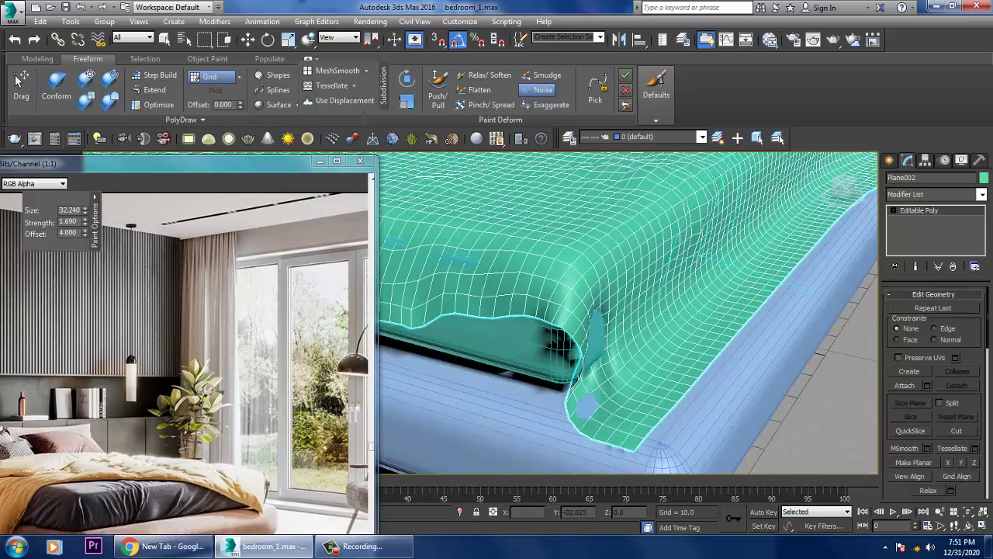
pyautogui.scroll(-5, 660, 434)
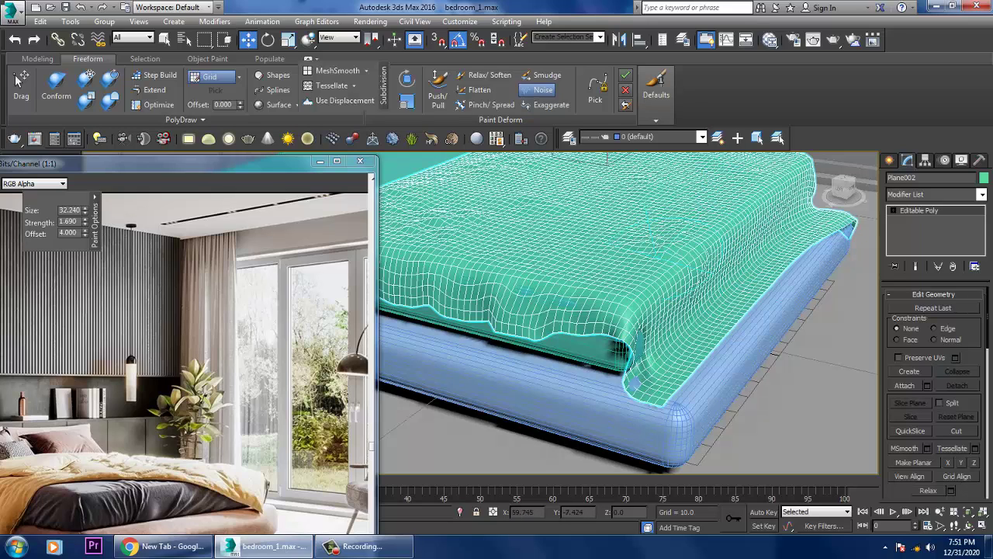
pyautogui.press('Escape')
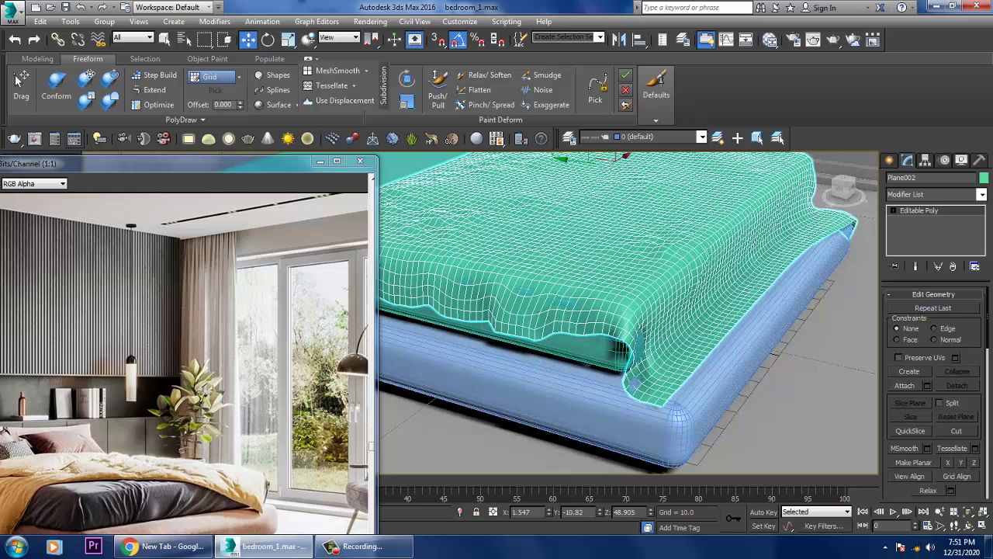
pyautogui.keyDown('alt'); pyautogui.moveTo(621, 310); pyautogui.dragTo(531, 310, button='middle'); pyautogui.keyUp('alt')
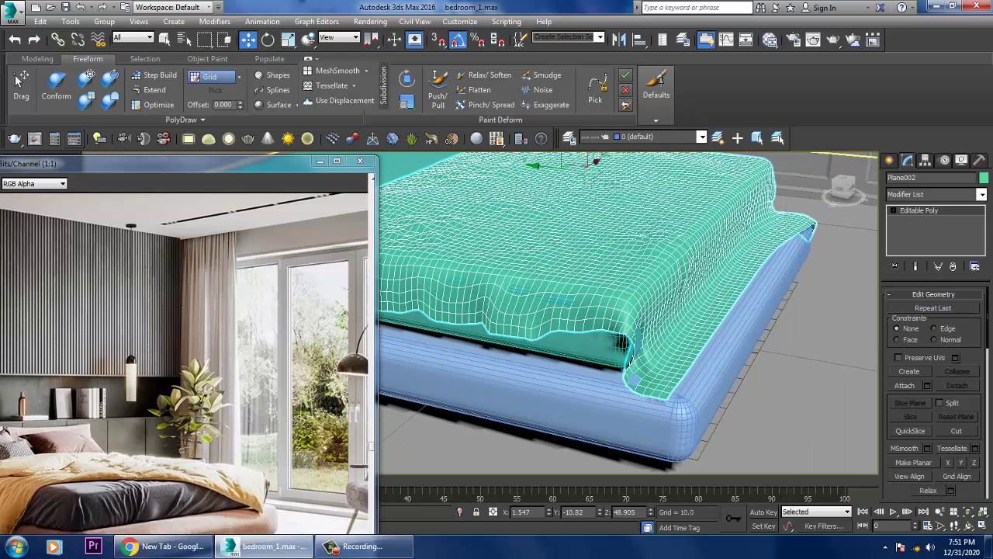
pyautogui.click(982, 194)
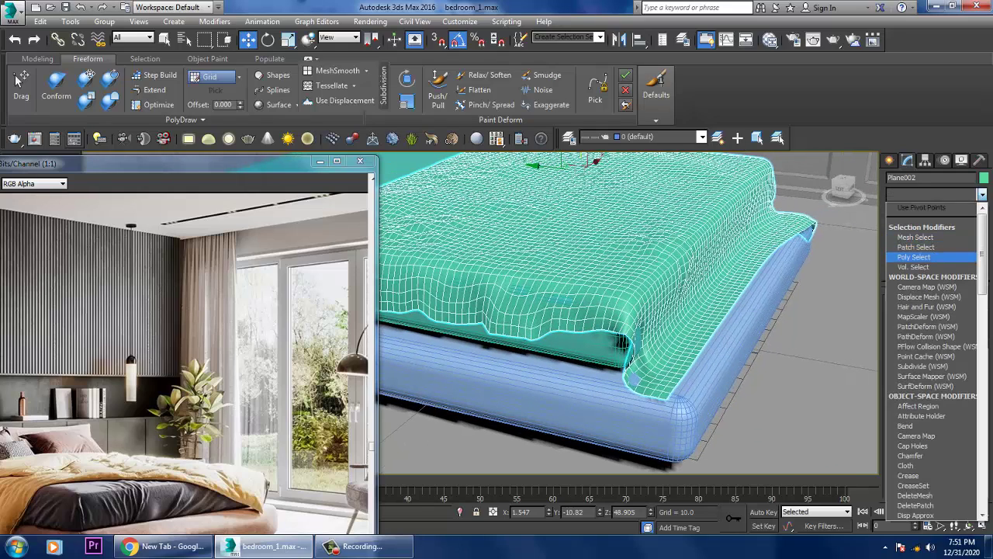
pyautogui.press('f')
pyautogui.press('Down')
pyautogui.press('Down')
pyautogui.press('Down')
pyautogui.press('Down')
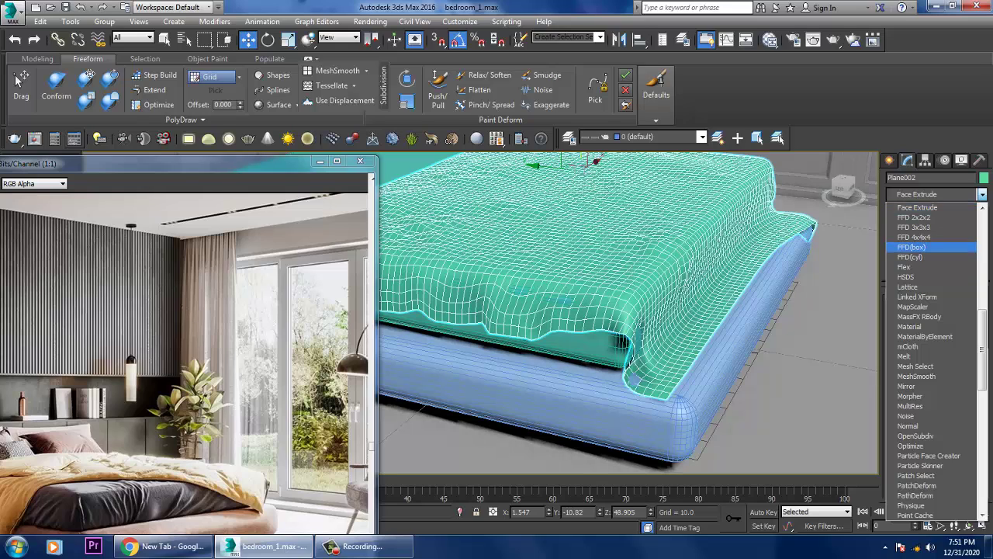
pyautogui.press('Return')
# Try to push the lattice's lower foot-end control points inward over the bed base
pyautogui.keyDown('alt'); pyautogui.moveTo(628, 310); pyautogui.dragTo(630, 253, button='middle'); pyautogui.keyUp('alt')
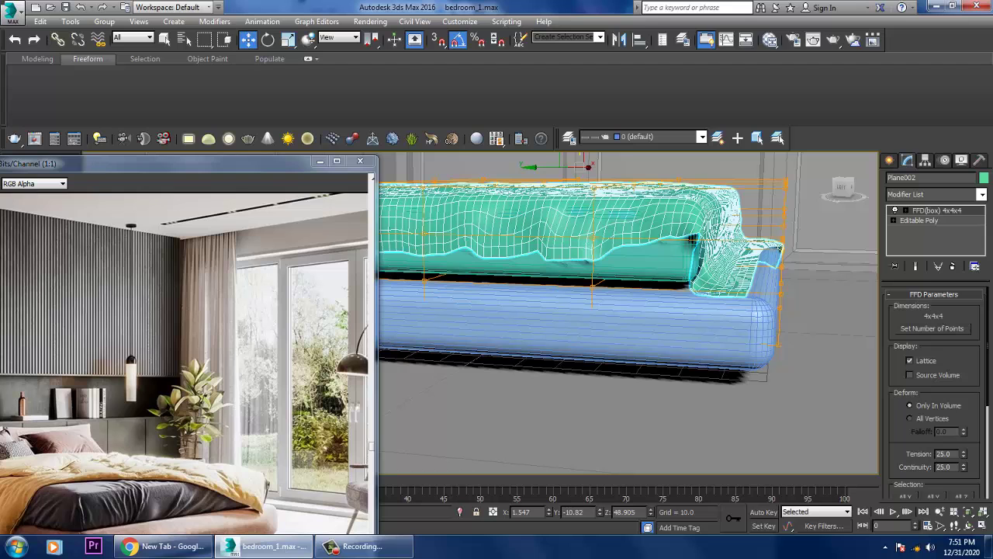
pyautogui.keyDown('alt'); pyautogui.moveTo(628, 310); pyautogui.dragTo(574, 283, button='middle'); pyautogui.keyUp('alt')
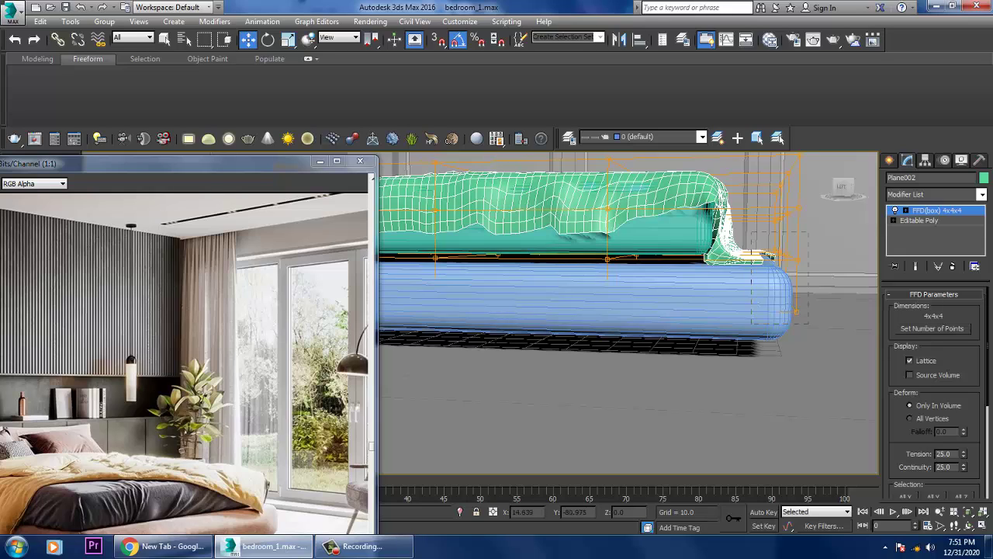
pyautogui.click(769, 255)
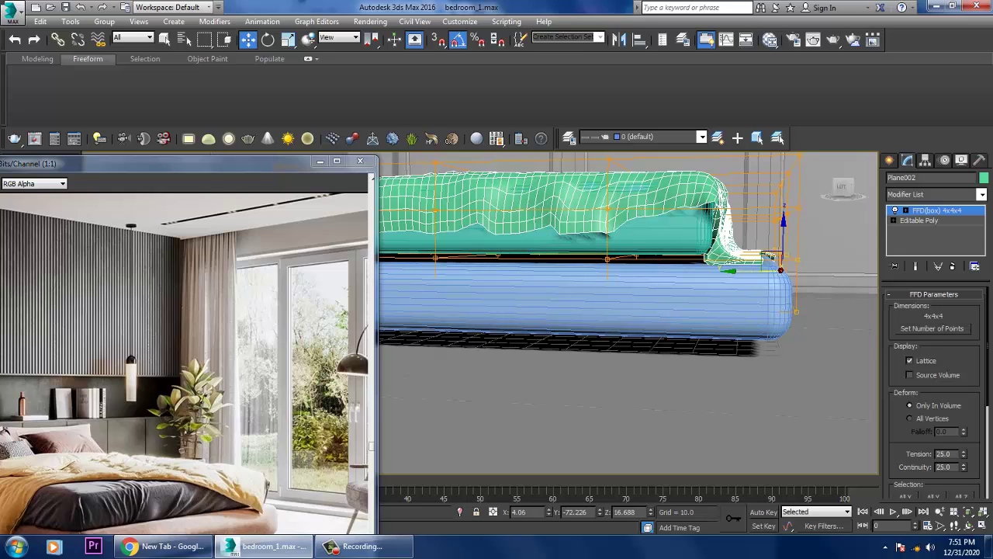
pyautogui.moveTo(736, 270); pyautogui.dragTo(697, 273)
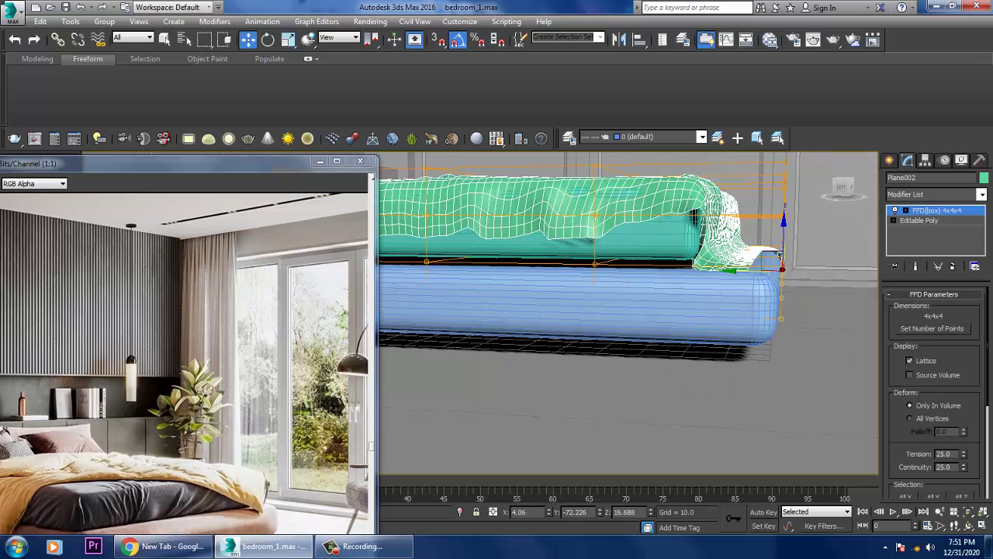
# Set the number of FFD lattice points to 5x5x5 and keep the blanket selected
pyautogui.click(932, 328)
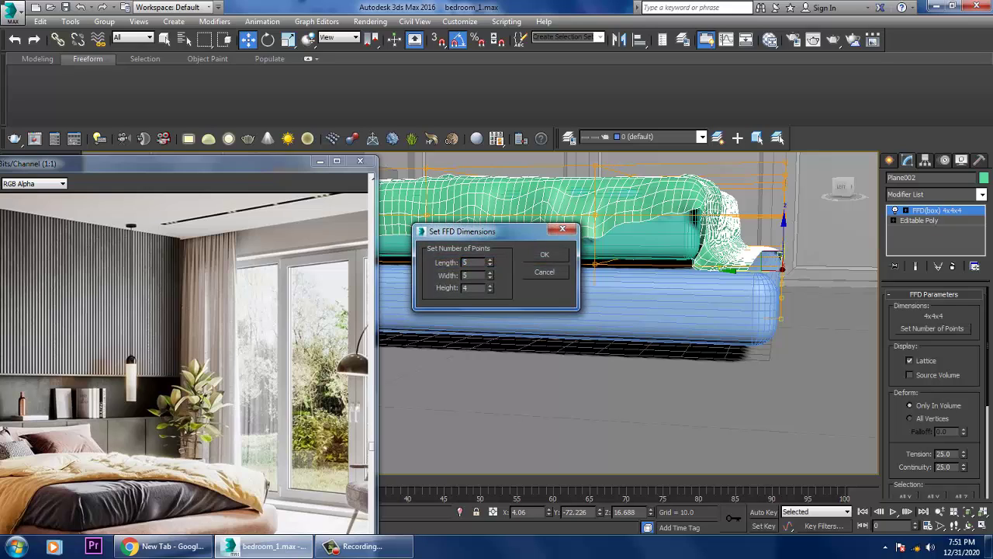
pyautogui.press('Return')
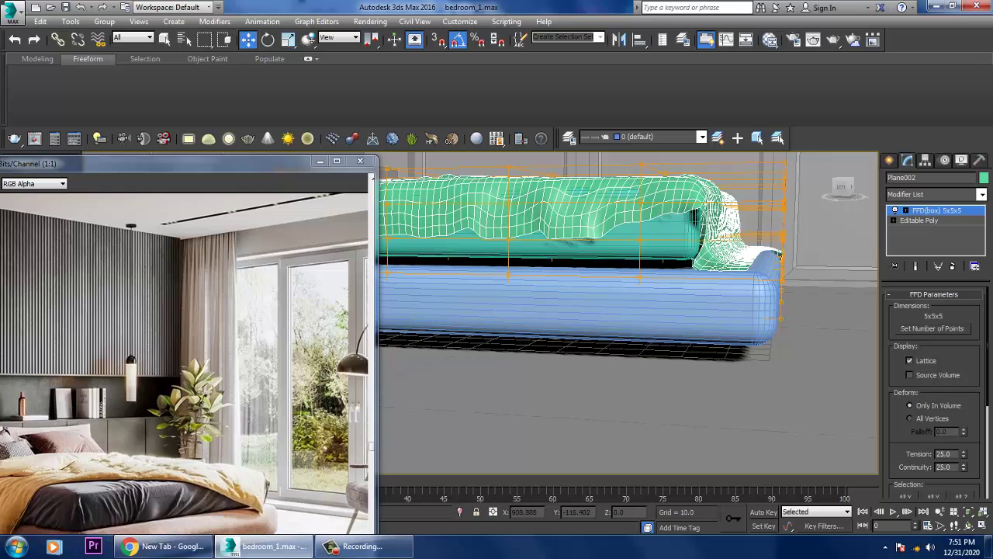
pyautogui.press('1')
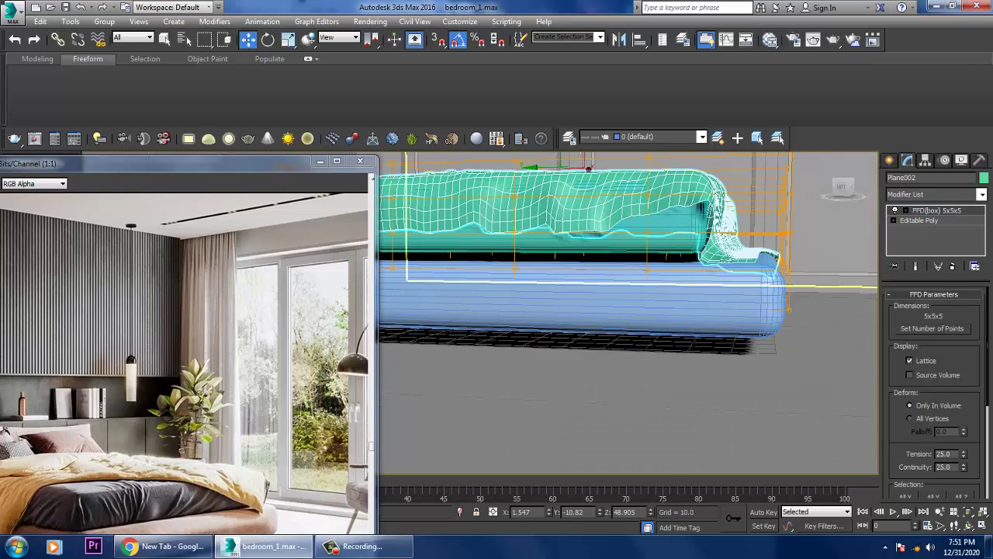
pyautogui.click(590, 194)
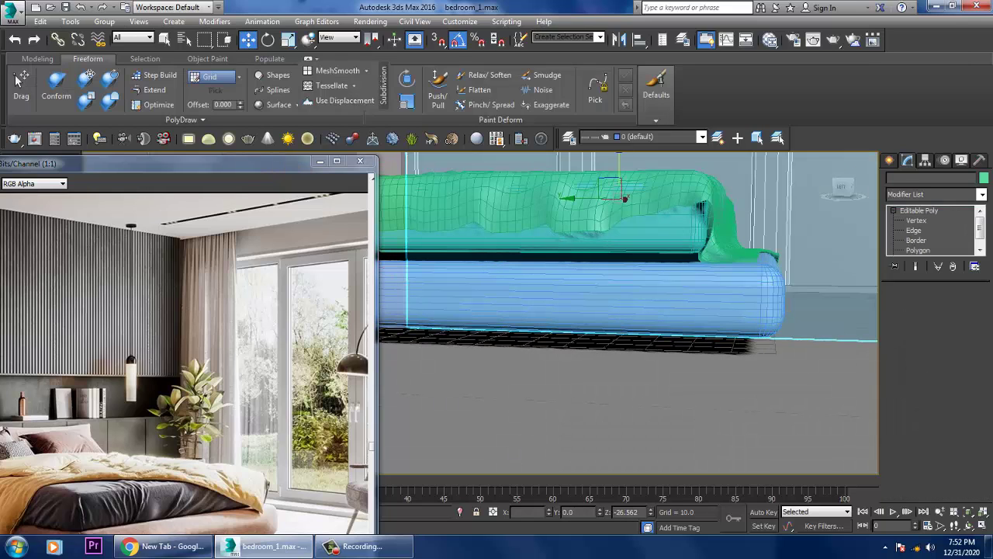
pyautogui.hotkey('ctrl', 'z')
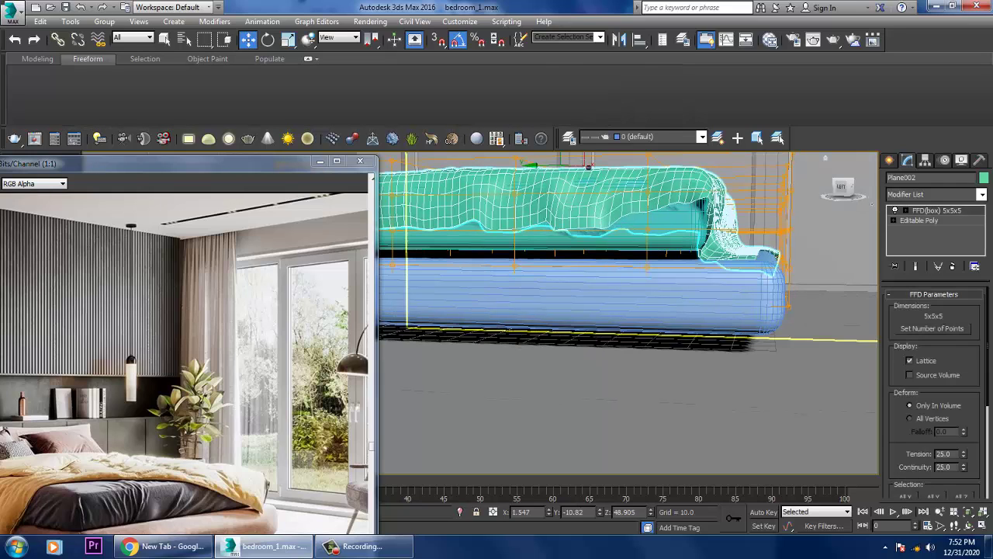
# Move the lattice's lower foot-end control points inward so the blanket's foot edge hangs against the mattress instead of spreading over the base
pyautogui.press('1')
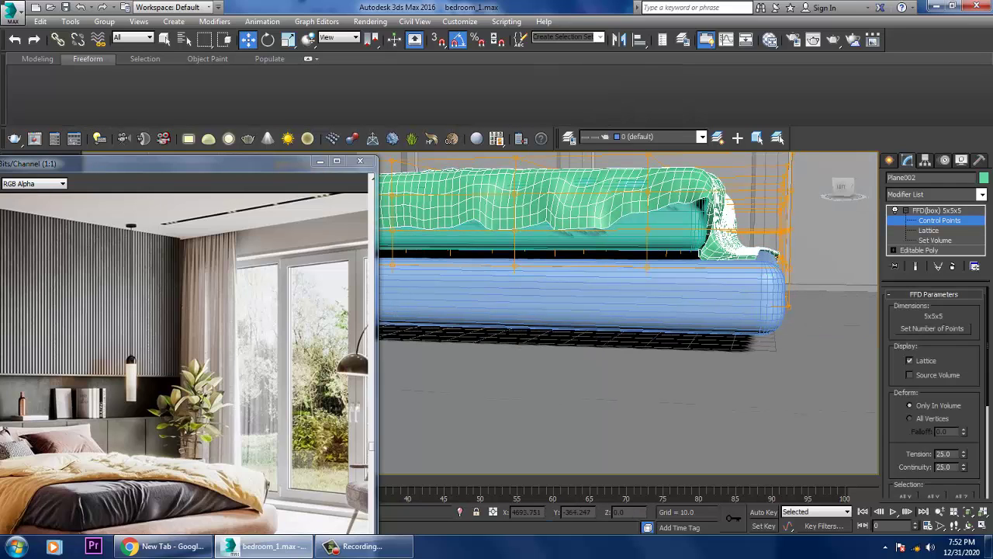
pyautogui.moveTo(827, 322); pyautogui.dragTo(827, 322)
pyautogui.moveTo(777, 255); pyautogui.dragTo(669, 255)
pyautogui.keyDown('alt'); pyautogui.moveTo(668, 255); pyautogui.dragTo(722, 264, button='middle'); pyautogui.keyUp('alt')
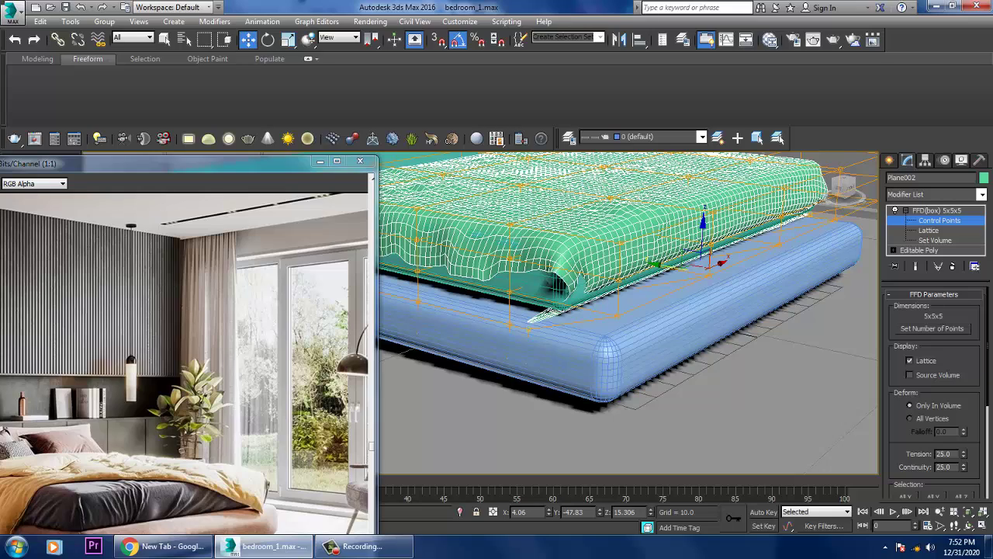
pyautogui.moveTo(722, 264); pyautogui.dragTo(725, 263)
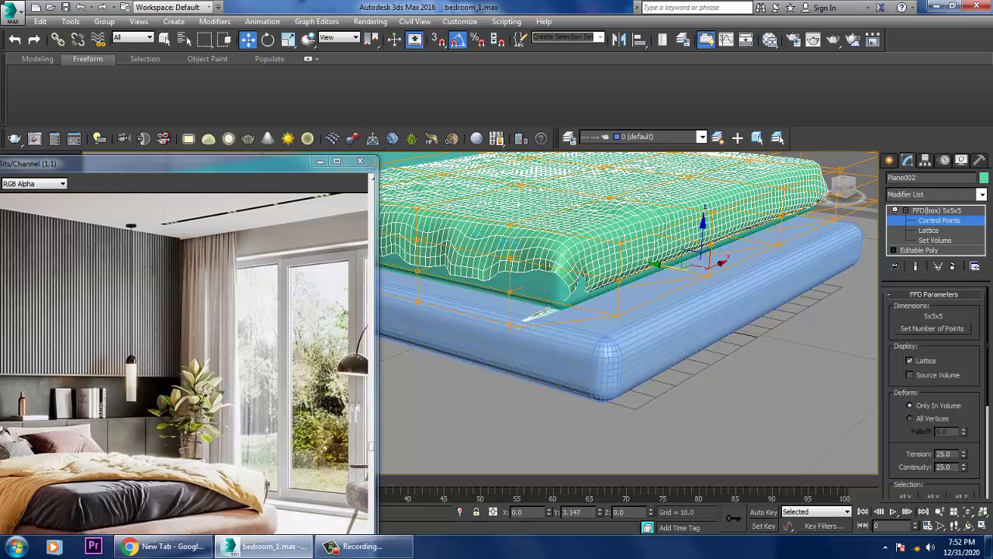
pyautogui.keyDown('alt'); pyautogui.moveTo(723, 263); pyautogui.dragTo(632, 278, button='middle'); pyautogui.keyUp('alt')
pyautogui.moveTo(646, 277); pyautogui.dragTo(745, 240)
pyautogui.keyDown('alt'); pyautogui.moveTo(746, 240); pyautogui.dragTo(617, 280, button='middle'); pyautogui.keyUp('alt')
pyautogui.press('1')
pyautogui.keyDown('ctrl'); pyautogui.click(674, 261); pyautogui.keyUp('ctrl')
pyautogui.scroll(3, 666, 263)
pyautogui.scroll(-3, 651, 272)
pyautogui.scroll(4, 624, 277)
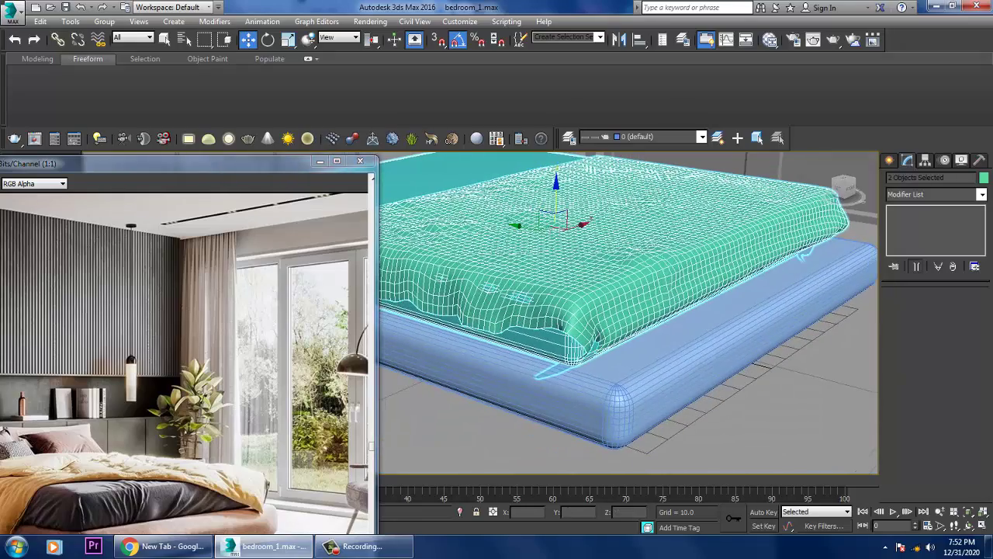
pyautogui.click(629, 228)
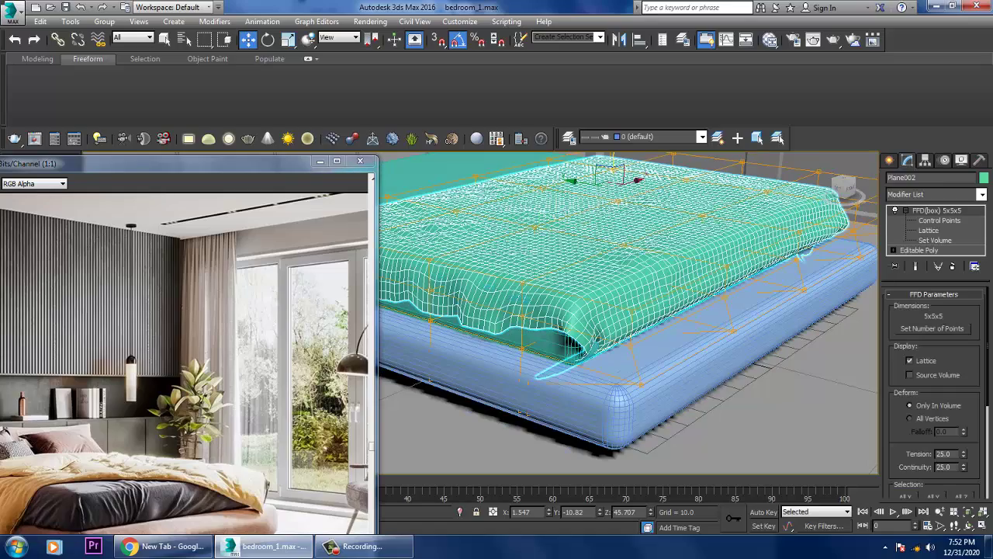
pyautogui.rightClick(629, 228)
pyautogui.click(682, 316)
pyautogui.keyDown('alt'); pyautogui.moveTo(629, 311); pyautogui.dragTo(660, 300, button='middle'); pyautogui.keyUp('alt')
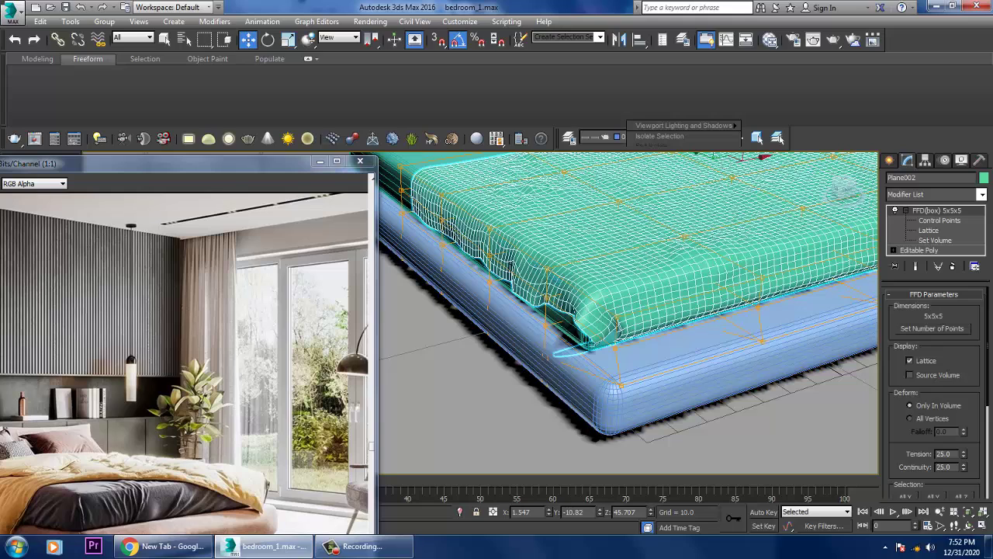
# Adjust the lattice's lower control points at the near foot corner so the blanket's corner wraps around the mattress
pyautogui.press('1')
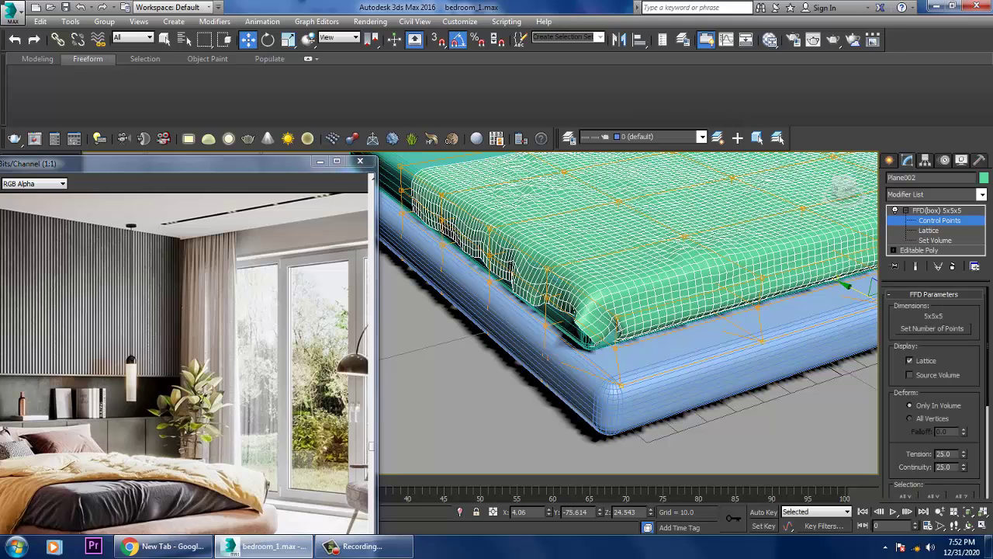
pyautogui.click(621, 366)
pyautogui.moveTo(620, 366); pyautogui.dragTo(613, 367)
pyautogui.keyDown('alt'); pyautogui.moveTo(613, 368); pyautogui.dragTo(574, 363, button='middle'); pyautogui.keyUp('alt')
pyautogui.moveTo(611, 370); pyautogui.dragTo(637, 381)
pyautogui.click(615, 333)
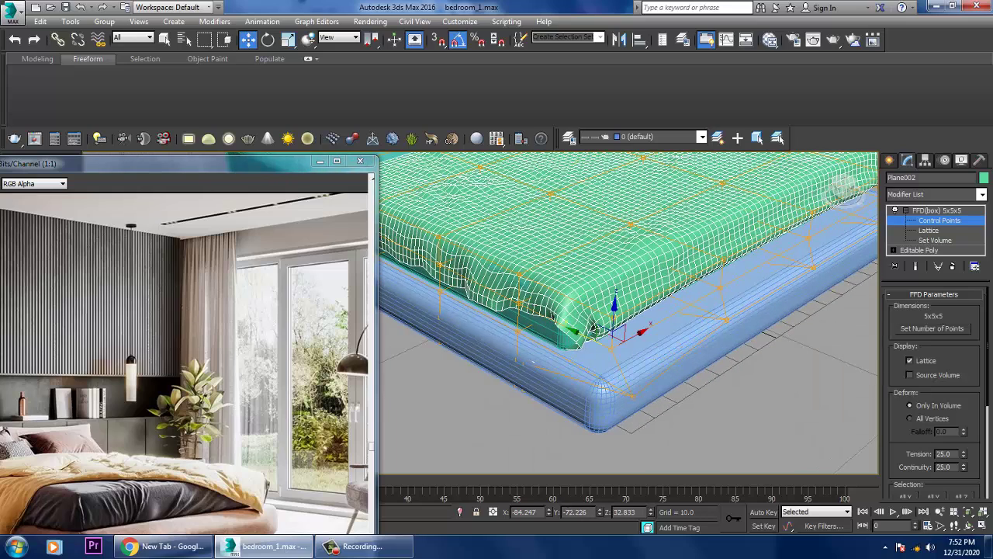
pyautogui.moveTo(533, 361); pyautogui.dragTo(526, 363)
pyautogui.keyDown('alt'); pyautogui.moveTo(526, 363); pyautogui.dragTo(524, 366, button='middle'); pyautogui.keyUp('alt')
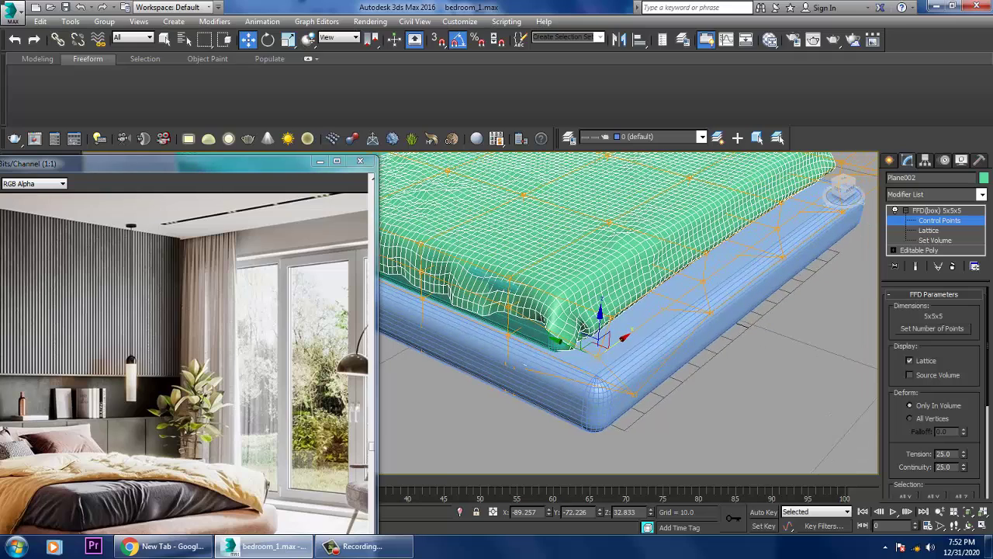
# Shift the side control points beside the near foot corner to reshape the blanket's hem over the mattress edge
pyautogui.click(509, 257)
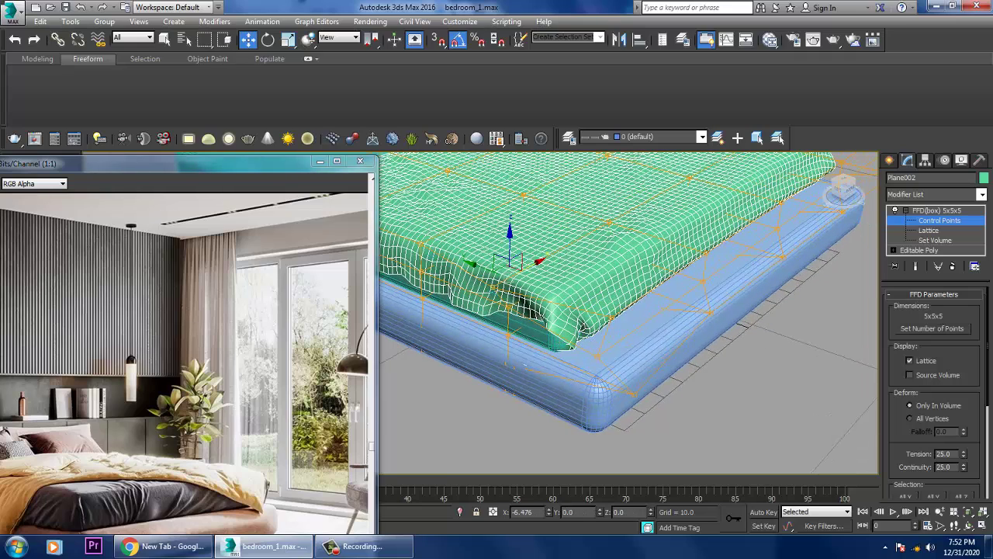
pyautogui.click(494, 264)
pyautogui.moveTo(495, 264); pyautogui.dragTo(509, 284)
pyautogui.moveTo(582, 332); pyautogui.dragTo(584, 348)
pyautogui.scroll(-6, 584, 347)
pyautogui.scroll(5, 584, 348)
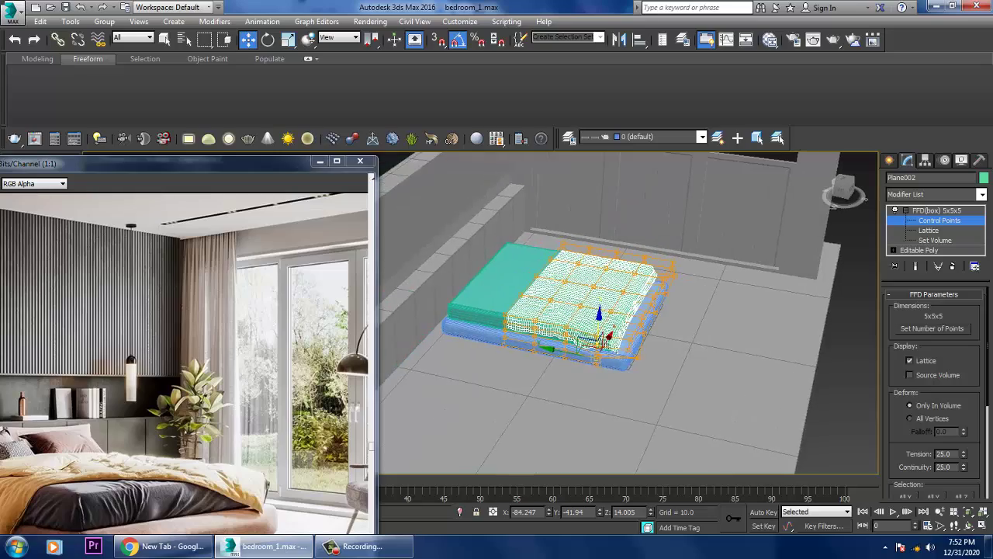
# Lower the side control points nearer the headboard so the blanket's side hem hangs further down over the mattress
pyautogui.scroll(5, 584, 347)
pyautogui.moveTo(509, 261); pyautogui.dragTo(559, 285, button='middle')
pyautogui.click(557, 240)
pyautogui.moveTo(557, 241); pyautogui.dragTo(556, 249)
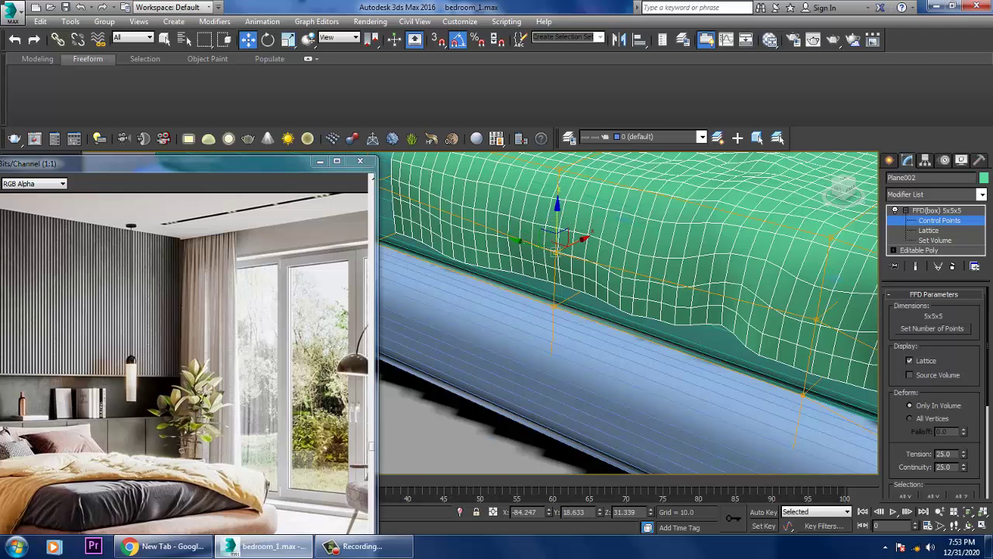
pyautogui.press('F3')
pyautogui.press('F3')
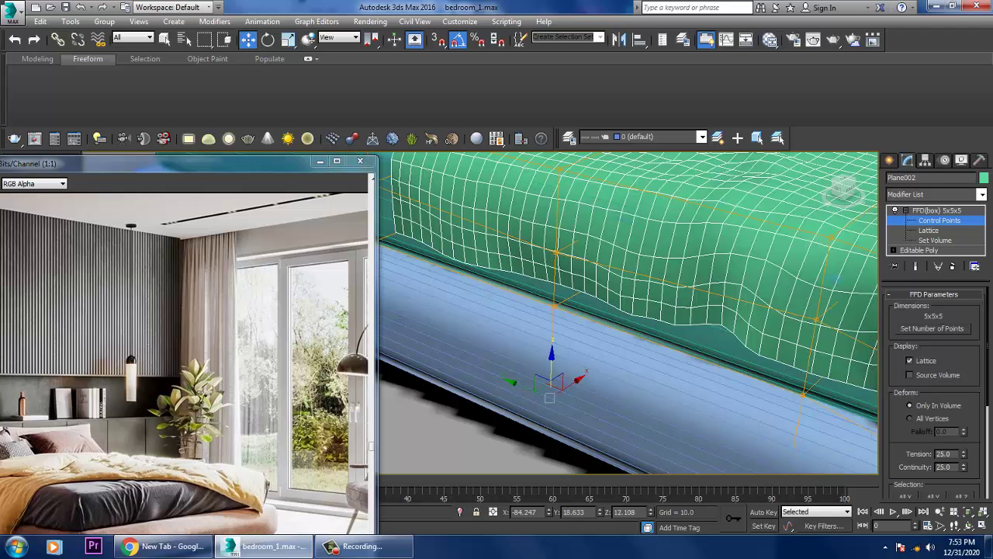
pyautogui.moveTo(549, 397); pyautogui.dragTo(556, 320)
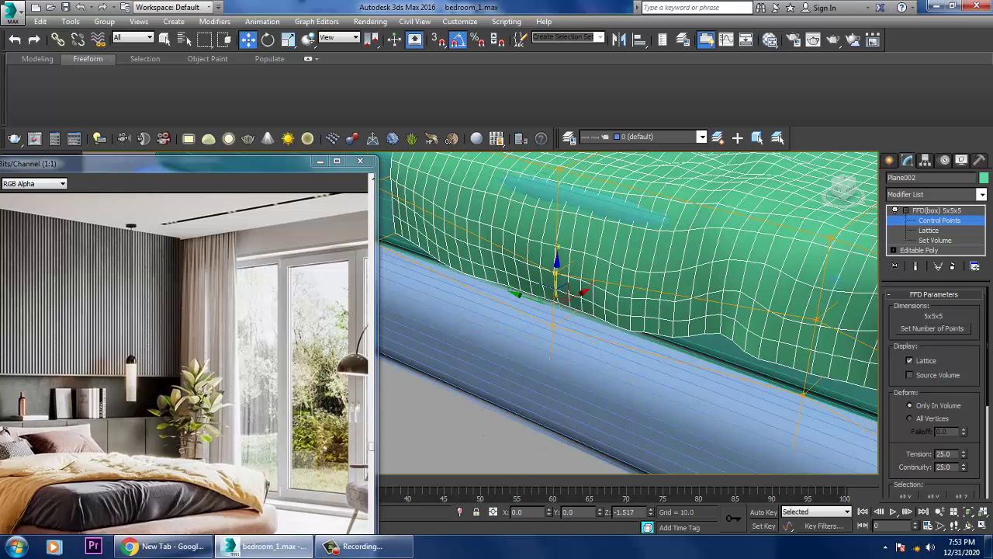
pyautogui.moveTo(556, 268); pyautogui.dragTo(555, 273)
# Check the blanket's side hem from earlier views and finish editing the FFD control points
pyautogui.hotkey('shift', 'z')
pyautogui.hotkey('ctrl', 'z')
pyautogui.hotkey('shift', 'z')
pyautogui.hotkey('shift', 'z')
pyautogui.hotkey('shift', 'z')
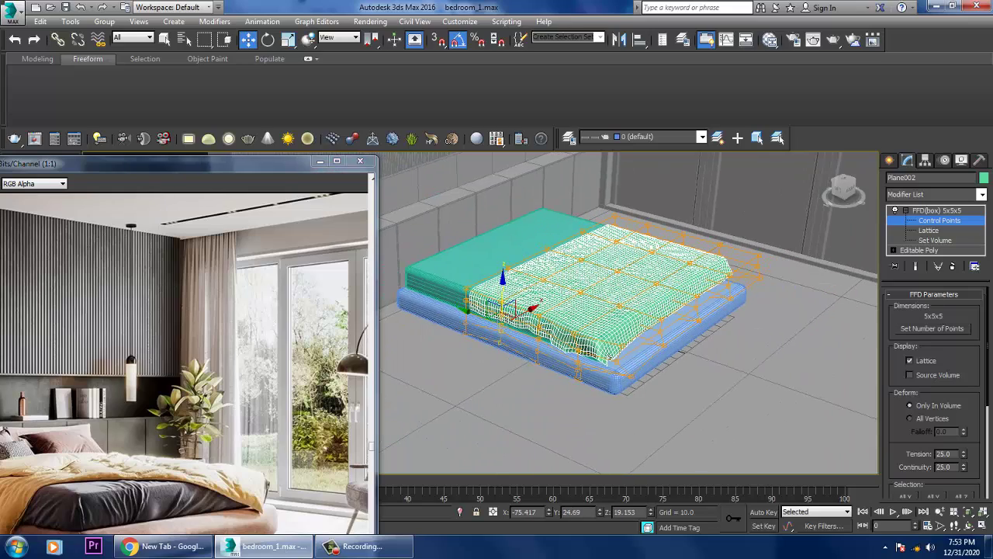
pyautogui.hotkey('shift', 'z')
pyautogui.hotkey('shift', 'z')
pyautogui.hotkey('shift', 'z')
pyautogui.hotkey('shift', 'z')
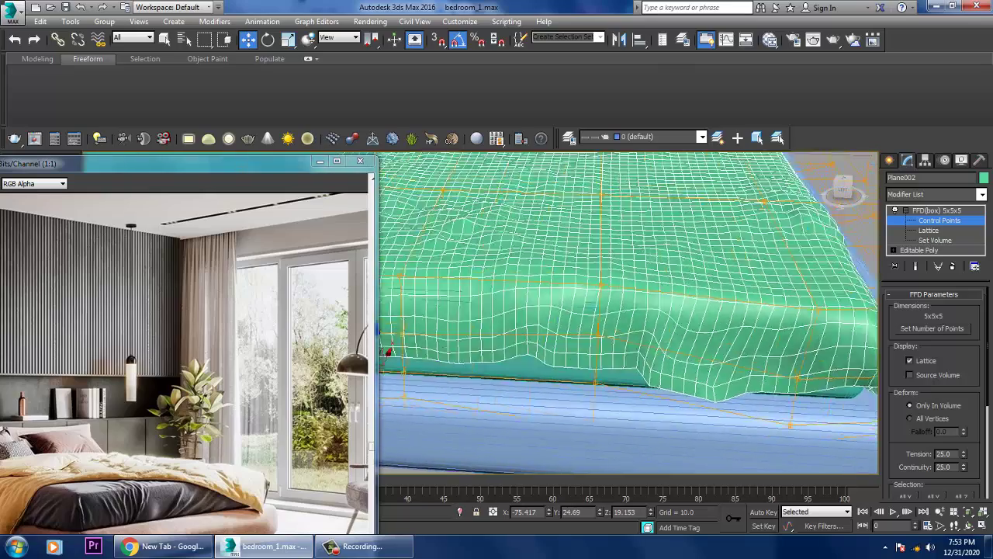
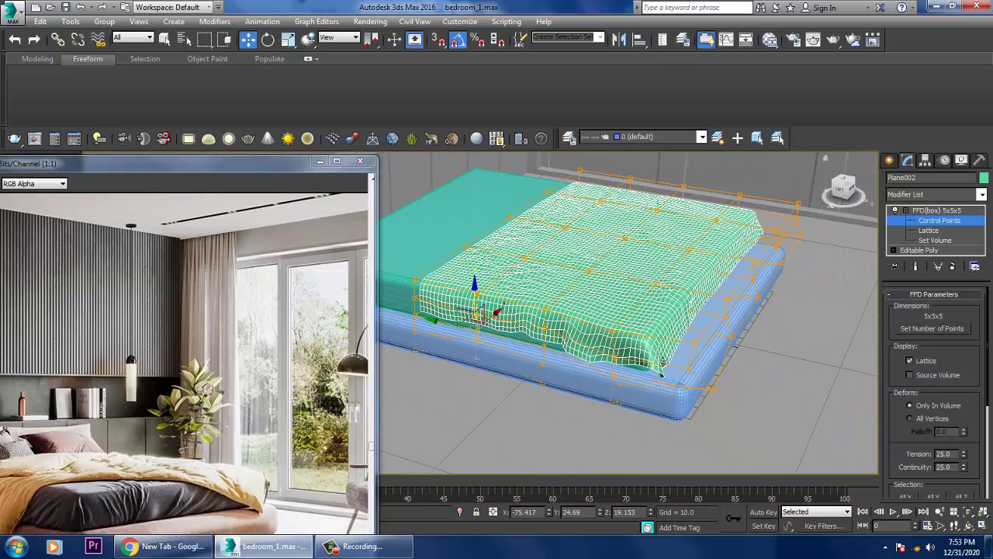
pyautogui.click(935, 210)
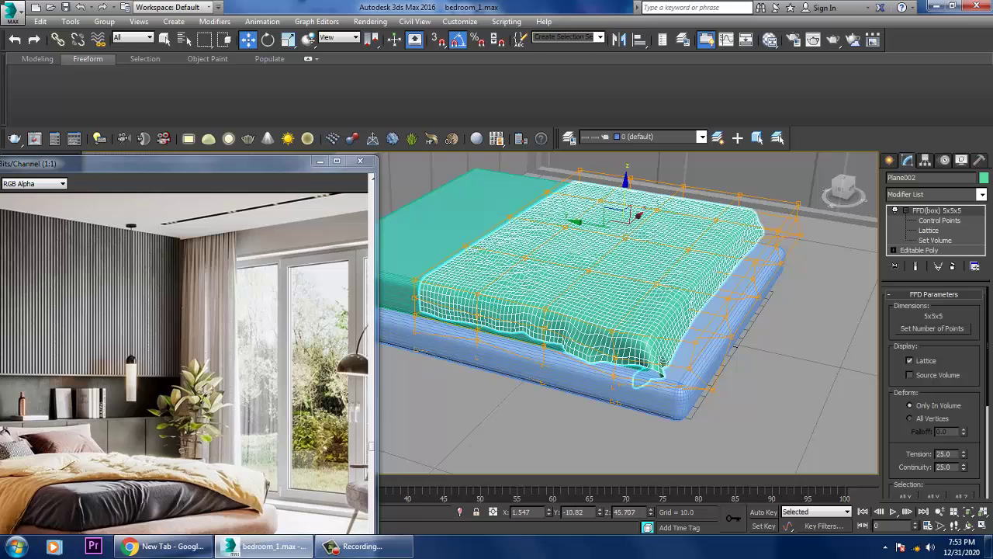
# Collapse the blanket and its FFD(box) modifier into an Editable Poly
pyautogui.keyDown('alt'); pyautogui.moveTo(620, 310); pyautogui.dragTo(582, 312, button='middle'); pyautogui.keyUp('alt')
pyautogui.scroll(3, 582, 349)
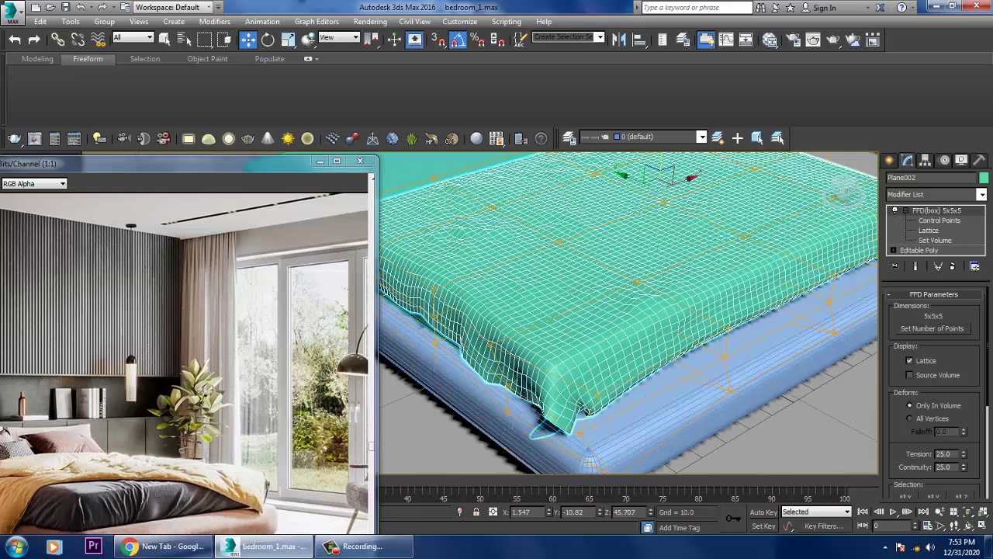
pyautogui.rightClick(629, 251)
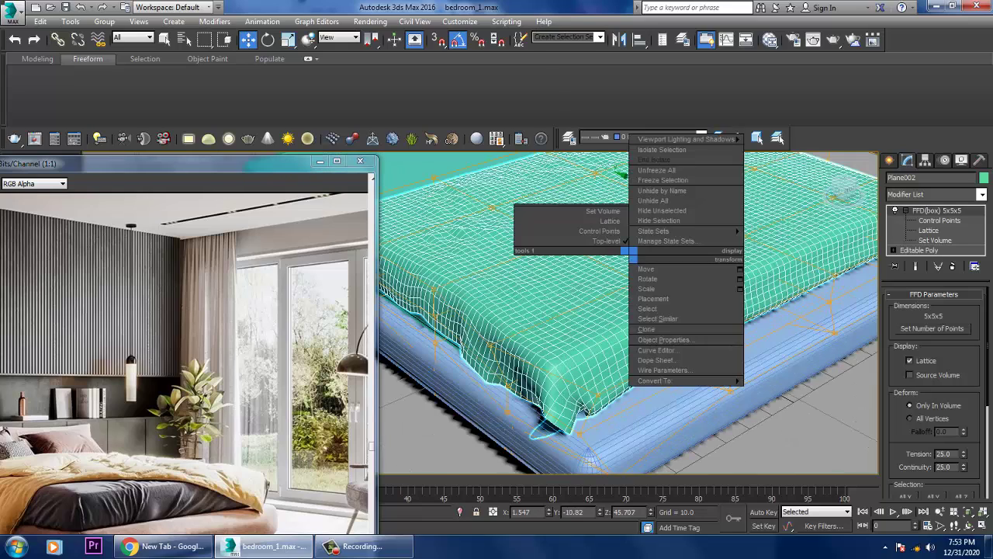
pyautogui.moveTo(654, 380)
pyautogui.click(791, 390)
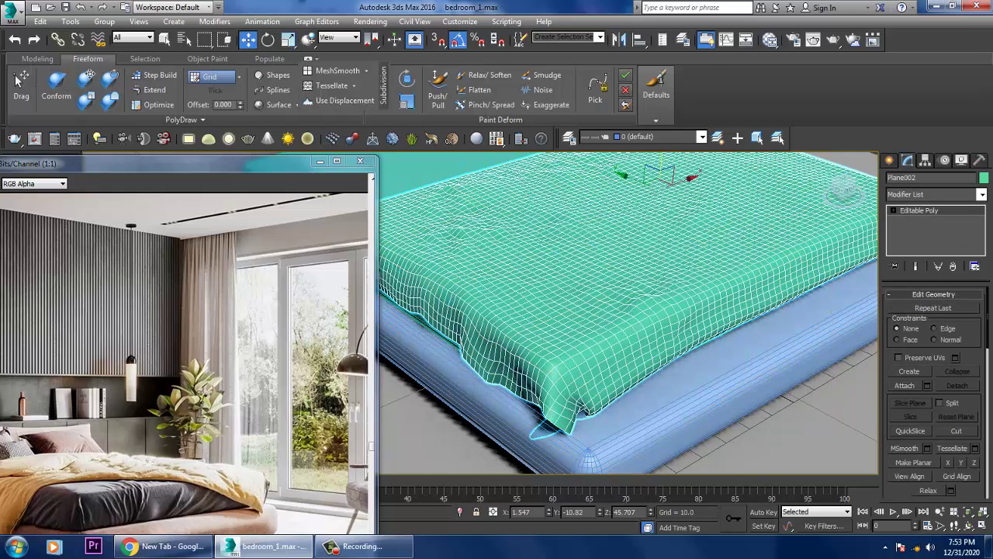
# Paint Pinch/Spread strokes with size 32.24 and strength 1.69 across the blanket's top and foot edge to form folds
pyautogui.click(487, 104)
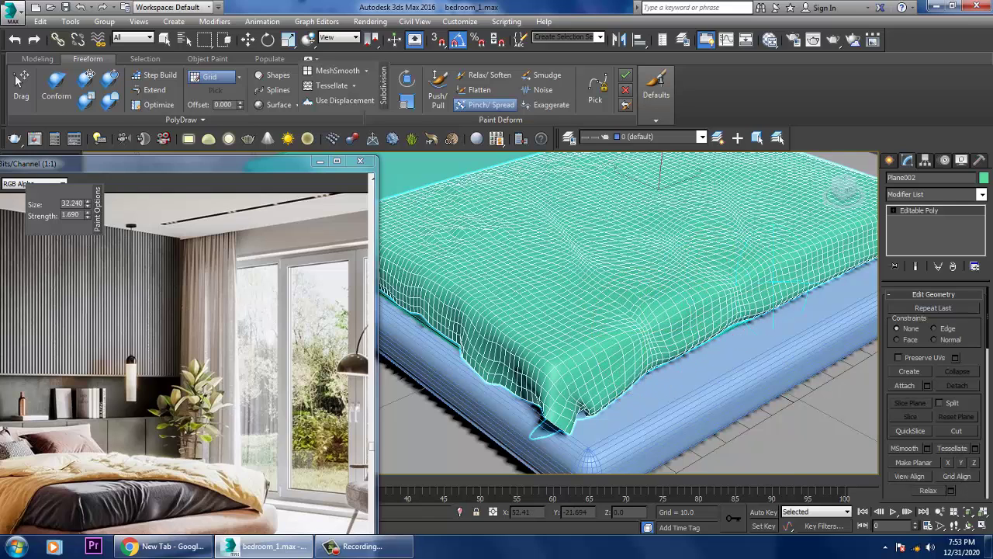
pyautogui.moveTo(629, 311)
pyautogui.keyDown('alt'); pyautogui.mouseDown(button='middle')
pyautogui.moveTo(624, 348)
pyautogui.moveTo(627, 326)
pyautogui.mouseUp(button='middle'); pyautogui.keyUp('alt')
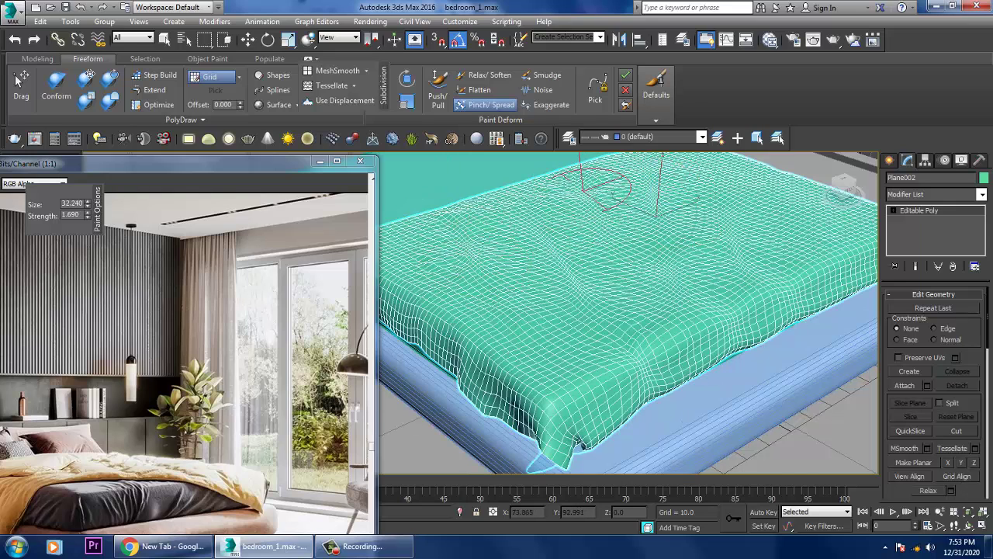
pyautogui.moveTo(598, 199)
pyautogui.keyDown('alt'); pyautogui.mouseDown(button='middle')
pyautogui.moveTo(652, 213)
pyautogui.moveTo(644, 216)
pyautogui.mouseUp(button='middle'); pyautogui.keyUp('alt')
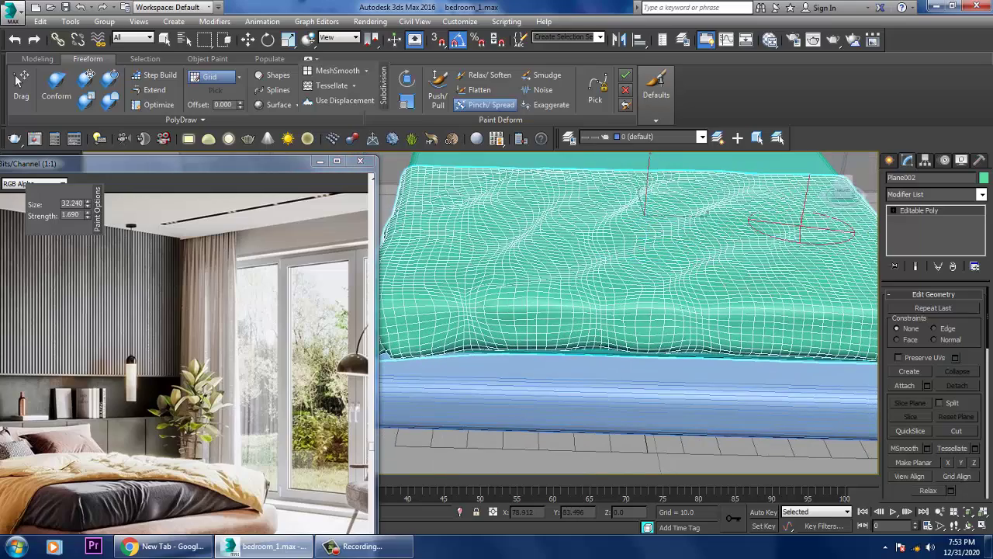
pyautogui.moveTo(823, 310)
pyautogui.mouseDown()
pyautogui.moveTo(842, 262)
pyautogui.moveTo(827, 324)
pyautogui.mouseUp()
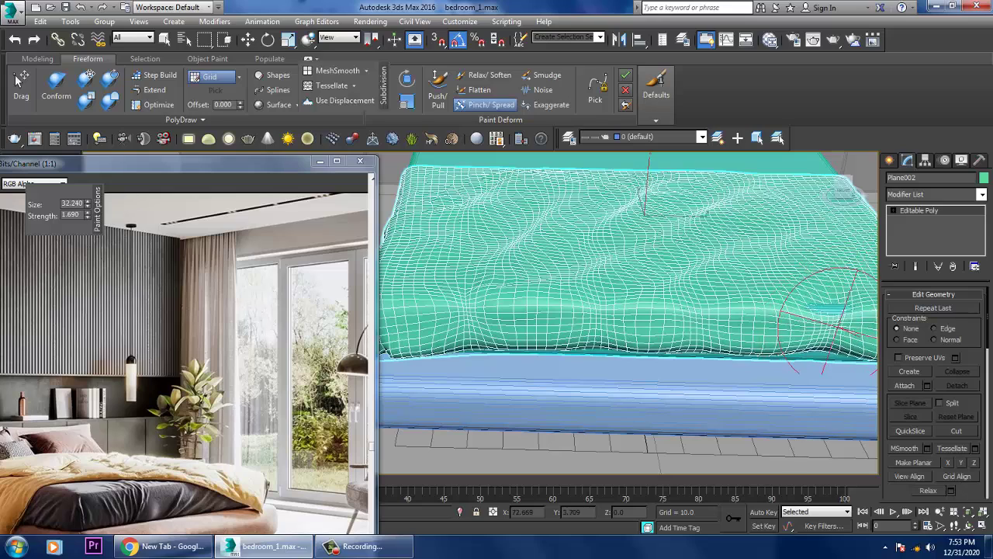
# Raise the Pinch/Spread strength to 4.17, paint stronger folds on the blanket's top and foot edge, and finish sculpting
pyautogui.hotkey('shift', 'z')
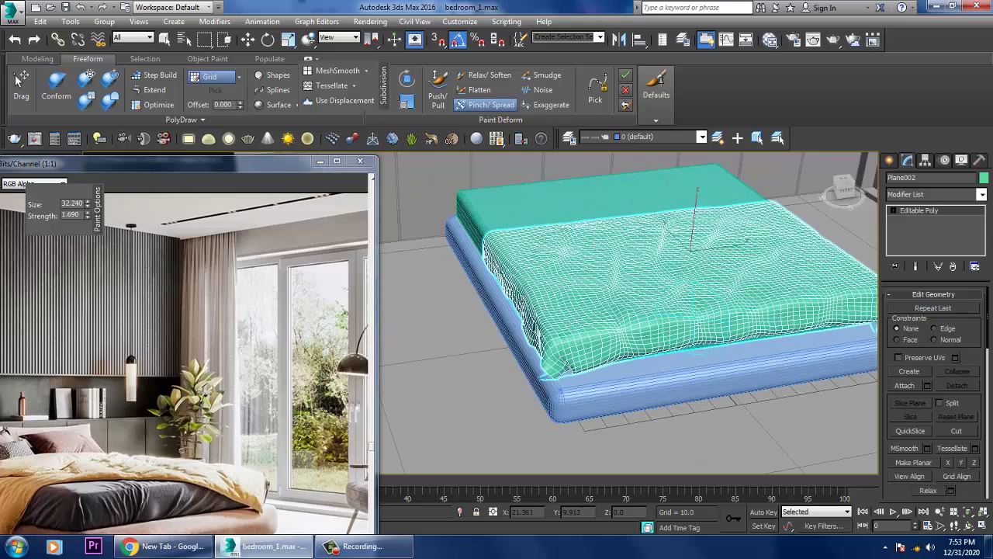
pyautogui.scroll(5, 693, 247)
pyautogui.keyDown('alt'); pyautogui.moveTo(693, 247); pyautogui.dragTo(656, 233, button='middle'); pyautogui.keyUp('alt')
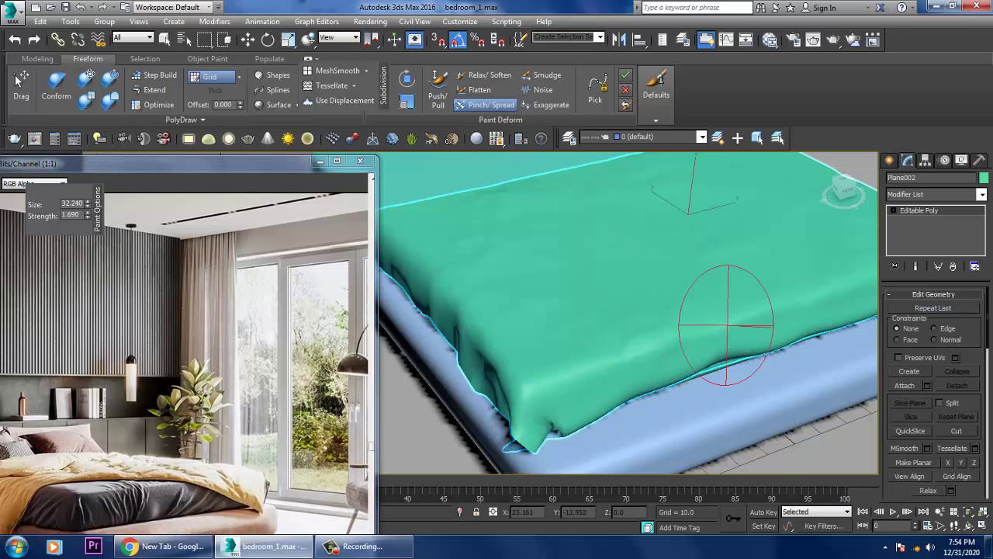
pyautogui.keyDown('alt'); pyautogui.moveTo(725, 324); pyautogui.dragTo(725, 295, button='middle'); pyautogui.keyUp('alt')
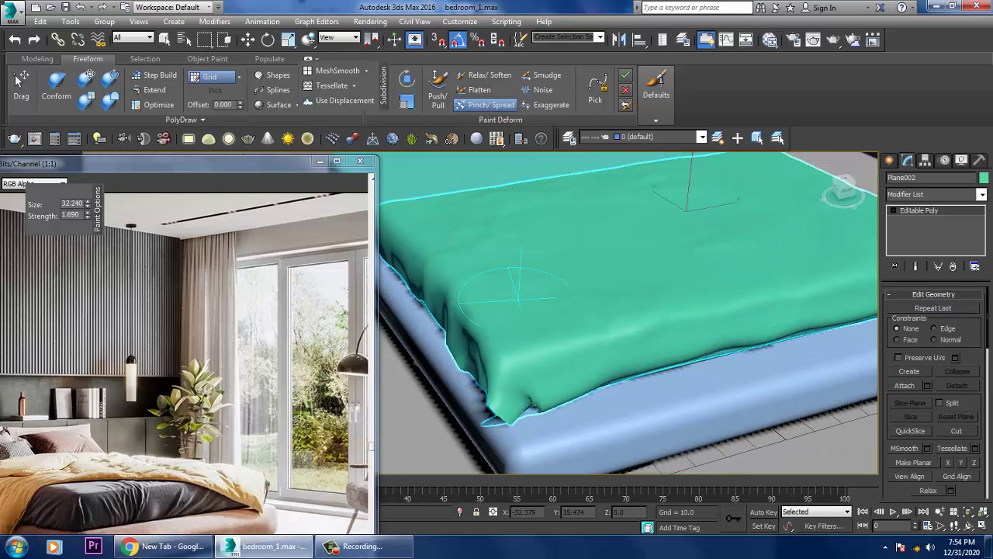
pyautogui.keyDown('alt'); pyautogui.keyDown('shift'); pyautogui.moveTo(516, 291); pyautogui.dragTo(547, 291); pyautogui.keyUp('shift'); pyautogui.keyUp('alt')
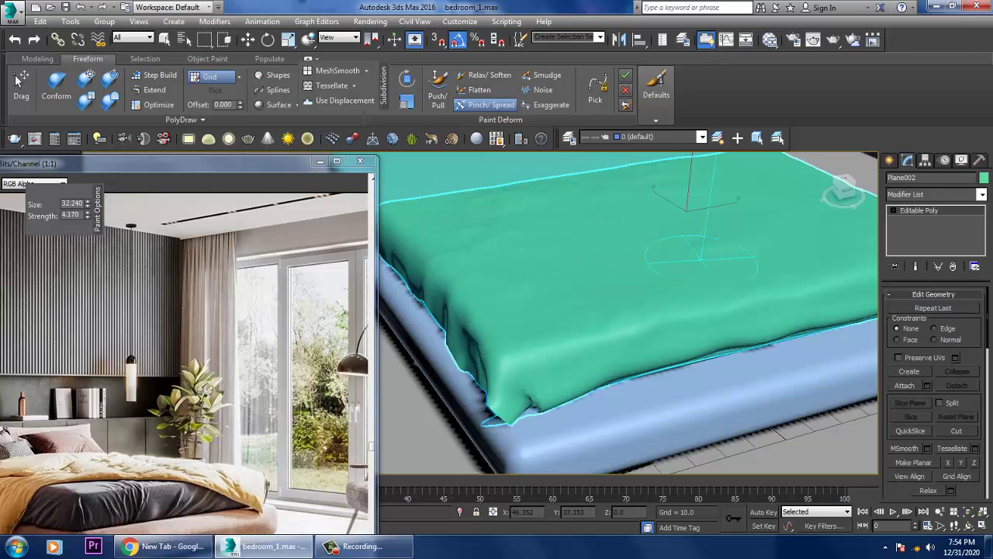
pyautogui.press('F4')
pyautogui.moveTo(676, 288)
pyautogui.mouseDown()
pyautogui.moveTo(709, 355)
pyautogui.moveTo(714, 310)
pyautogui.mouseUp()
pyautogui.moveTo(621, 255)
pyautogui.mouseDown()
pyautogui.moveTo(613, 280)
pyautogui.moveTo(644, 295)
pyautogui.moveTo(667, 326)
pyautogui.moveTo(780, 335)
pyautogui.mouseUp()
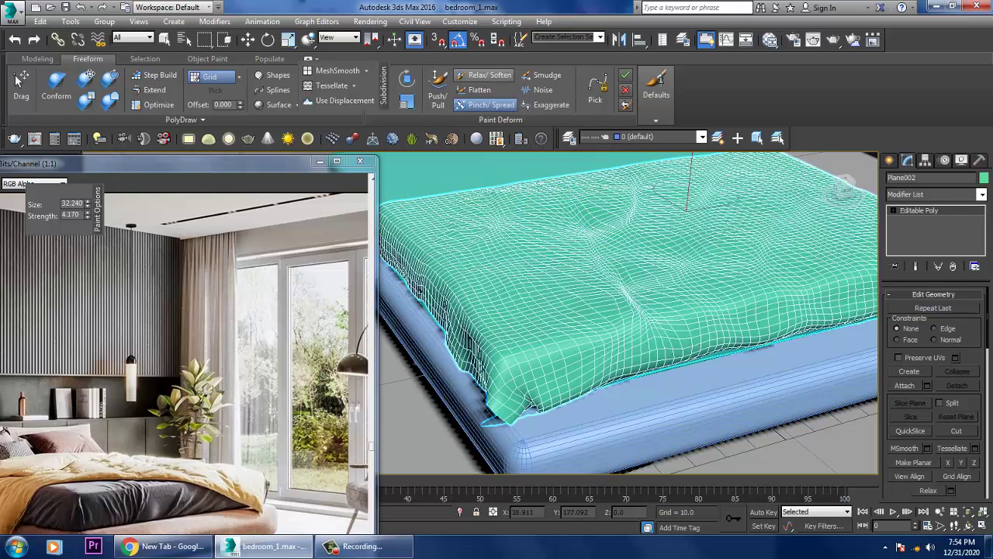
pyautogui.click(438, 87)
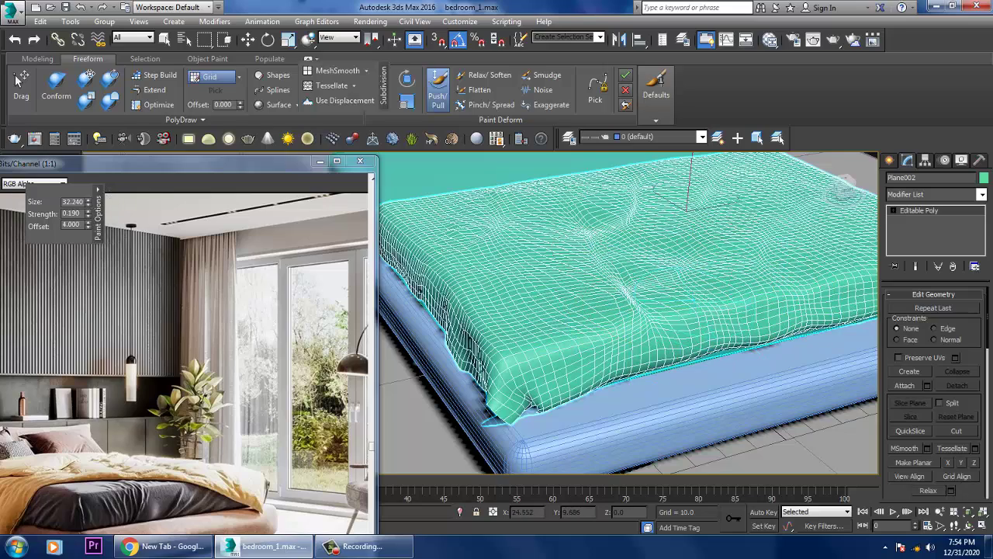
pyautogui.press('z')
pyautogui.press('w')
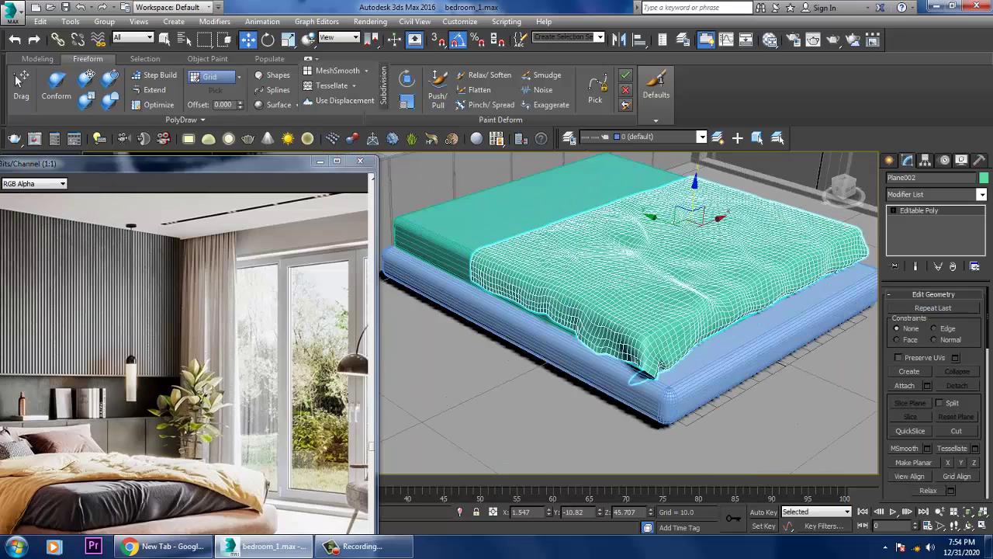
# Assign one gray object color to all scene objects and compare the bed with the reference photo
pyautogui.hotkey('ctrl', 'a')
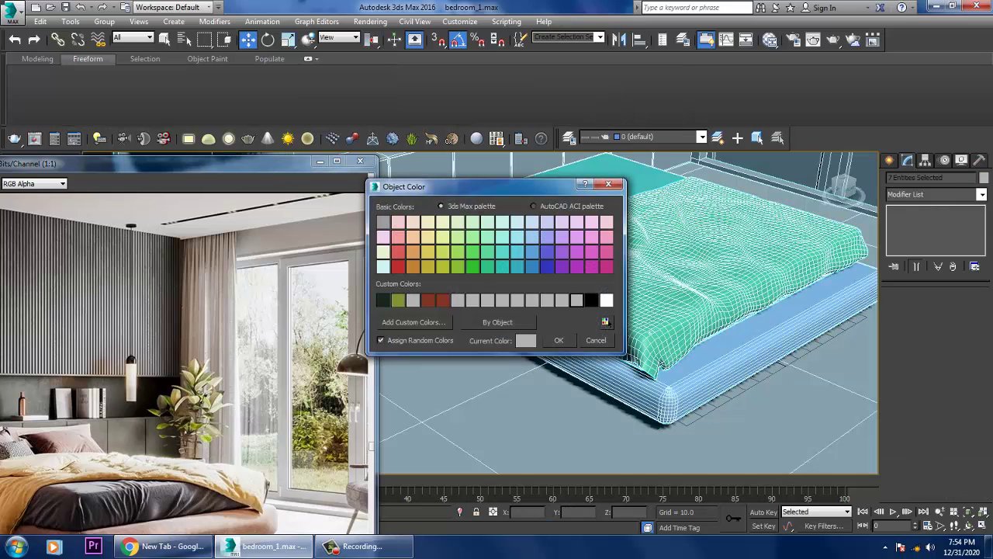
pyautogui.press('Return')
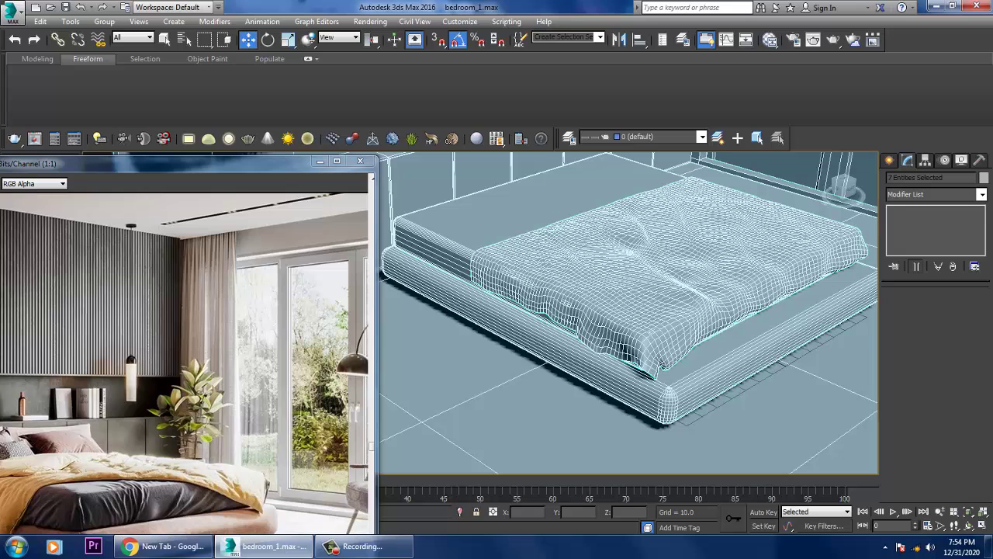
pyautogui.moveTo(194, 163); pyautogui.dragTo(316, 142)
pyautogui.keyDown('alt'); pyautogui.moveTo(691, 310); pyautogui.dragTo(621, 320, button='middle'); pyautogui.keyUp('alt')
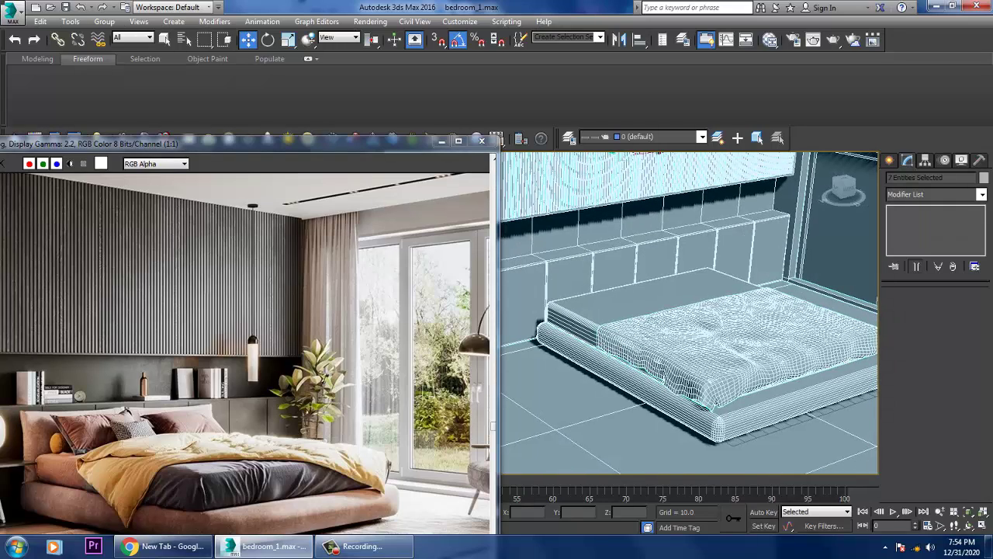
pyautogui.moveTo(317, 143); pyautogui.dragTo(178, 159)
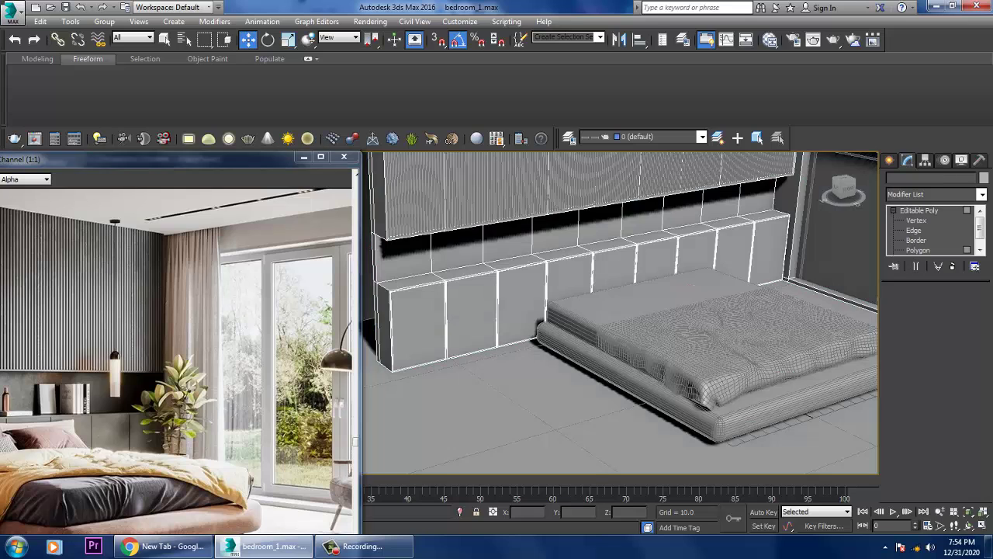
# Draw a low box in the top view within the bed frame's footprint as the bed's base plinth
pyautogui.click(589, 232)
pyautogui.press('t')
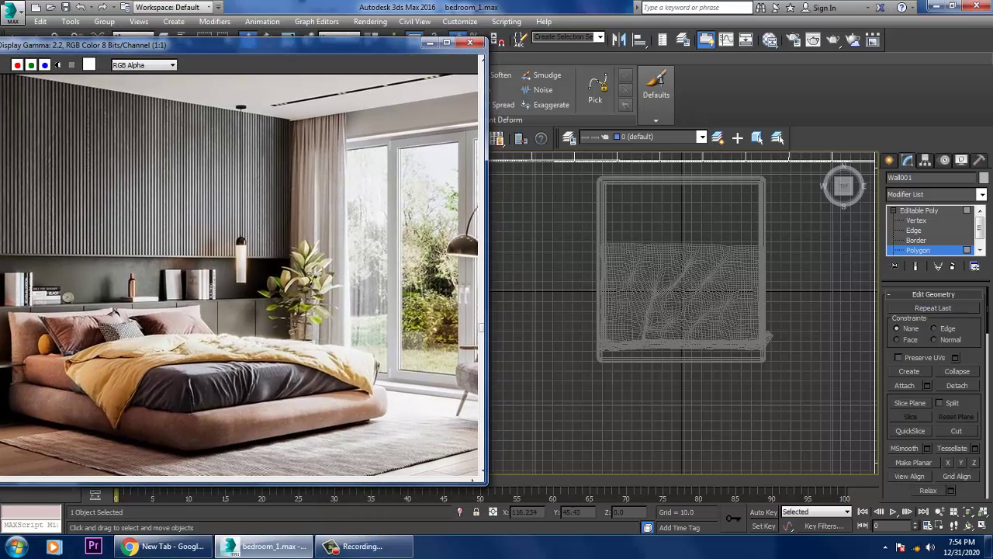
pyautogui.press('w')
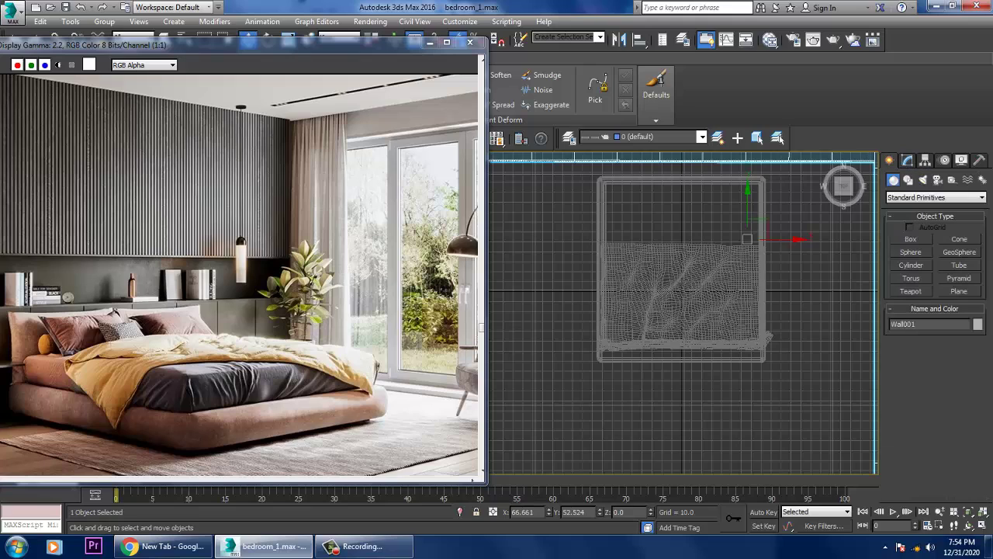
pyautogui.click(910, 239)
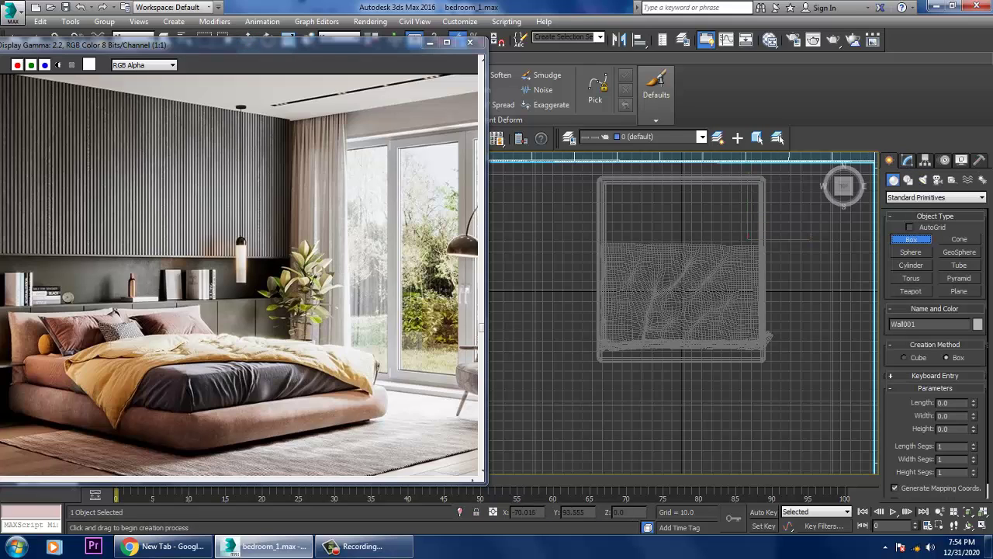
pyautogui.moveTo(609, 188); pyautogui.dragTo(758, 349)
pyautogui.rightClick(769, 338)
pyautogui.press('p')
pyautogui.keyDown('alt'); pyautogui.moveTo(768, 338); pyautogui.dragTo(660, 314, button='middle'); pyautogui.keyUp('alt')
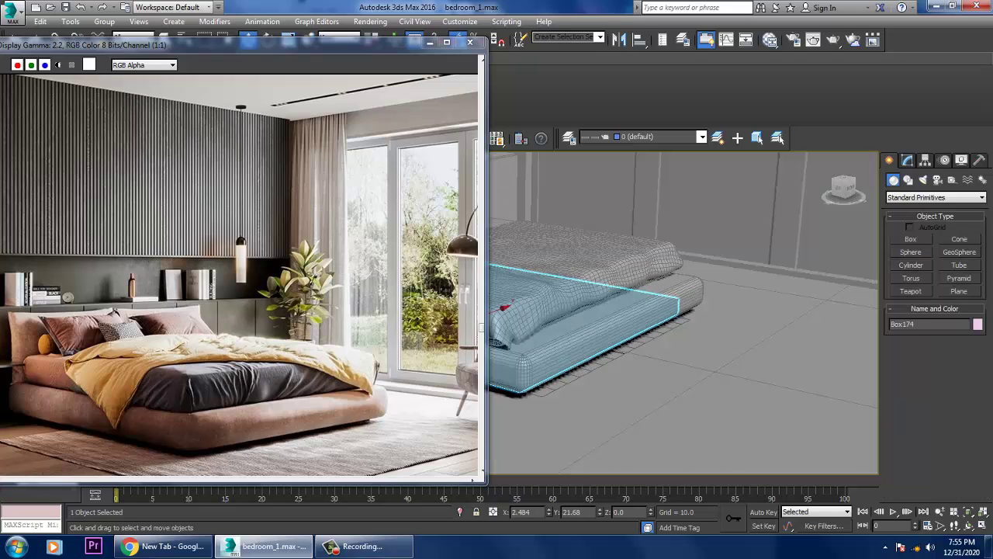
pyautogui.keyDown('alt'); pyautogui.moveTo(683, 197); pyautogui.dragTo(623, 242, button='middle'); pyautogui.keyUp('alt')
# Check the base box's height against the bed frame in the front view and position it at Z 0.119
pyautogui.press('f')
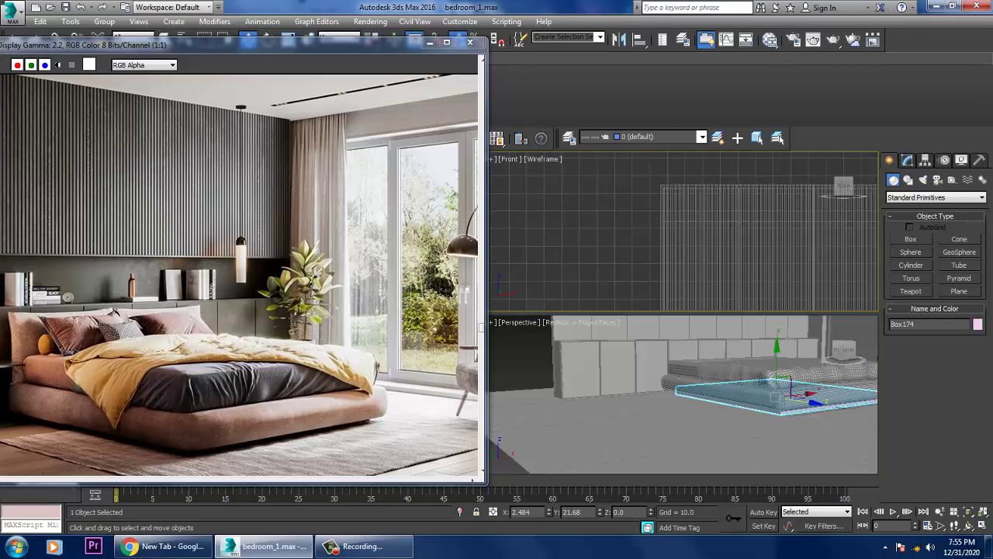
pyautogui.scroll(-3, 683, 311)
pyautogui.keyDown('alt'); pyautogui.moveTo(683, 311); pyautogui.dragTo(708, 298, button='middle'); pyautogui.keyUp('alt')
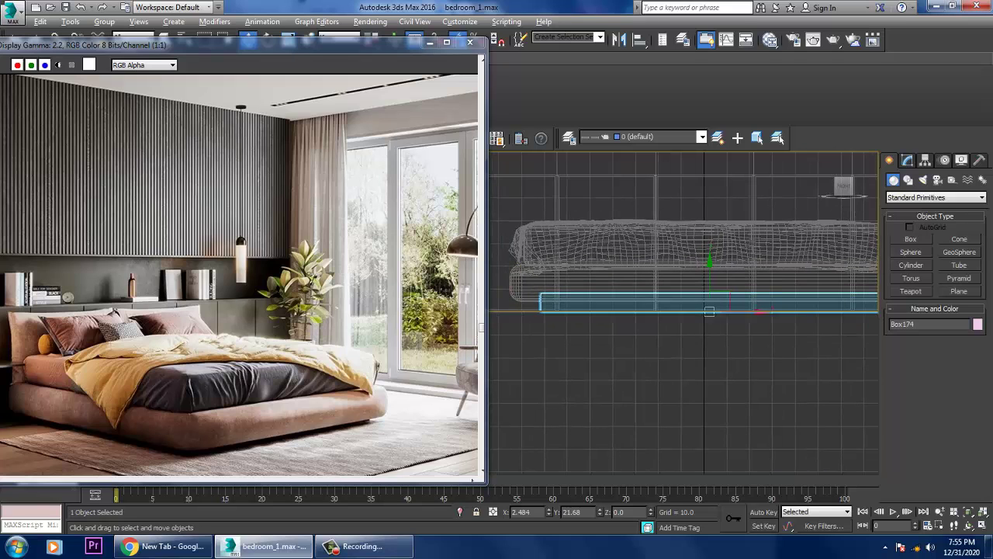
pyautogui.hotkey('alt', 'w')
pyautogui.hotkey('alt', 'w')
pyautogui.scroll(8, 683, 311)
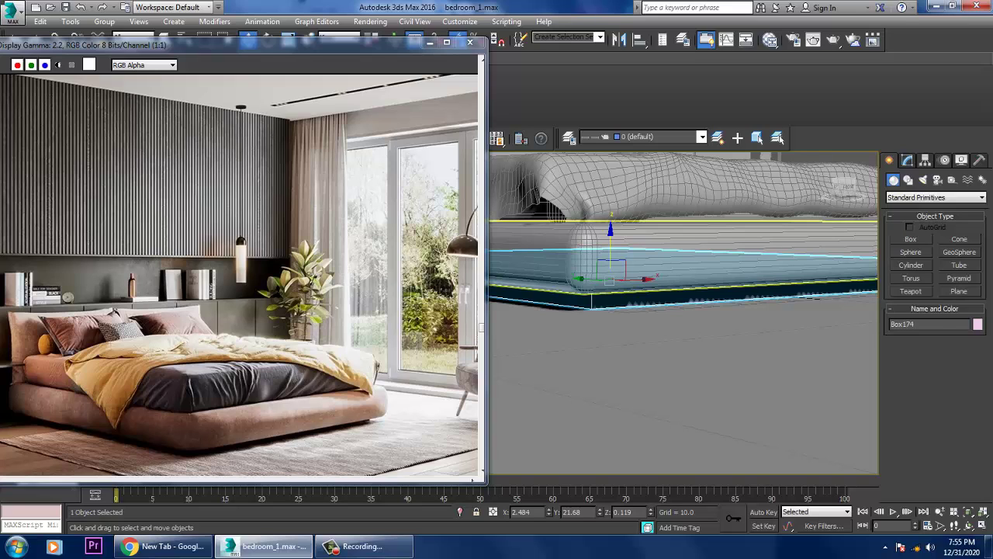
# Select the bed frame, mattress and blanket, lower them slightly onto the base box, and save the scene
pyautogui.keyDown('ctrl'); pyautogui.click(698, 256); pyautogui.keyUp('ctrl')
pyautogui.keyDown('ctrl'); pyautogui.click(683, 182); pyautogui.keyUp('ctrl')
pyautogui.keyDown('alt'); pyautogui.click(683, 264); pyautogui.keyUp('alt')
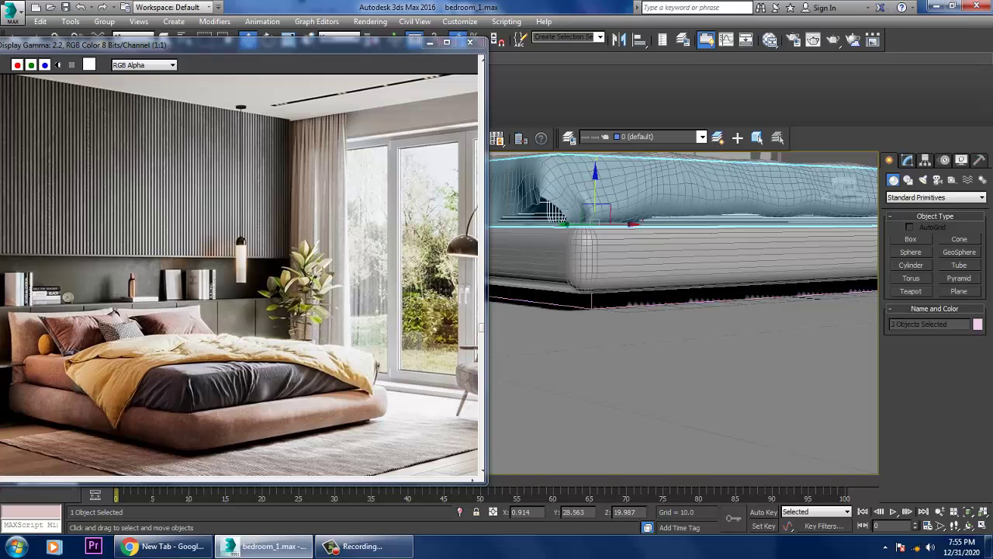
pyautogui.hotkey('ctrl', 'z')
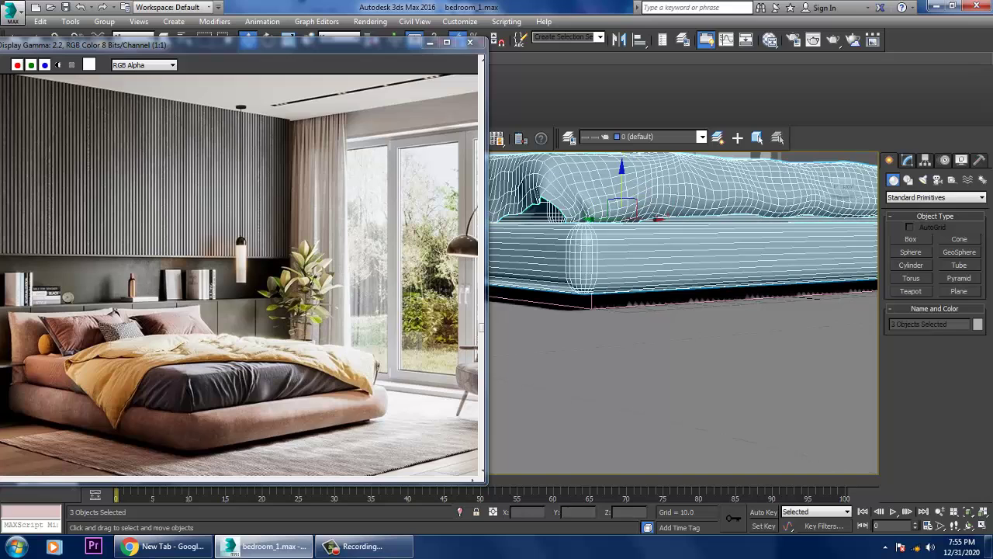
pyautogui.moveTo(622, 179); pyautogui.dragTo(622, 183)
pyautogui.press('z')
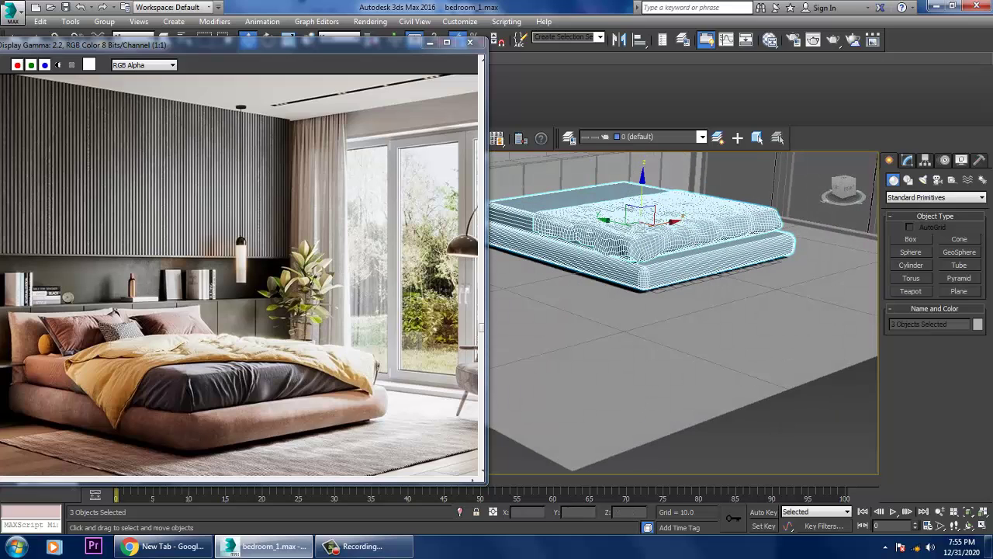
pyautogui.hotkey('ctrl', 's')
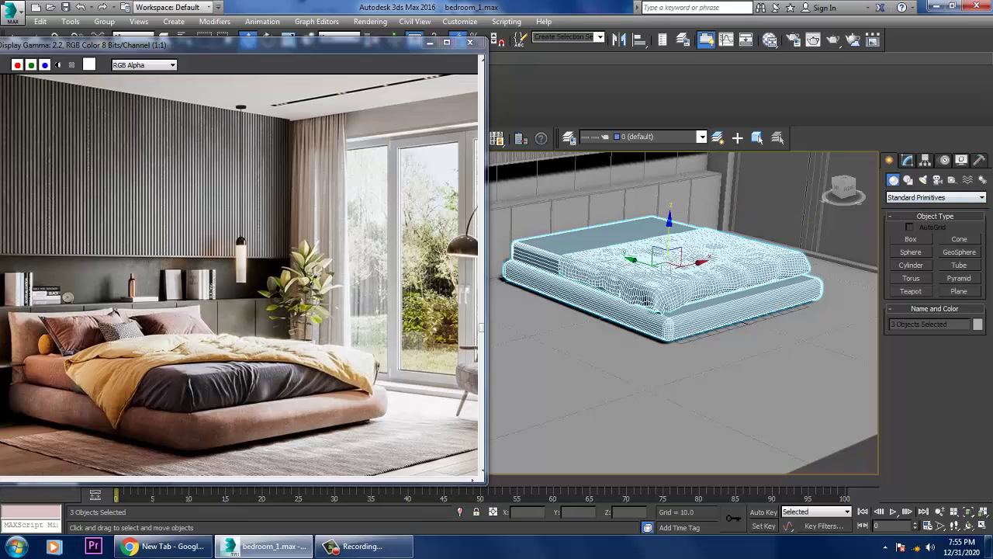
# Select the wall and compare the ledge behind the bed with the books shown in the reference photo
pyautogui.click(907, 160)
pyautogui.scroll(-5, 683, 311)
pyautogui.moveTo(683, 311)
pyautogui.keyDown('alt'); pyautogui.mouseDown(button='middle')
pyautogui.moveTo(651, 326)
pyautogui.moveTo(683, 334)
pyautogui.moveTo(668, 311)
pyautogui.mouseUp(button='middle'); pyautogui.keyUp('alt')
pyautogui.scroll(4, 683, 342)
pyautogui.scroll(4, 683, 311)
pyautogui.scroll(2, 683, 310)
pyautogui.click(668, 217)
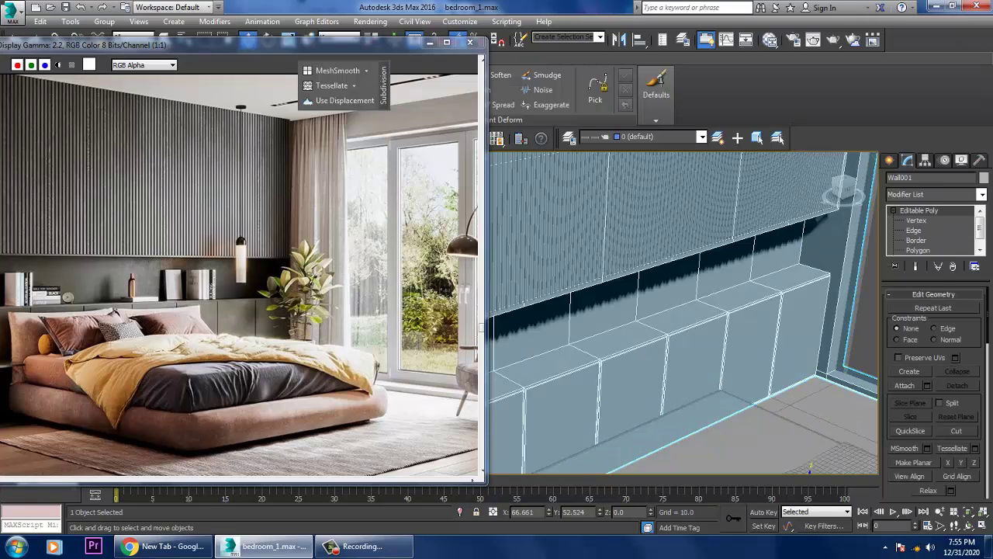
pyautogui.scroll(2, 213, 287)
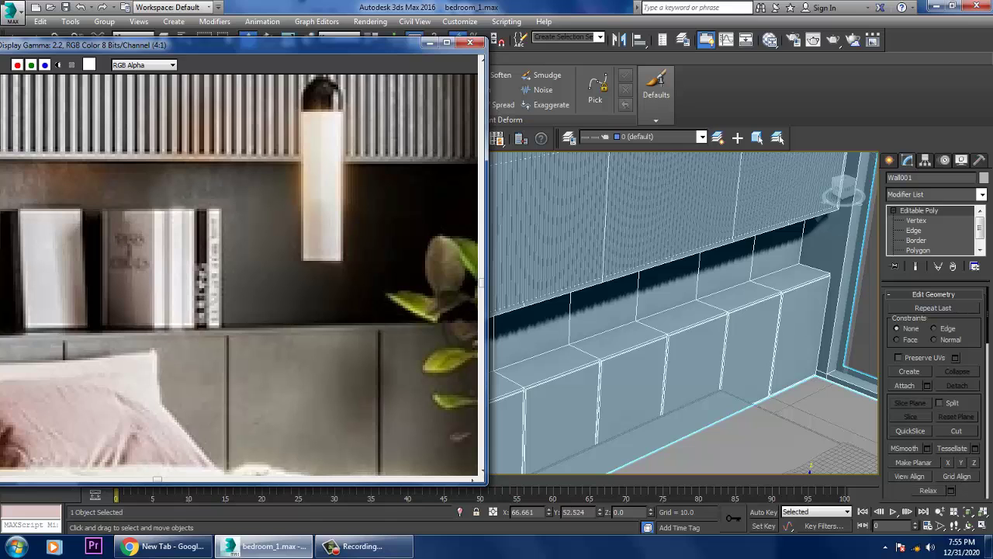
pyautogui.click(890, 160)
pyautogui.click(911, 239)
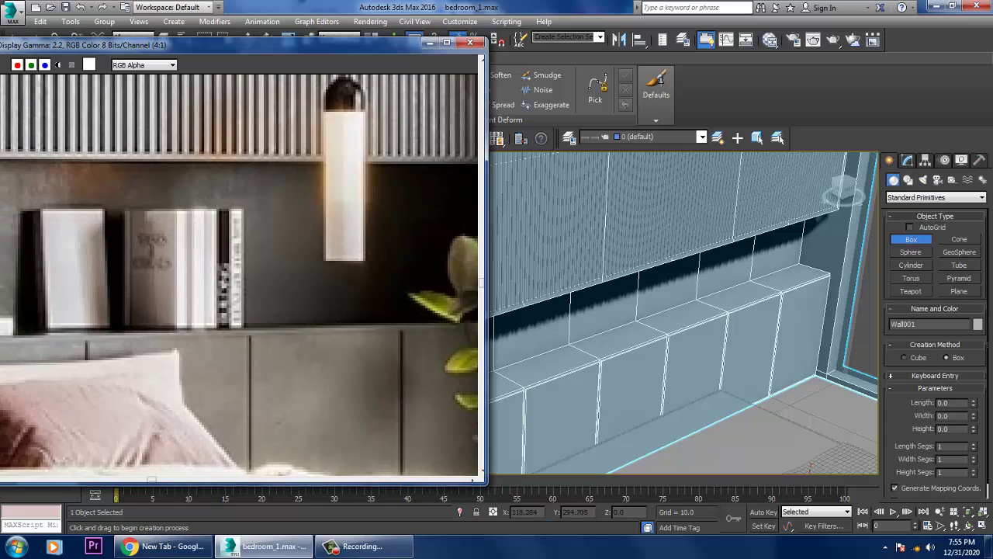
pyautogui.scroll(2, 683, 310)
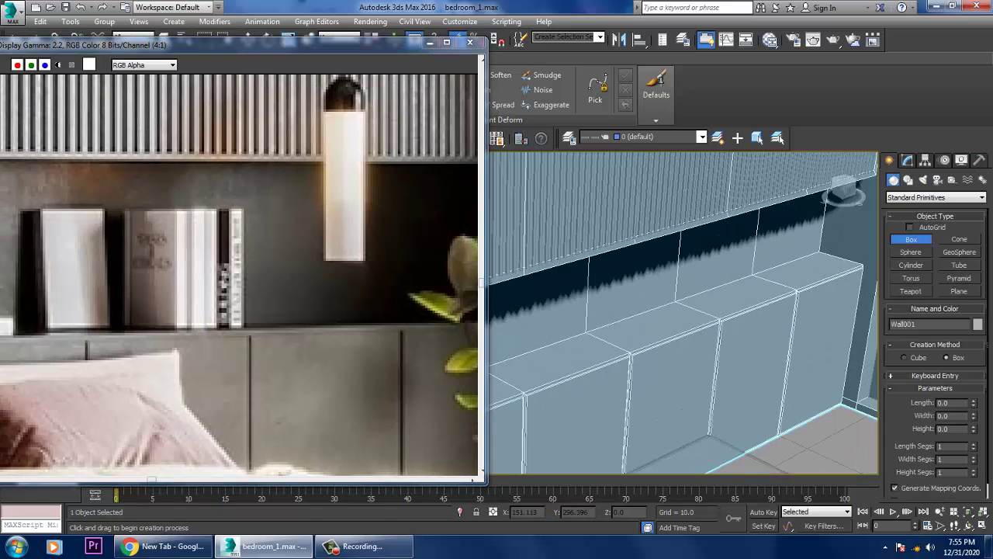
pyautogui.scroll(-1, 241, 275)
pyautogui.scroll(3, 683, 310)
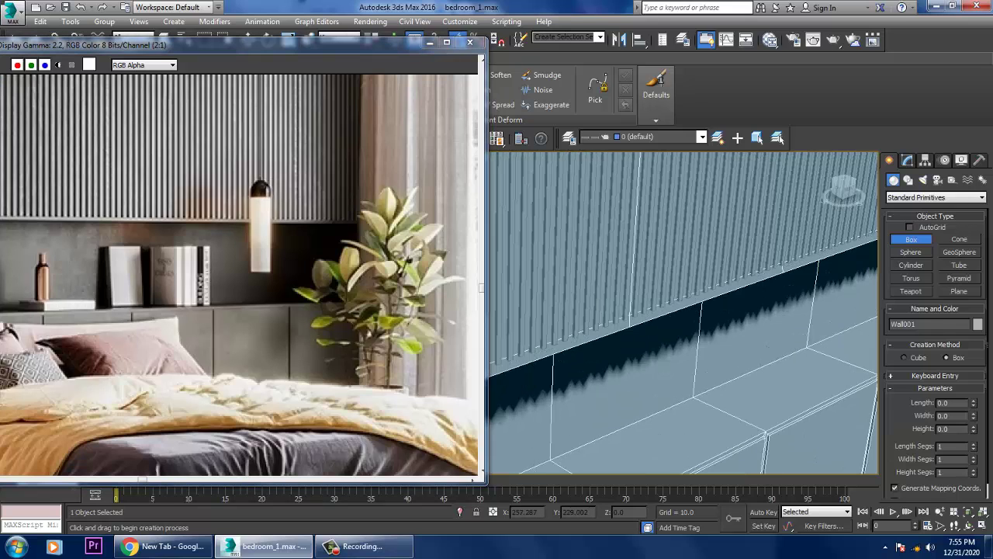
pyautogui.scroll(-2, 733, 334)
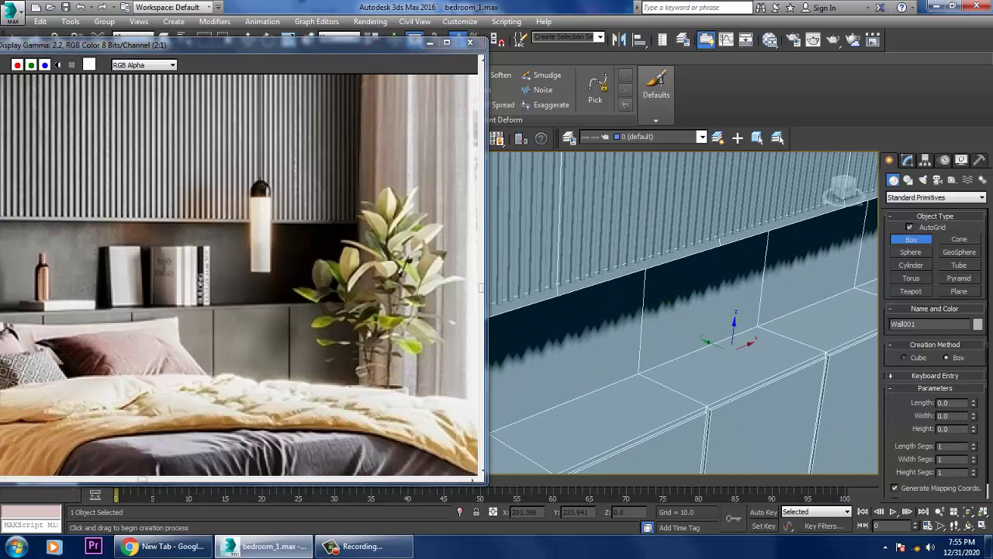
pyautogui.moveTo(731, 341)
pyautogui.mouseDown()
pyautogui.moveTo(784, 371)
pyautogui.moveTo(776, 367)
pyautogui.mouseUp()
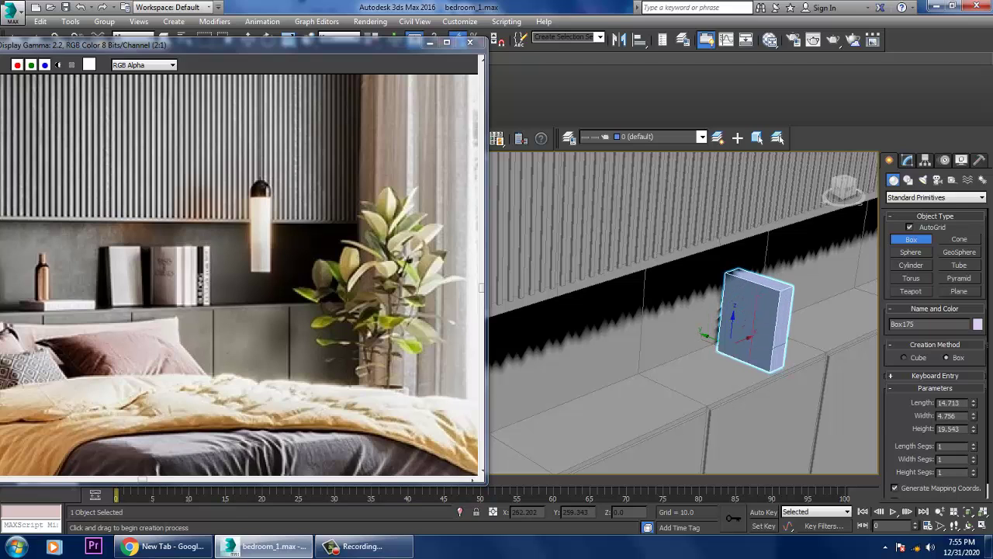
pyautogui.hotkey('ctrl', 'z')
pyautogui.scroll(2, 683, 311)
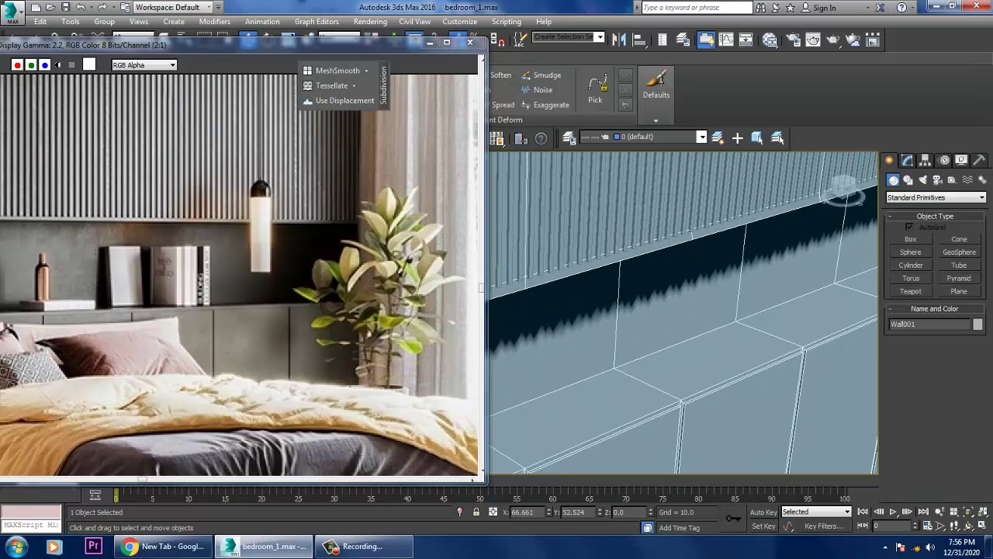
# Draw an upright box on top of the ledge behind the bed, about 15.8 long, 5.7 wide and 18.7 high
pyautogui.press('z')
pyautogui.scroll(6, 613, 357)
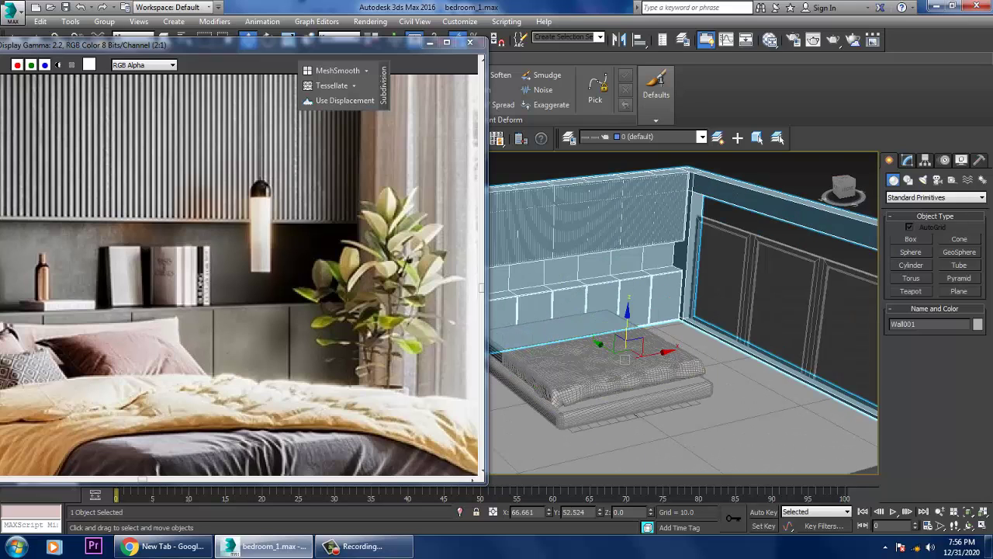
pyautogui.click(910, 239)
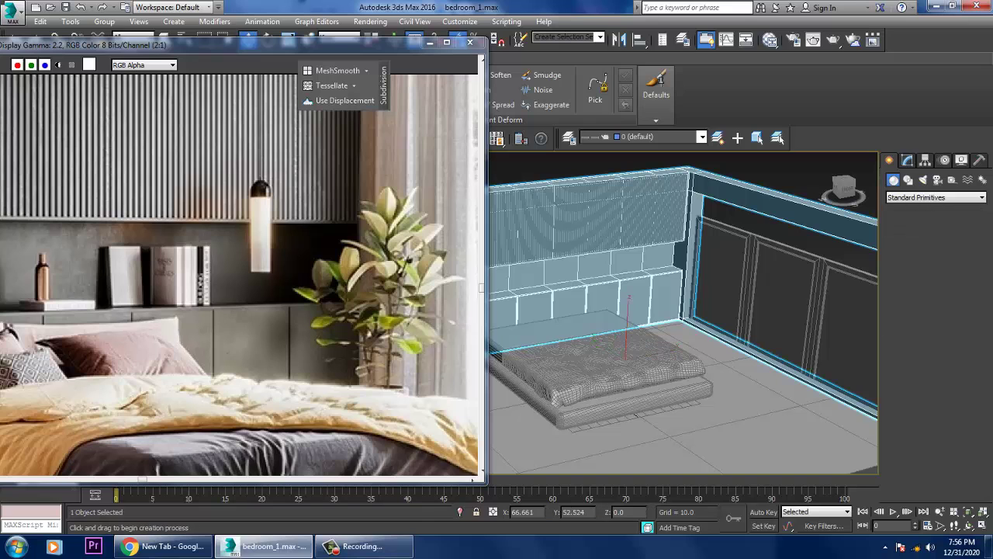
pyautogui.keyDown('alt'); pyautogui.moveTo(652, 311); pyautogui.dragTo(658, 330, button='middle'); pyautogui.keyUp('alt')
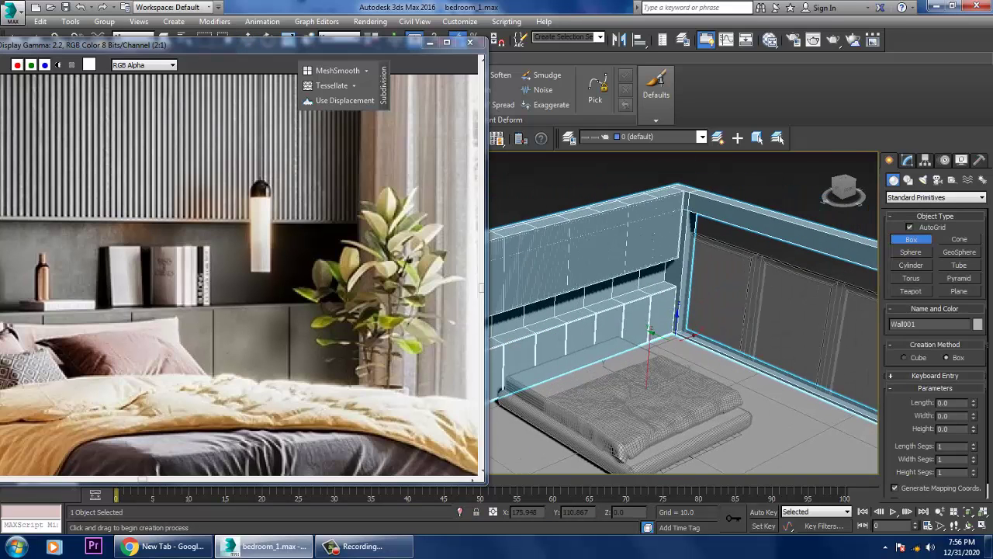
pyautogui.scroll(5, 652, 295)
pyautogui.moveTo(632, 269); pyautogui.dragTo(650, 277)
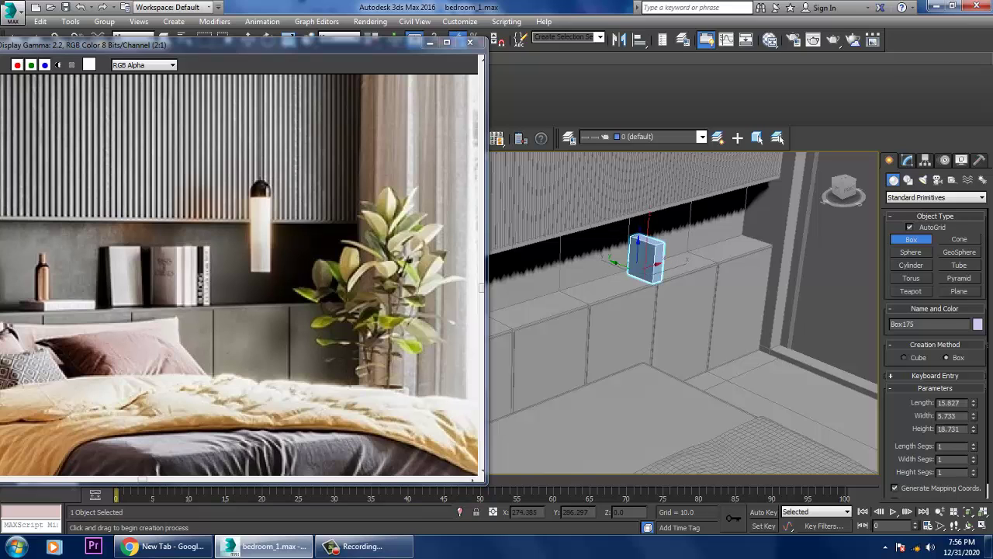
# Scale the box to about 66% in thickness and slightly shallower in depth, and shift it back on the ledge to Y 140.262
pyautogui.press('w')
pyautogui.scroll(5, 613, 294)
pyautogui.scroll(-2, 613, 295)
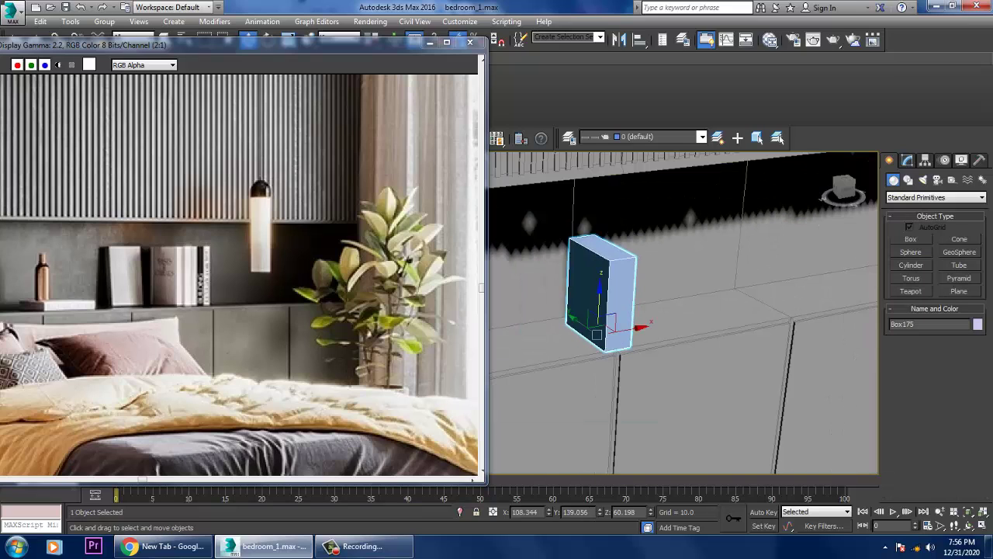
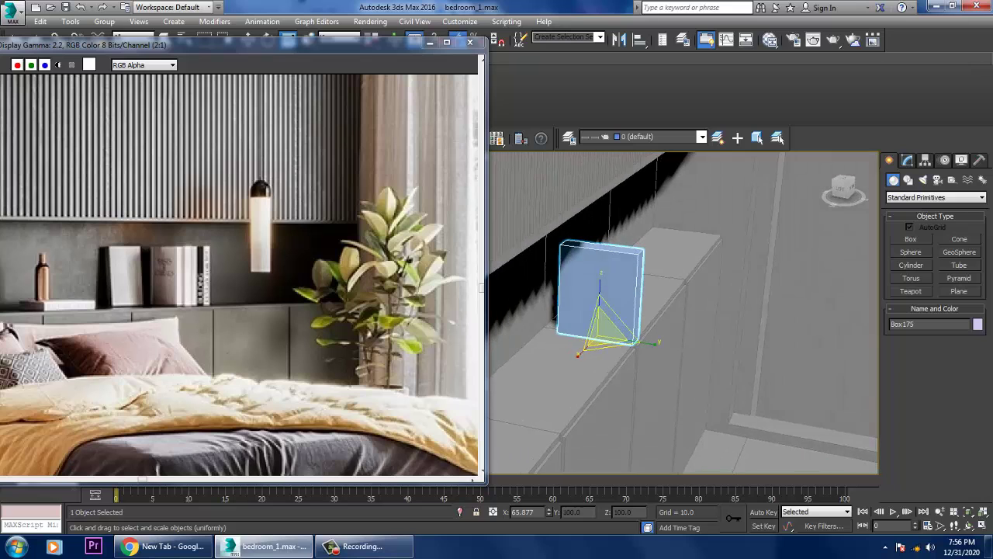
pyautogui.press('w')
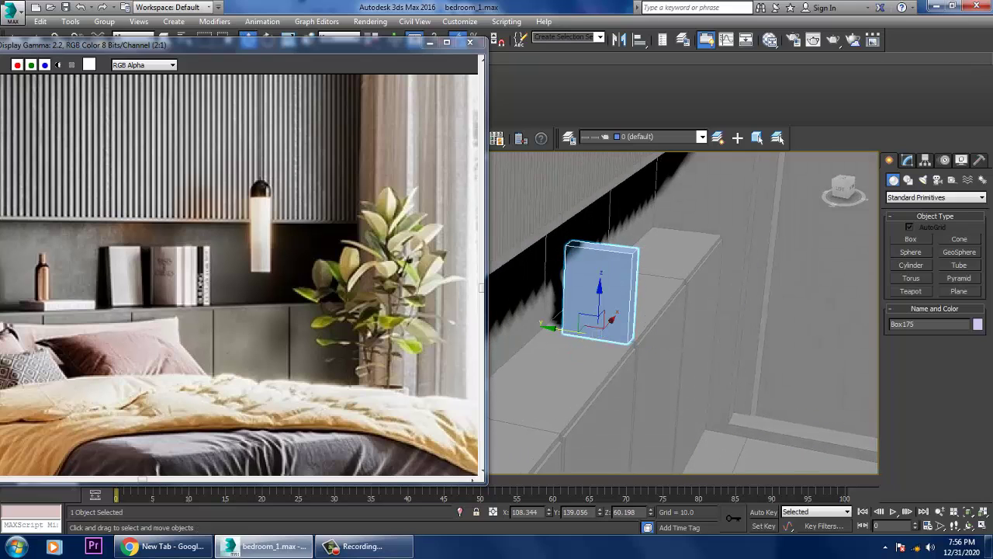
pyautogui.moveTo(588, 321); pyautogui.dragTo(582, 319)
pyautogui.keyDown('alt'); pyautogui.moveTo(682, 310); pyautogui.dragTo(725, 262, button='middle'); pyautogui.keyUp('alt')
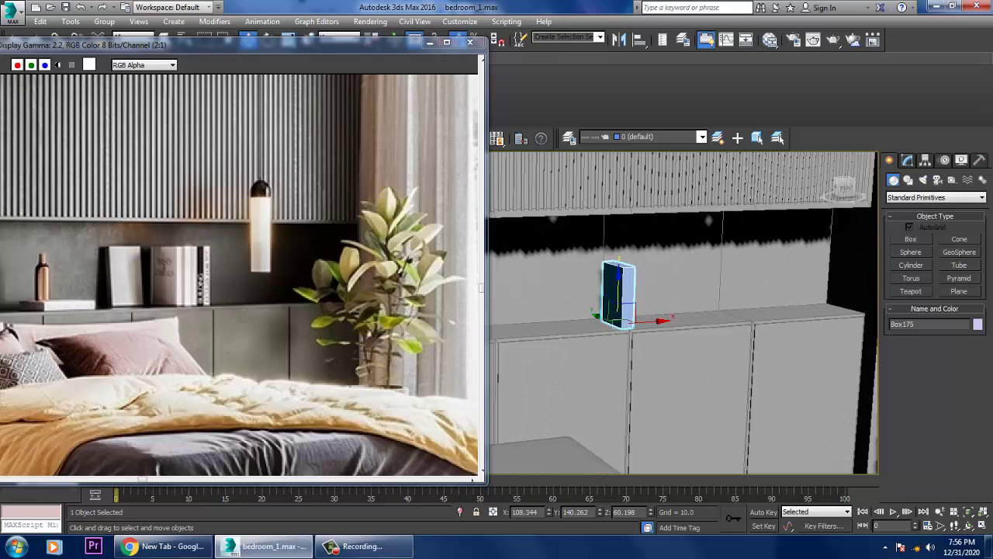
# Set the box's height to 20.604 and nudge it on the ledge to Y 140.189
pyautogui.click(908, 160)
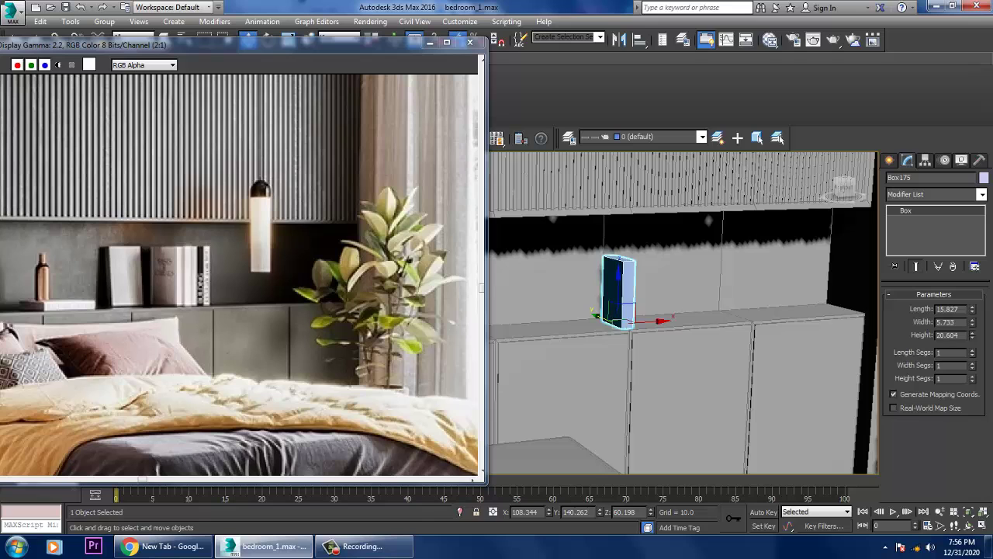
pyautogui.keyDown('alt'); pyautogui.moveTo(683, 311); pyautogui.dragTo(702, 299, button='middle'); pyautogui.keyUp('alt')
pyautogui.scroll(5, 621, 295)
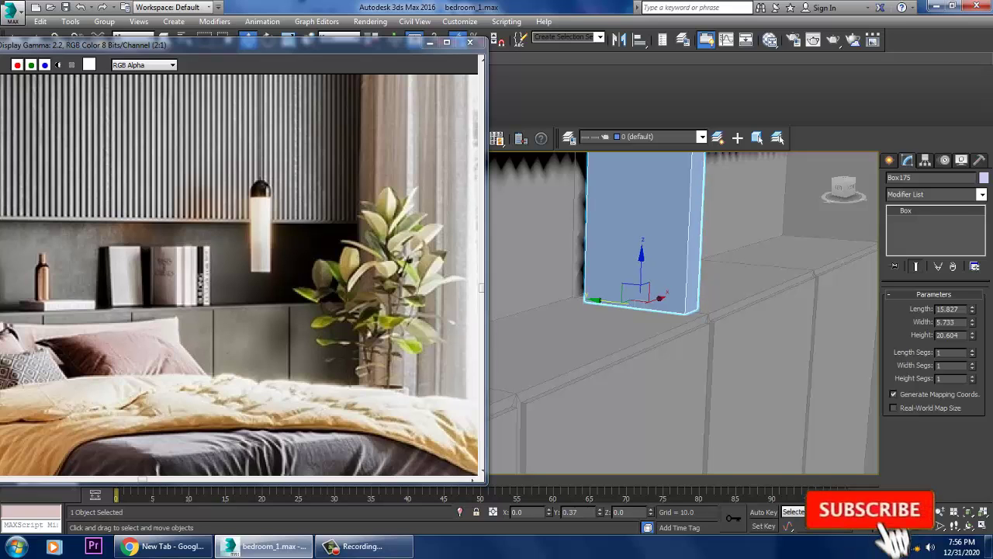
pyautogui.scroll(-5, 683, 310)
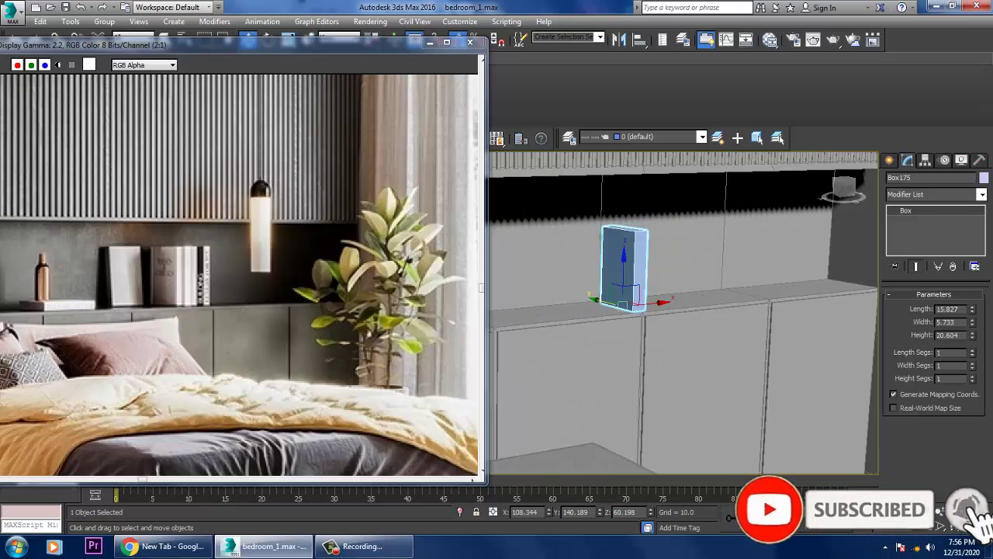
pyautogui.keyDown('alt'); pyautogui.moveTo(683, 310); pyautogui.dragTo(683, 279, button='middle'); pyautogui.keyUp('alt')
pyautogui.scroll(3, 683, 311)
pyautogui.scroll(2, 648, 280)
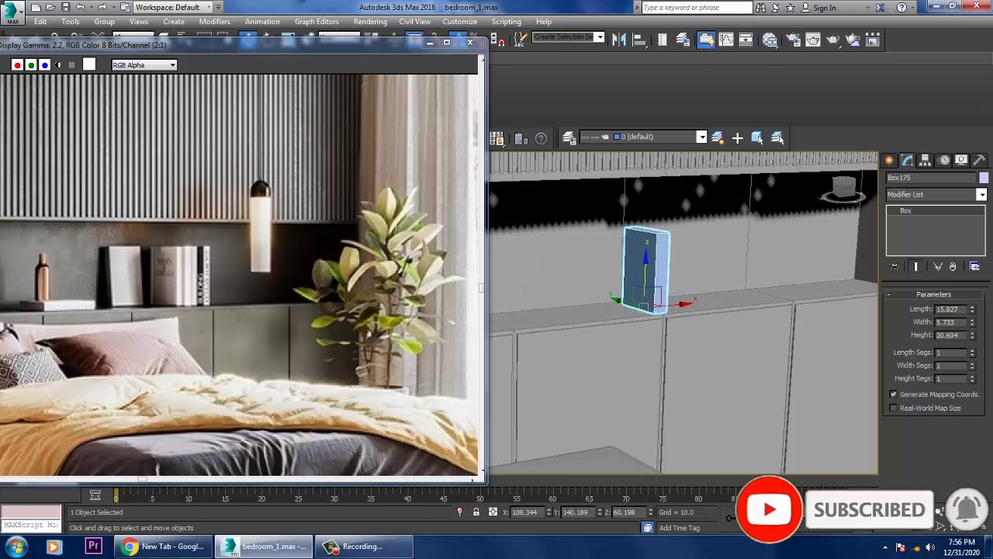
# Convert the upright box on the ledge to an Editable Poly
pyautogui.rightClick(646, 259)
pyautogui.moveTo(699, 392)
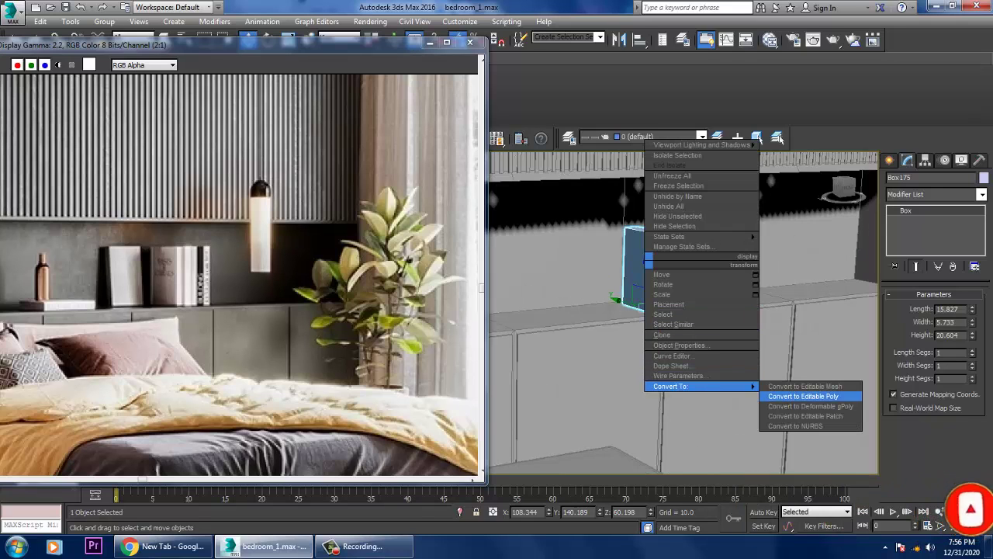
pyautogui.click(807, 397)
# Chamfer the book box's two front vertical edges with an amount of 0.741 and 4 segments
pyautogui.keyDown('alt'); pyautogui.moveTo(644, 272); pyautogui.dragTo(660, 281, button='middle'); pyautogui.keyUp('alt')
pyautogui.scroll(3, 645, 272)
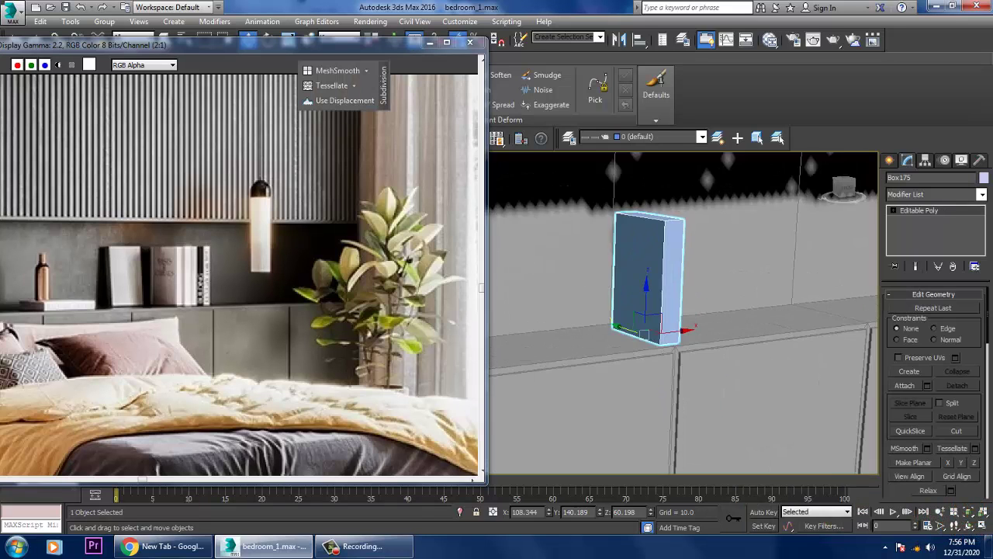
pyautogui.press('2')
pyautogui.click(646, 279)
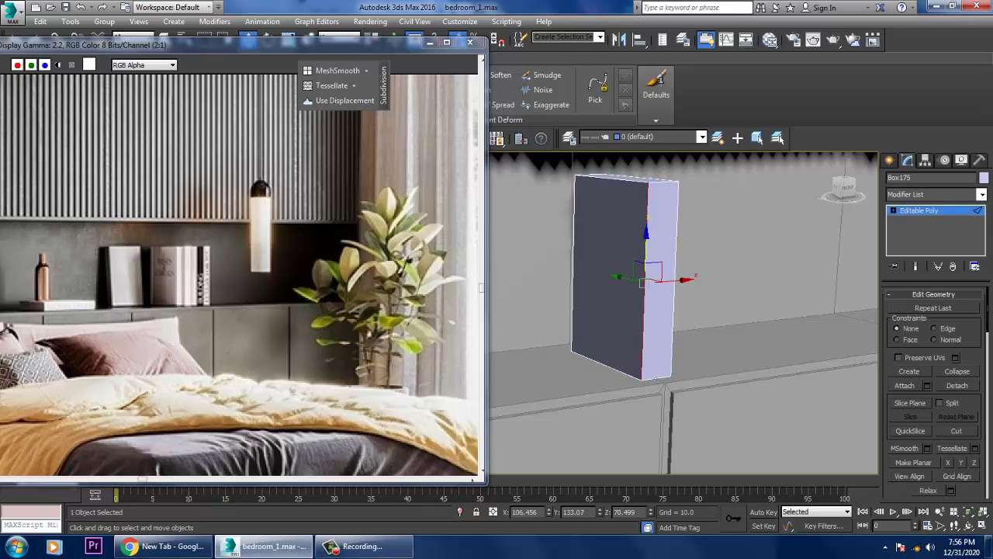
pyautogui.click(672, 295)
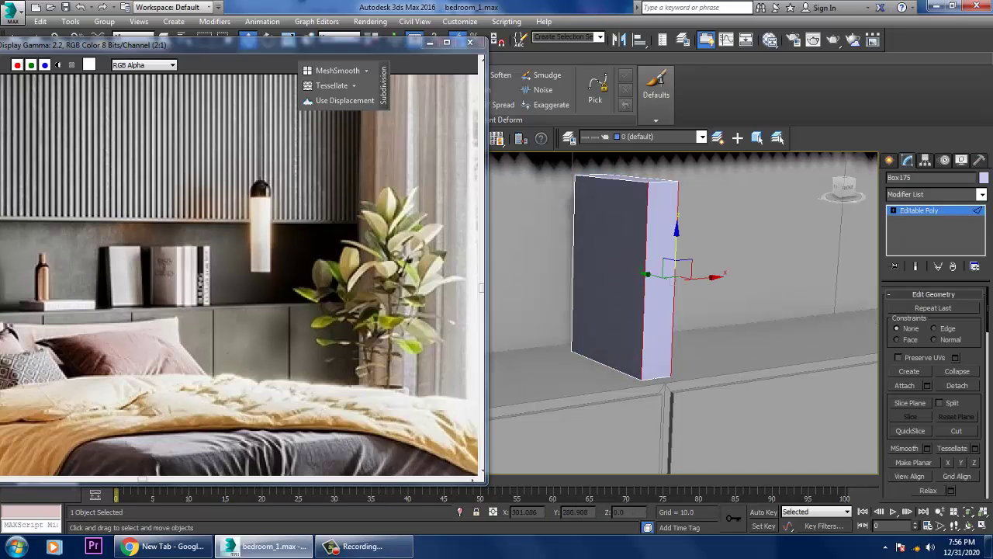
pyautogui.scroll(10, 935, 372)
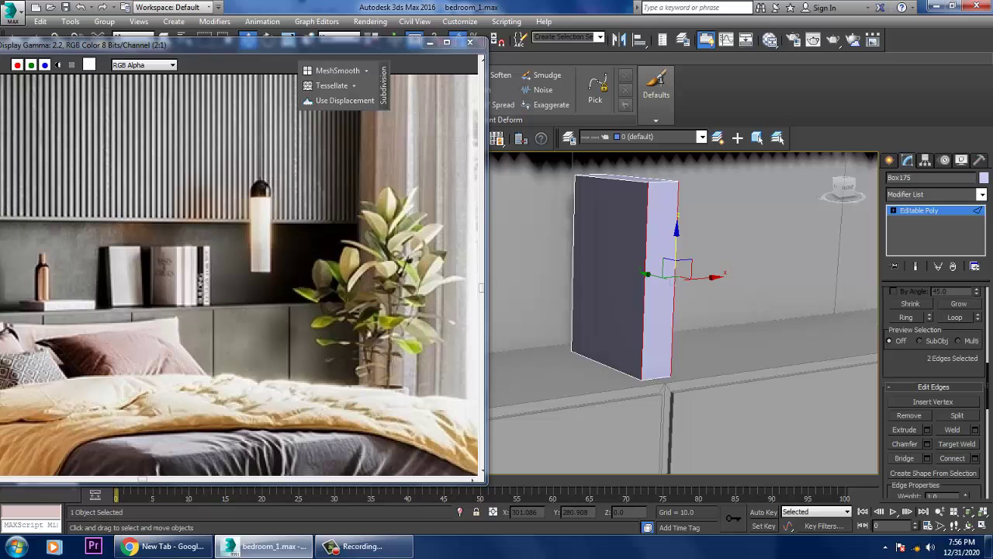
pyautogui.click(926, 443)
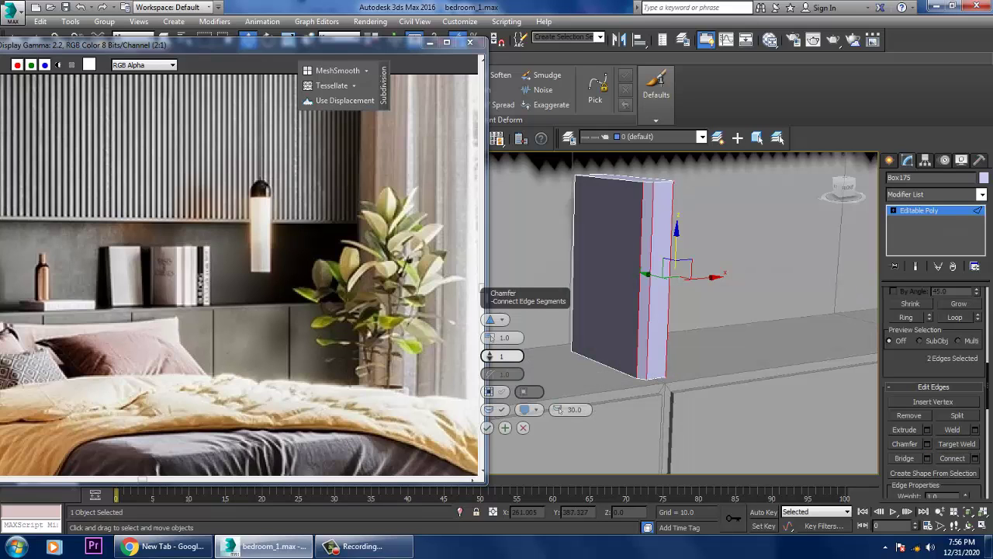
pyautogui.moveTo(489, 338)
pyautogui.mouseDown()
pyautogui.moveTo(489, 363)
pyautogui.moveTo(489, 346)
pyautogui.mouseUp()
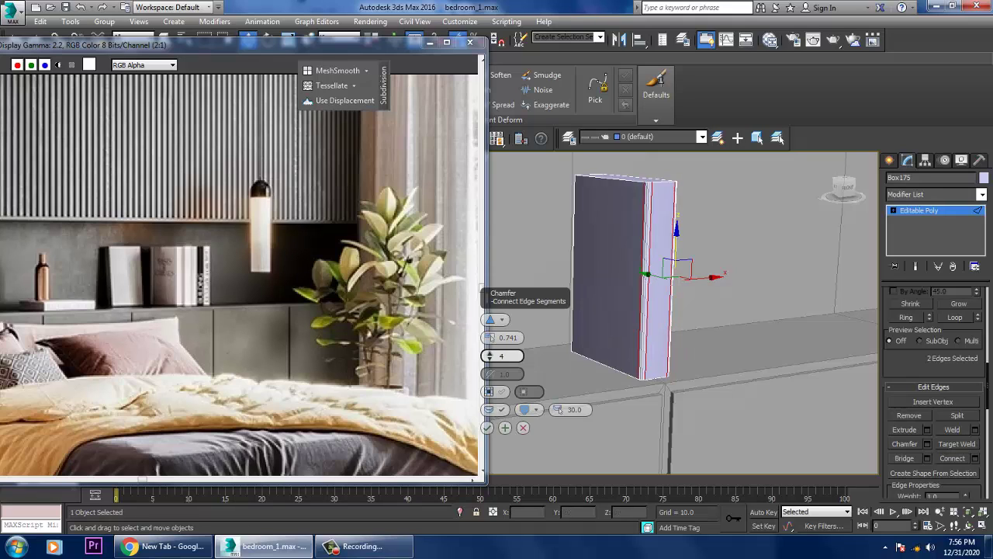
pyautogui.click(488, 427)
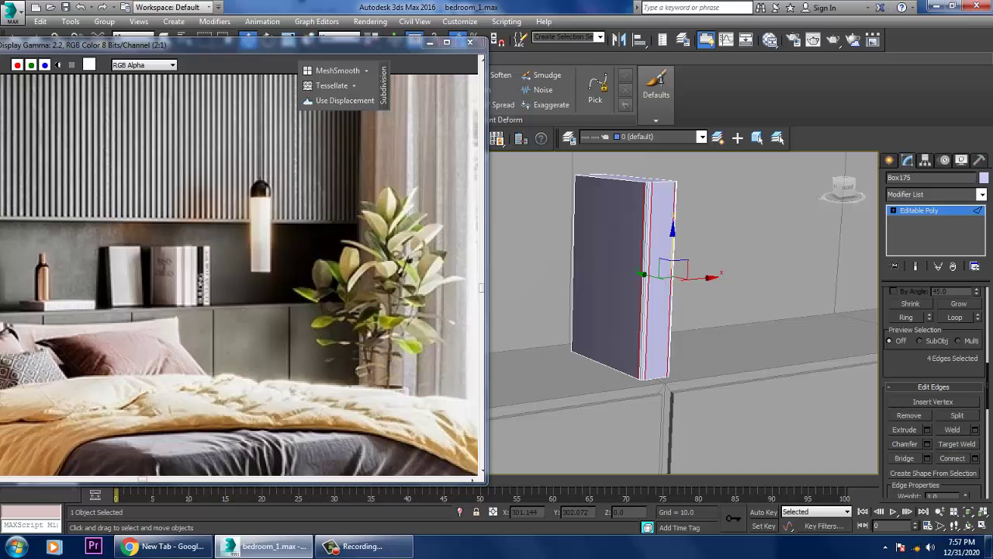
pyautogui.press('2')
pyautogui.scroll(-3, 683, 311)
pyautogui.scroll(2, 682, 310)
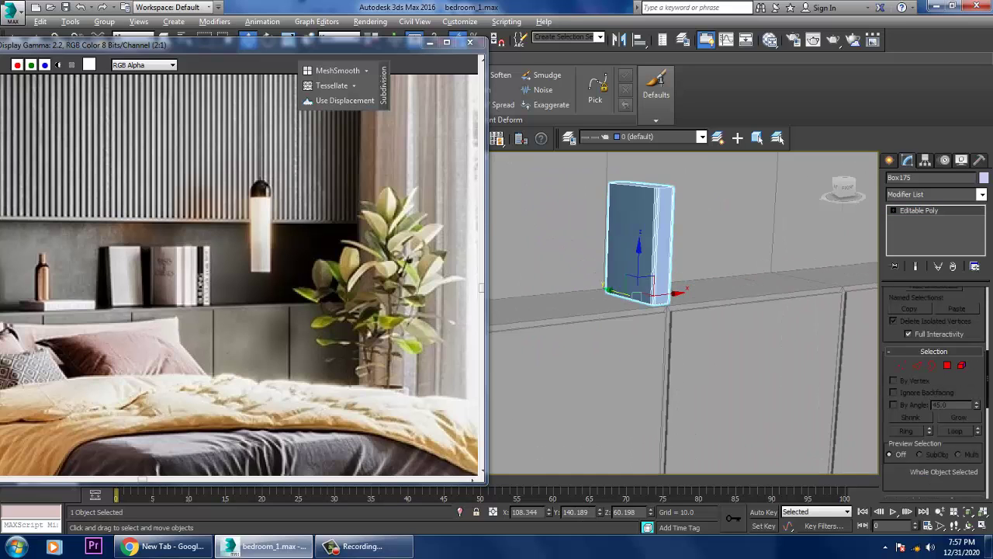
pyautogui.scroll(1, 683, 310)
pyautogui.scroll(-5, 683, 311)
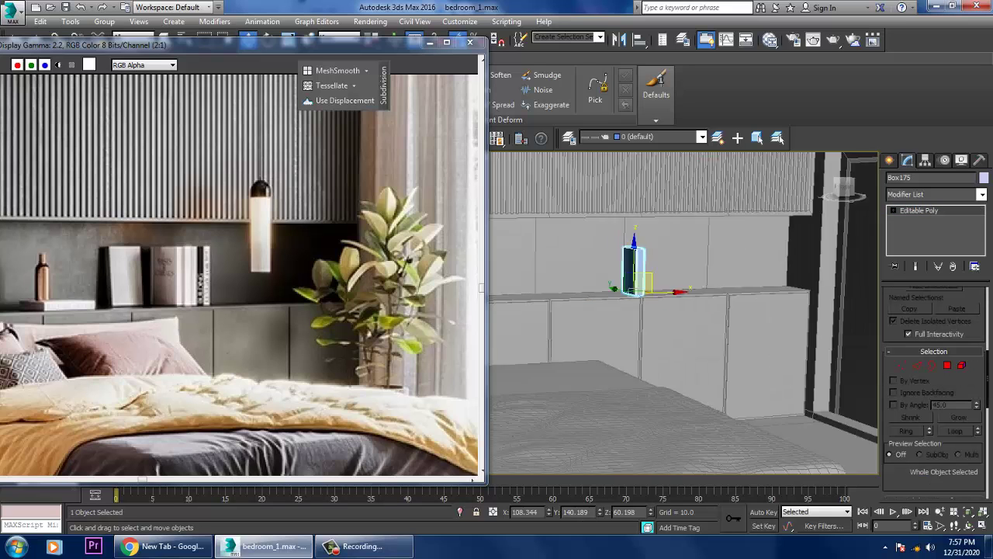
pyautogui.scroll(6, 634, 267)
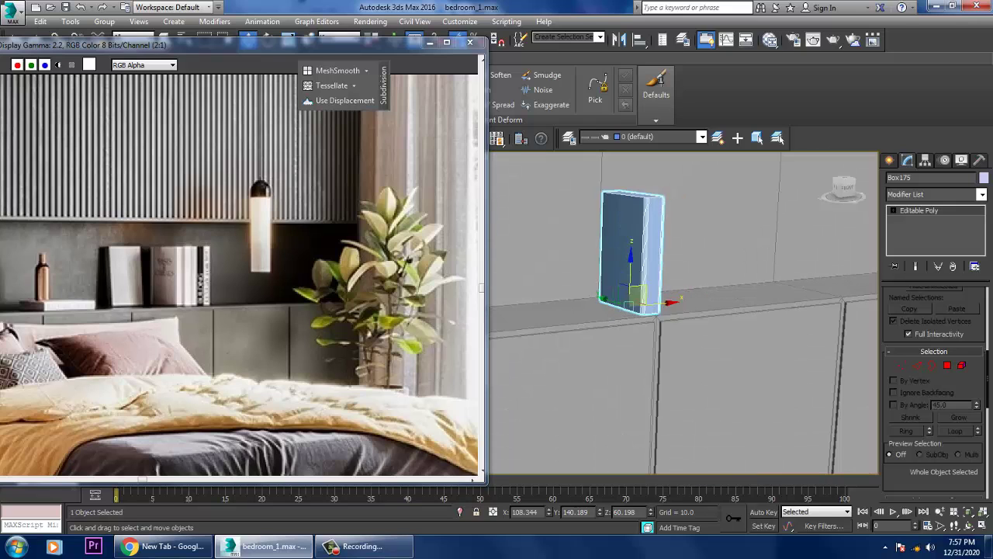
pyautogui.moveTo(630, 302)
pyautogui.keyDown('shift'); pyautogui.mouseDown()
pyautogui.moveTo(594, 304)
pyautogui.moveTo(611, 304)
pyautogui.mouseUp(); pyautogui.keyUp('shift')
pyautogui.press('Escape')
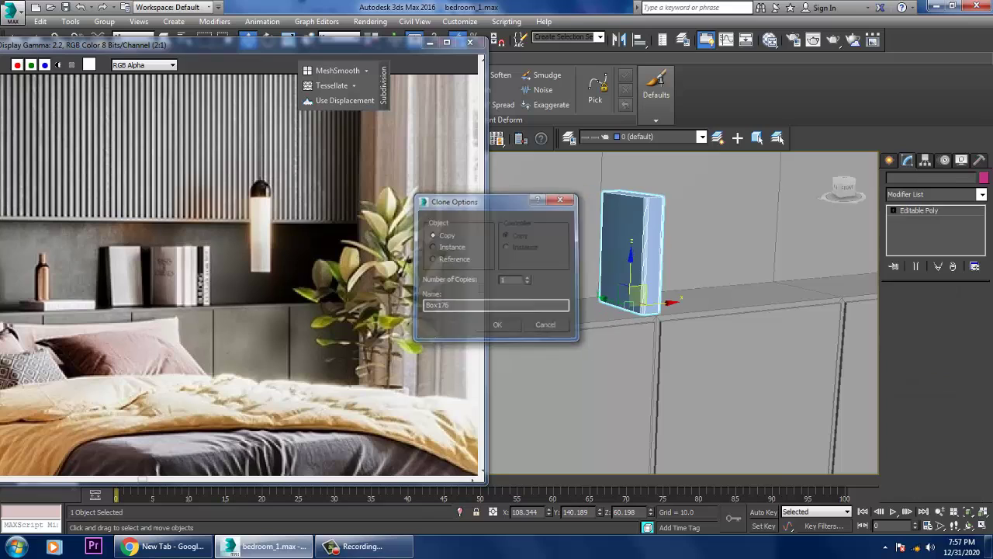
# Scale the book thinner to about 48% along X, reduce its height slightly, and shift it back to Y 140.564
pyautogui.press('r')
pyautogui.moveTo(617, 309); pyautogui.dragTo(605, 314)
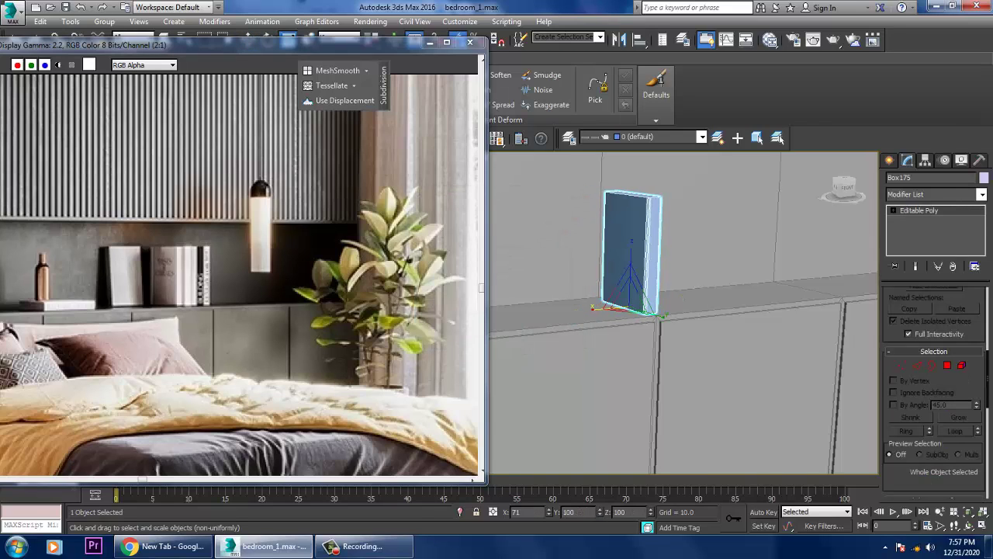
pyautogui.hotkey('ctrl', 'z')
pyautogui.keyDown('alt'); pyautogui.moveTo(630, 295); pyautogui.dragTo(638, 293, button='middle'); pyautogui.keyUp('alt')
pyautogui.moveTo(630, 248); pyautogui.dragTo(630, 256)
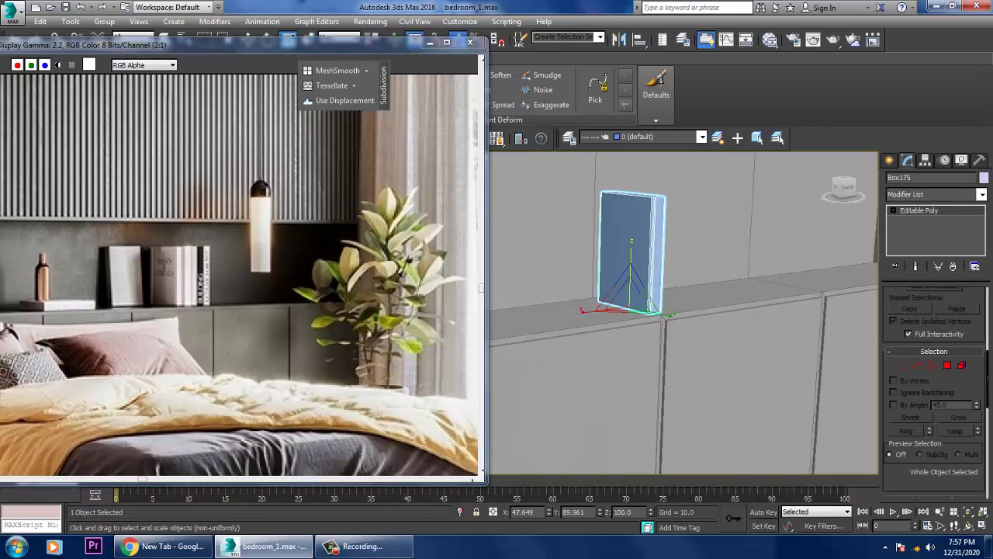
pyautogui.press('w')
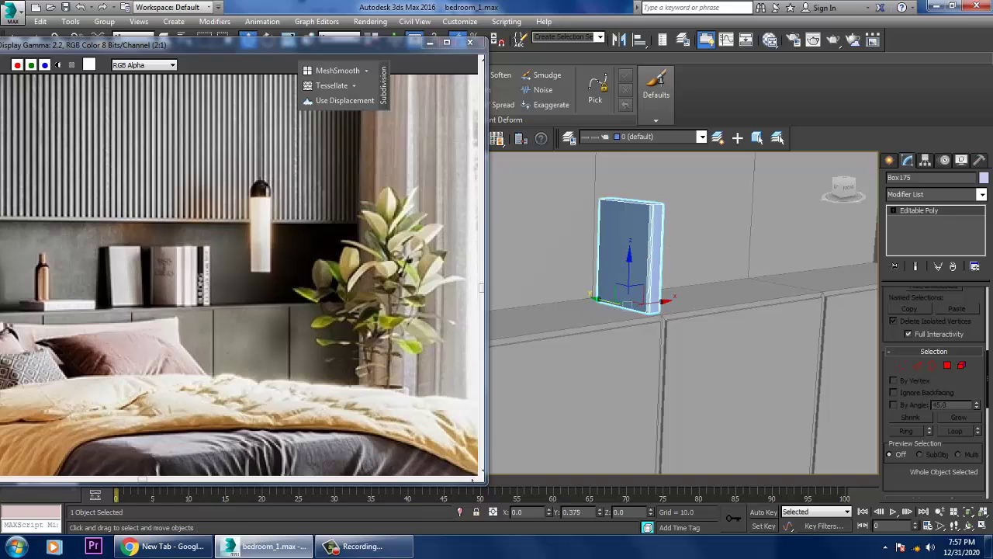
# Clone the book as four independent copies standing side by side in a row along the ledge
pyautogui.scroll(3, 634, 309)
pyautogui.moveTo(632, 309); pyautogui.dragTo(611, 316)
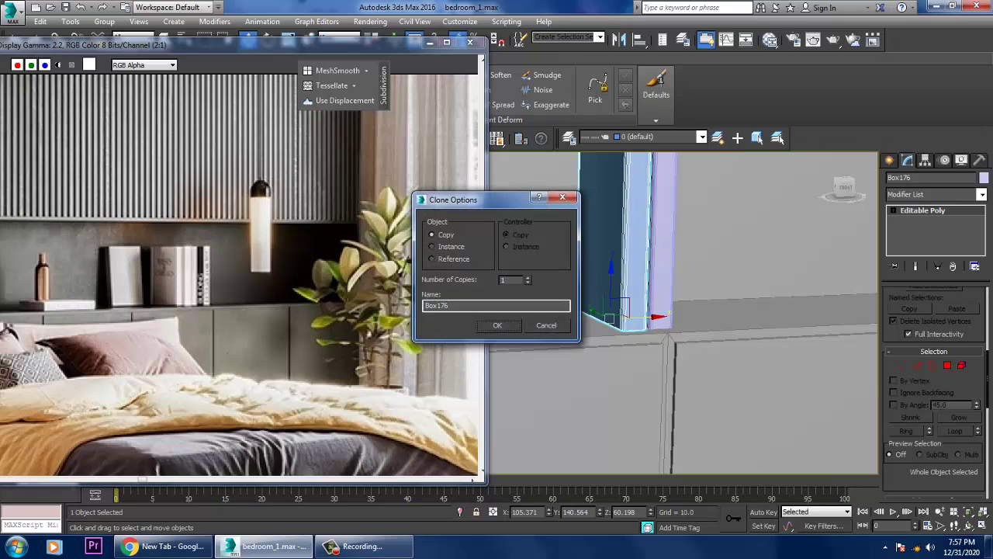
pyautogui.click(498, 325)
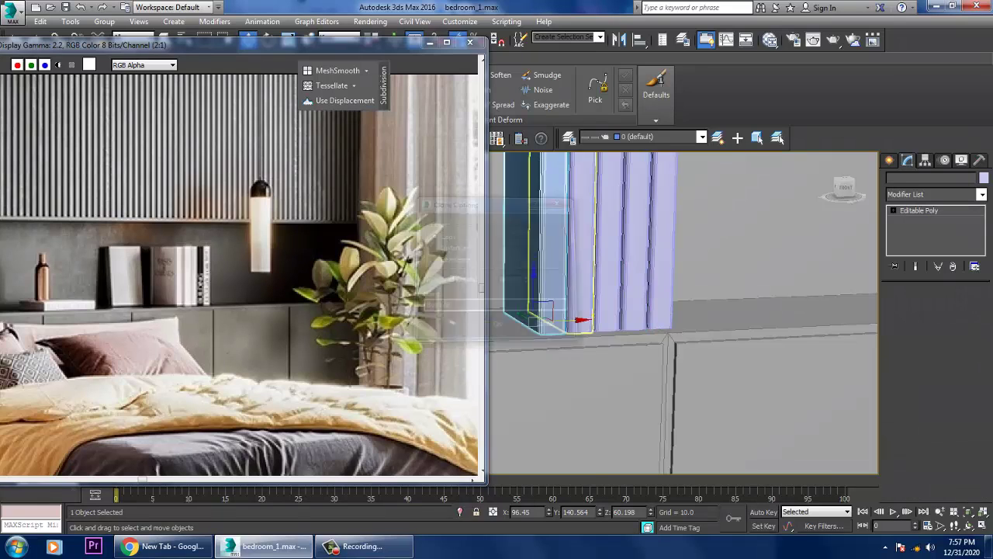
# Clone the end book of the row as one independent copy at X 87.752 and rotate it 90° about Z
pyautogui.scroll(-4, 644, 280)
pyautogui.keyDown('alt'); pyautogui.moveTo(683, 310); pyautogui.dragTo(702, 310, button='middle'); pyautogui.keyUp('alt')
pyautogui.scroll(2, 652, 263)
pyautogui.moveTo(648, 304); pyautogui.dragTo(605, 311)
pyautogui.hotkey('ctrl', 'v')
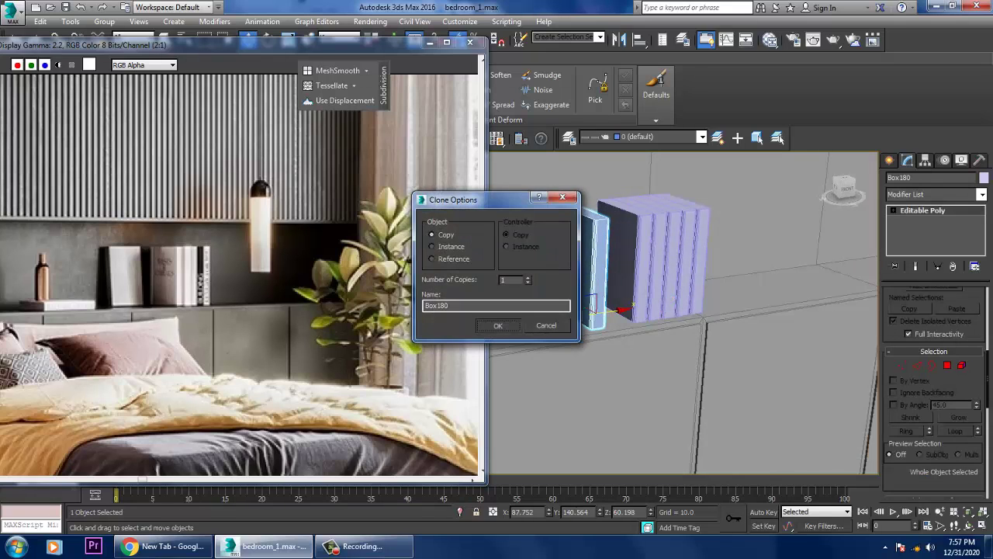
pyautogui.press('Return')
pyautogui.press('e')
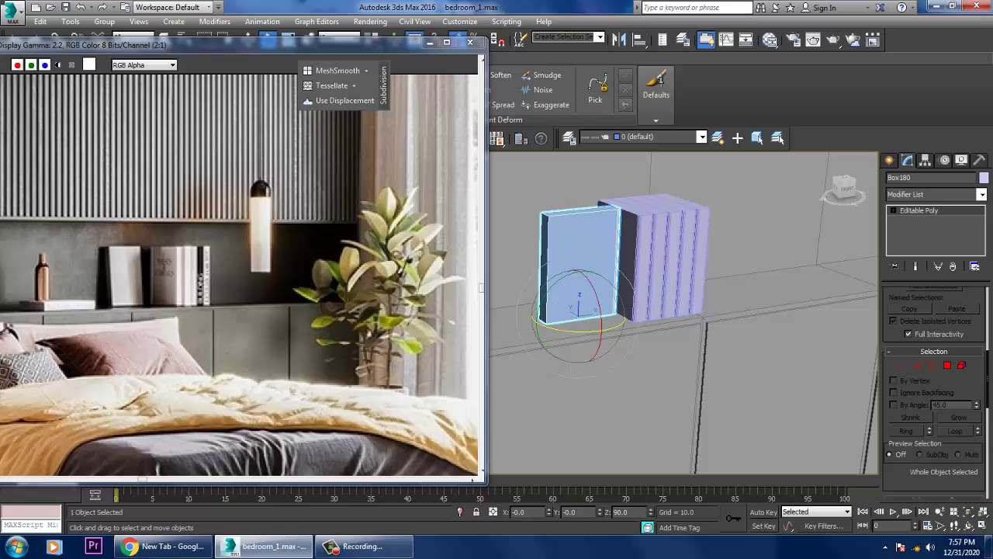
pyautogui.press('w')
# Tilt the turned book about 7.5° backward around X and lean it against the wall at X 82.624, Y 146.034
pyautogui.keyDown('alt'); pyautogui.moveTo(683, 311); pyautogui.dragTo(660, 313, button='middle'); pyautogui.keyUp('alt')
pyautogui.moveTo(232, 42); pyautogui.dragTo(233, 146)
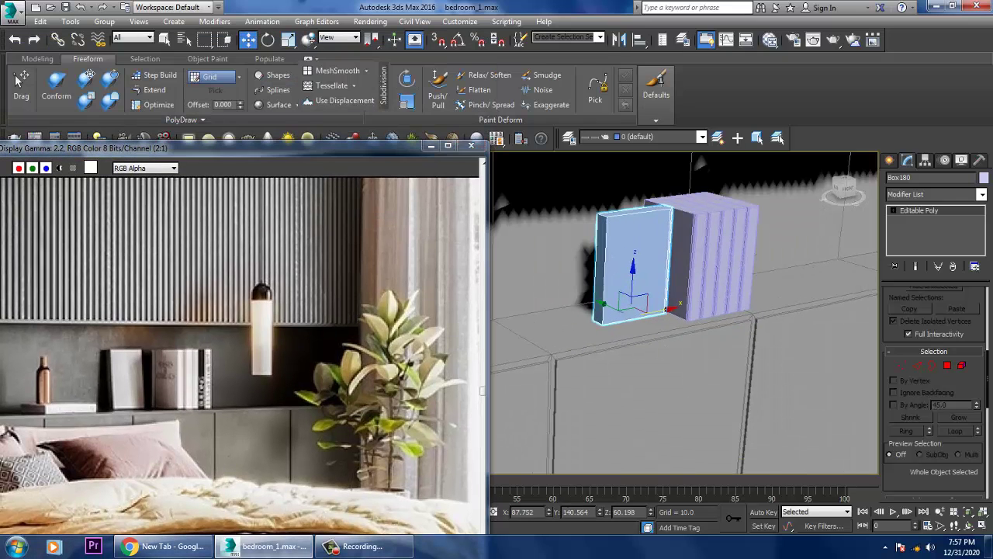
pyautogui.press('e')
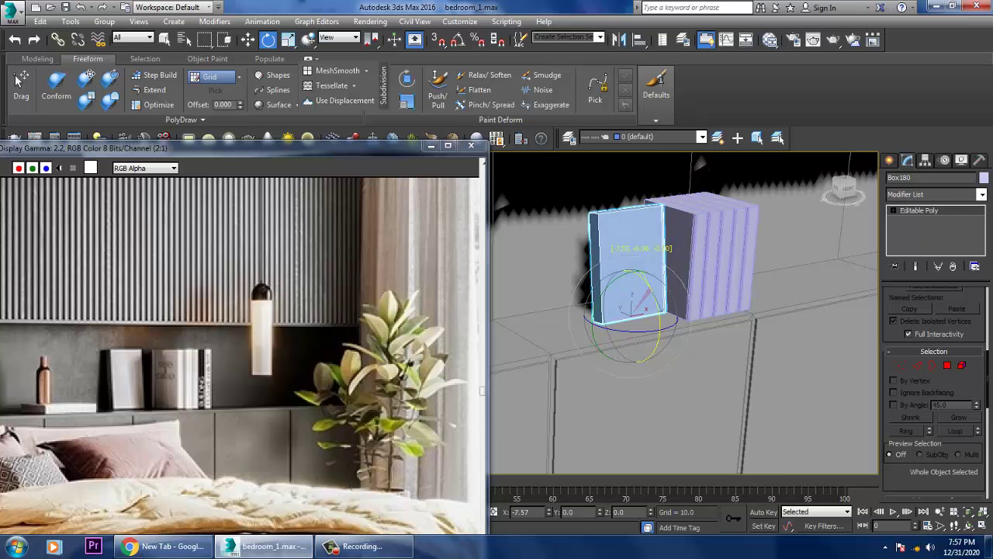
pyautogui.press('w')
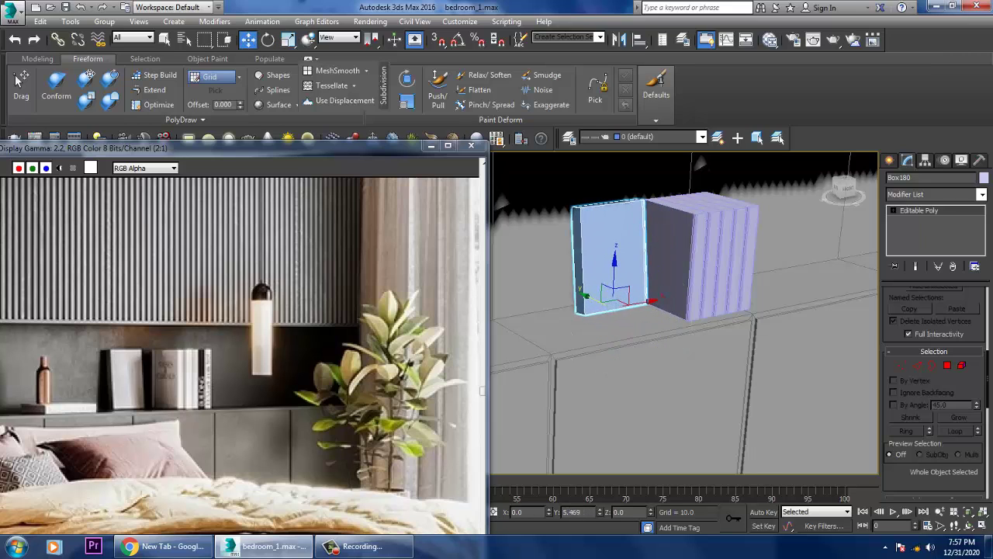
pyautogui.press('f')
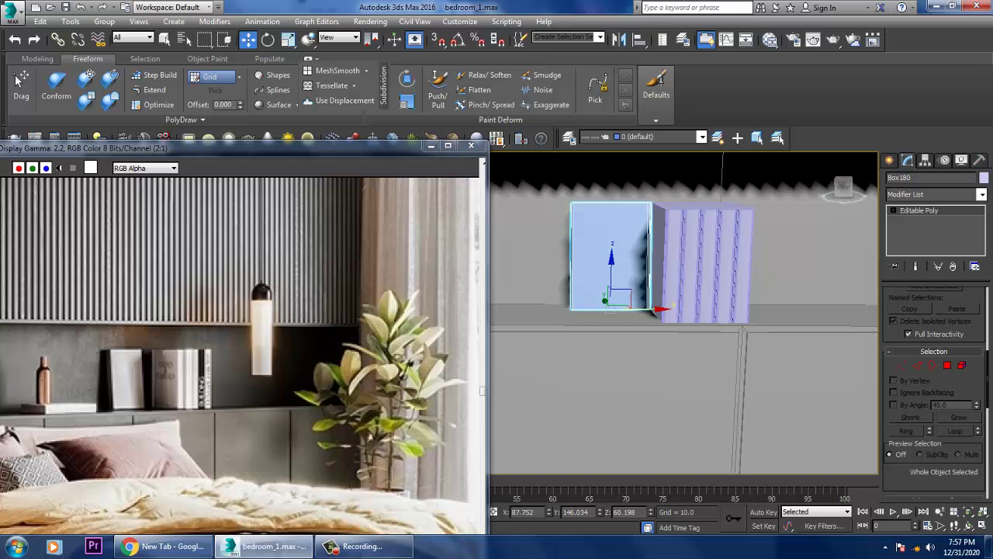
pyautogui.moveTo(644, 309); pyautogui.dragTo(616, 309)
# Clone another book from the row, rotate it to lie flat, and rest it on the ledge at X 65.395, Z 61.495
pyautogui.keyDown('alt'); pyautogui.moveTo(683, 310); pyautogui.dragTo(566, 299, button='middle'); pyautogui.keyUp('alt')
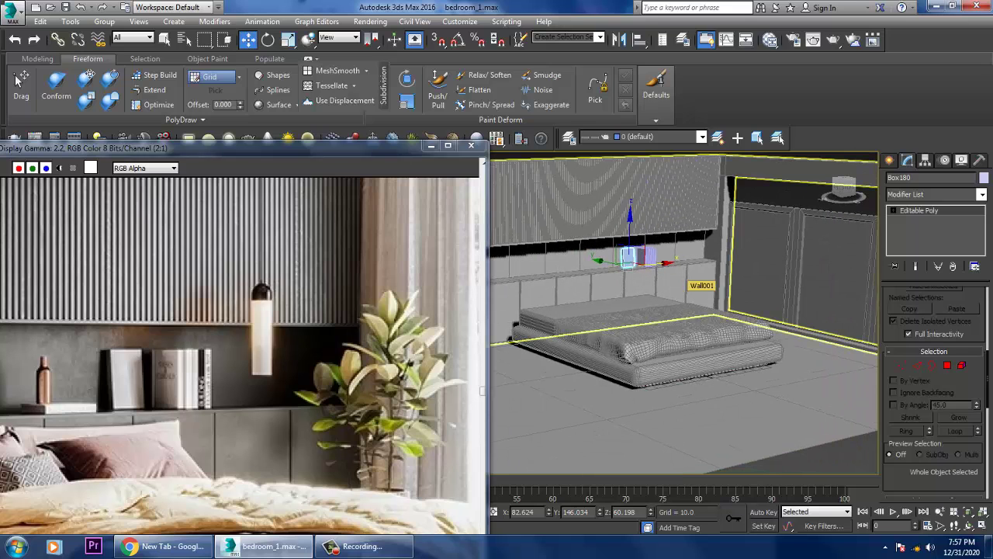
pyautogui.keyDown('alt'); pyautogui.moveTo(687, 279); pyautogui.dragTo(675, 275, button='middle'); pyautogui.keyUp('alt')
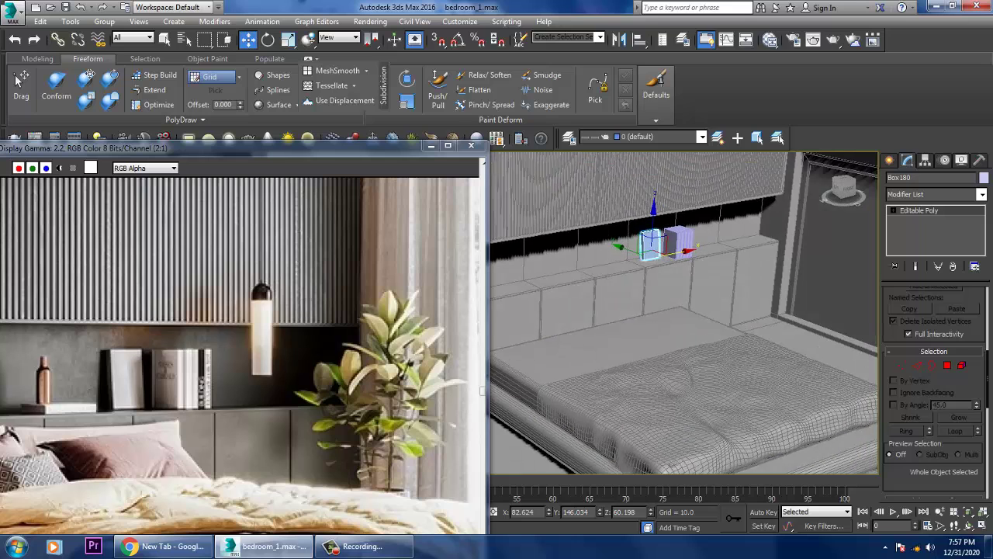
pyautogui.press('z')
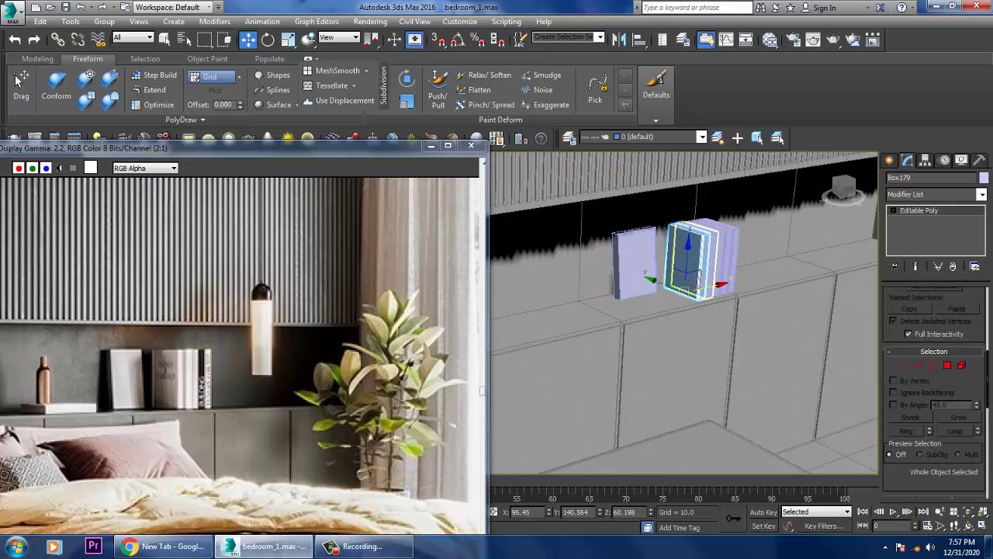
pyautogui.keyDown('shift'); pyautogui.moveTo(640, 290); pyautogui.dragTo(578, 303); pyautogui.keyUp('shift')
pyautogui.press('Return')
pyautogui.press('e')
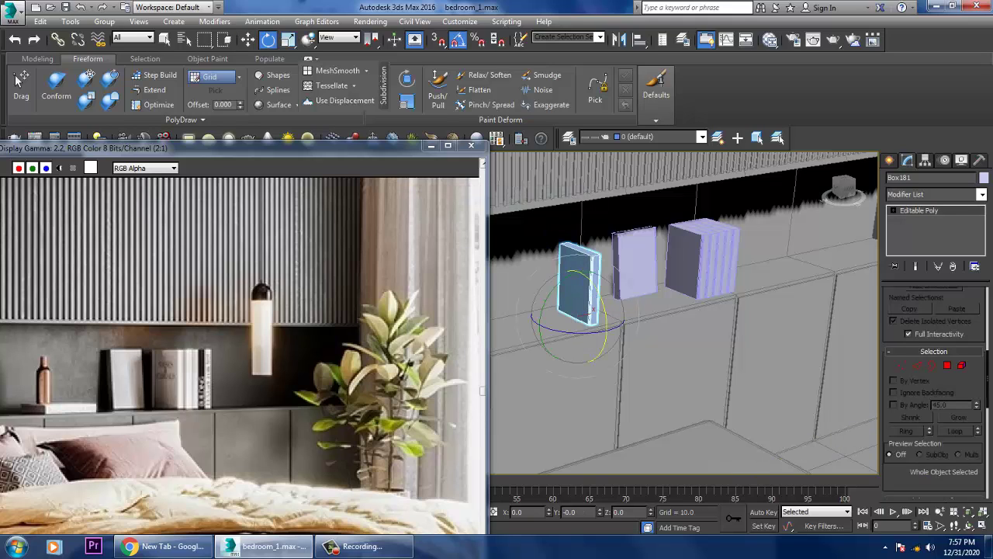
pyautogui.moveTo(592, 309); pyautogui.dragTo(592, 341)
pyautogui.press('w')
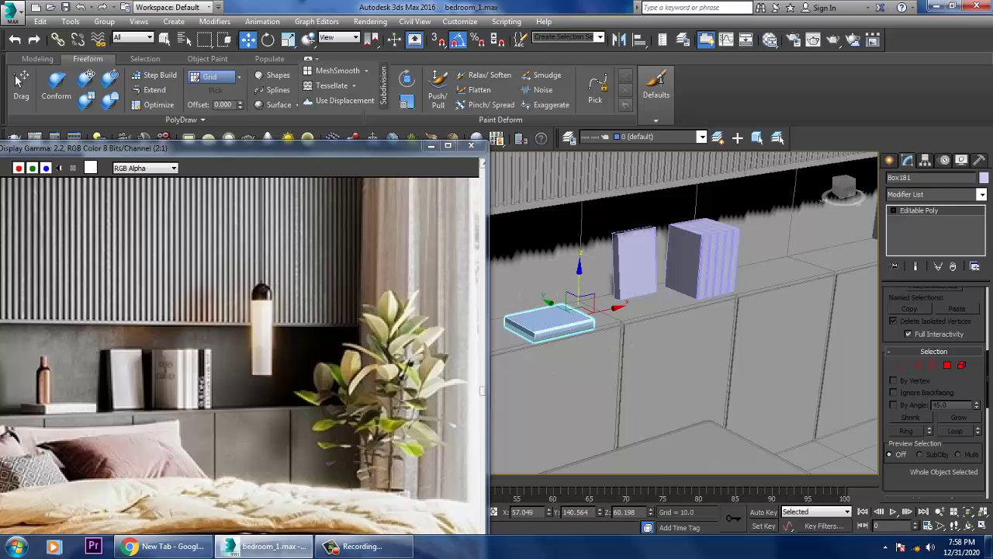
pyautogui.moveTo(579, 284); pyautogui.dragTo(625, 301)
# Compare the whole room with the full reference photo, and minimize the photo window
pyautogui.scroll(-5, 682, 311)
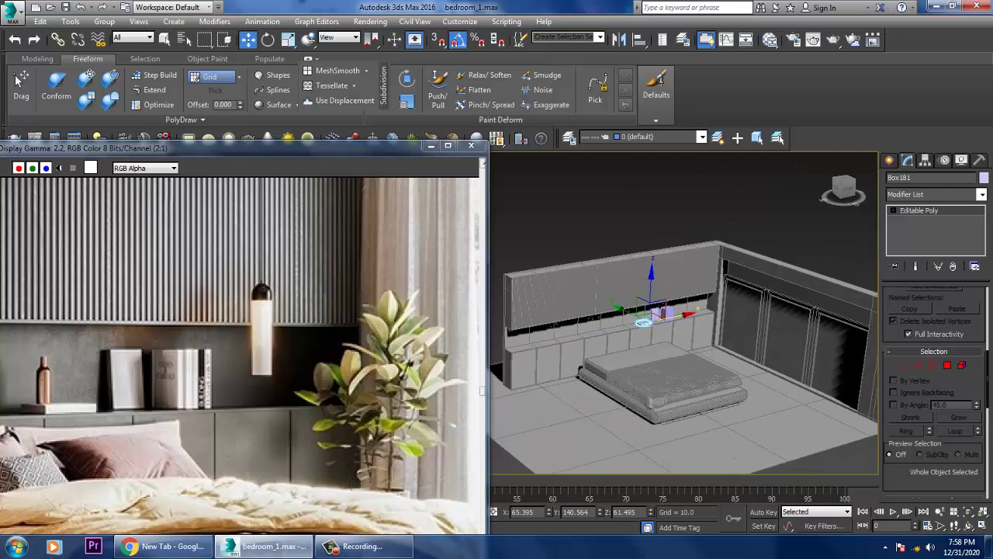
pyautogui.keyDown('alt'); pyautogui.moveTo(683, 326); pyautogui.dragTo(668, 326, button='middle'); pyautogui.keyUp('alt')
pyautogui.moveTo(233, 147); pyautogui.dragTo(401, 99)
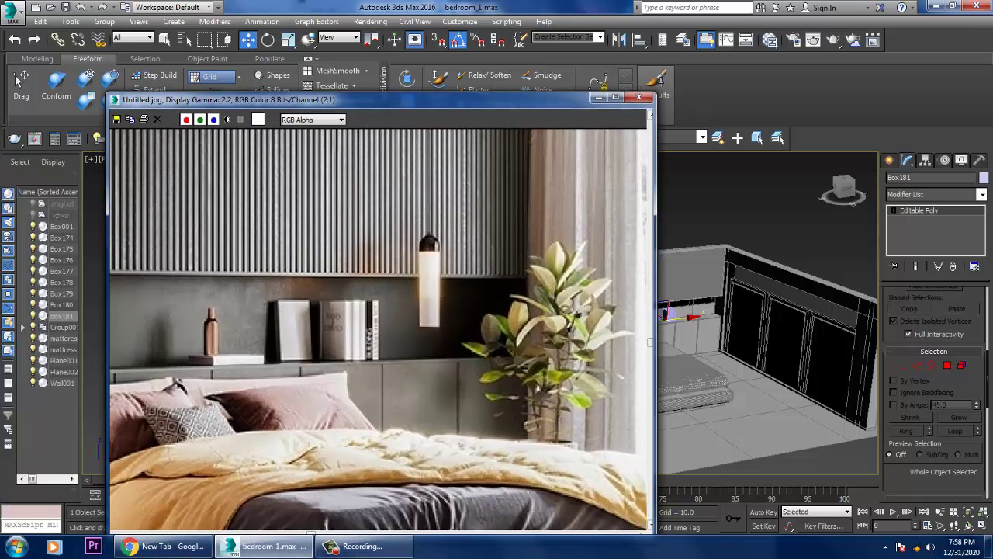
pyautogui.scroll(-2, 384, 335)
pyautogui.scroll(1, 383, 335)
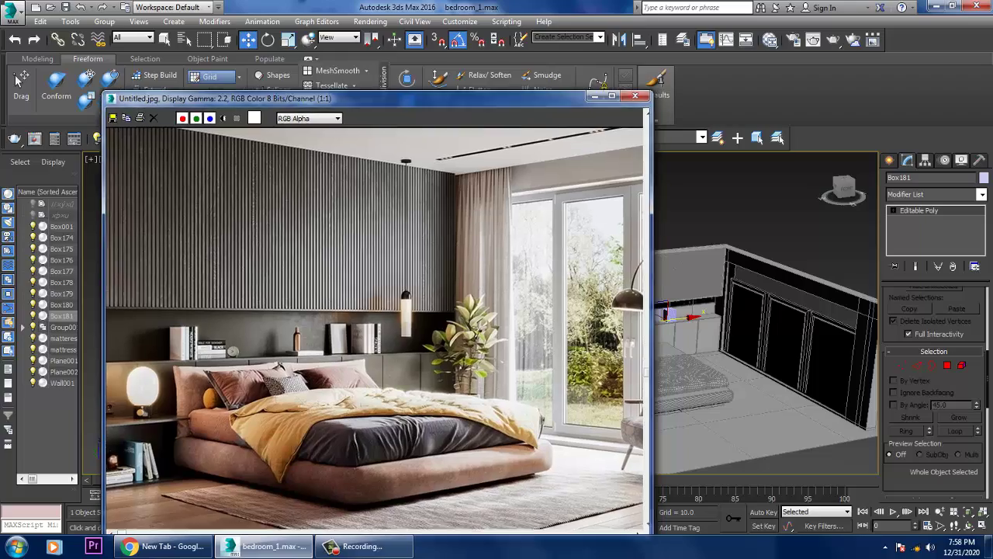
pyautogui.moveTo(373, 99); pyautogui.dragTo(263, 81)
pyautogui.click(489, 78)
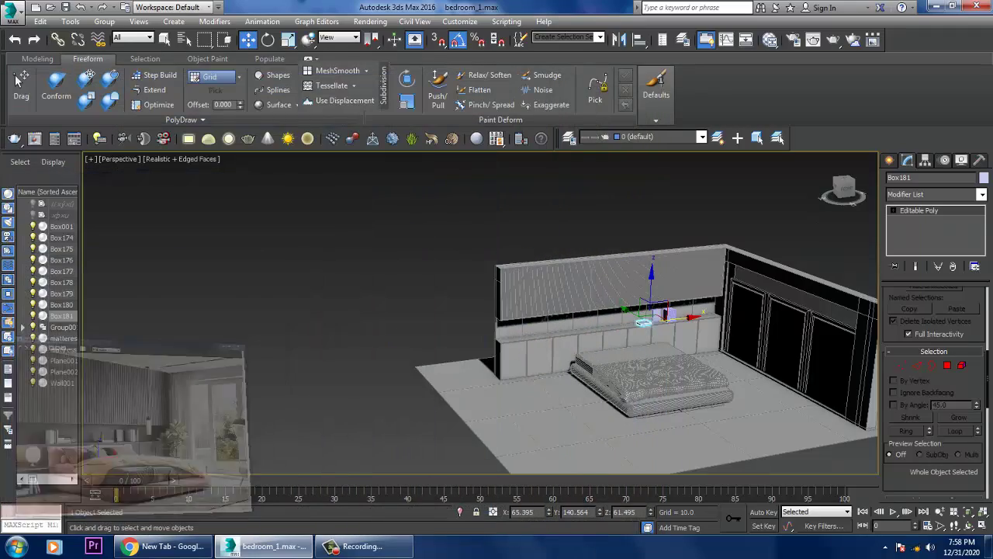
# Raise the 36 top vertices of the three window frames to Z 151.922
pyautogui.hotkey('ctrl', 'shift', 'z')
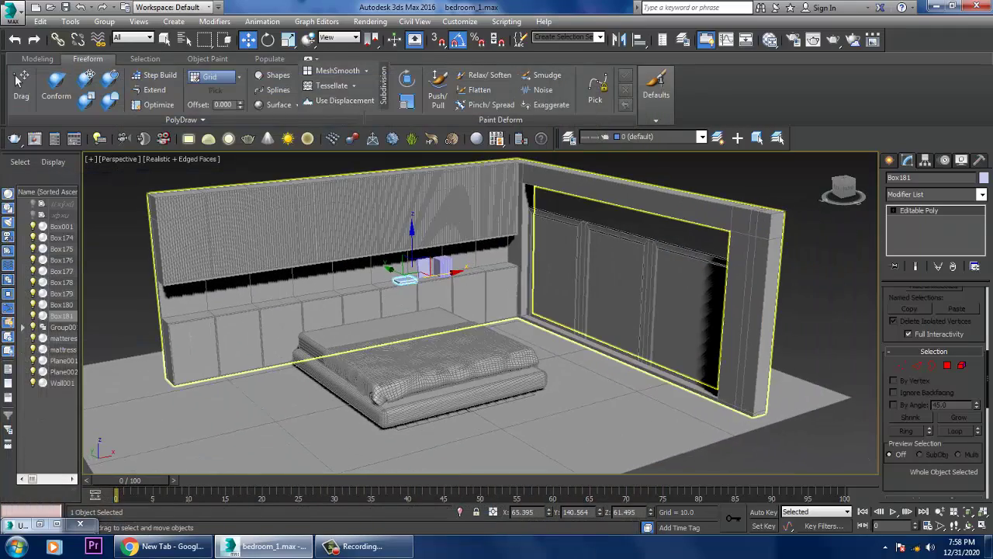
pyautogui.hotkey('shift', 'z')
pyautogui.hotkey('shift', 'z')
pyautogui.hotkey('shift', 'z')
pyautogui.hotkey('shift', 'z')
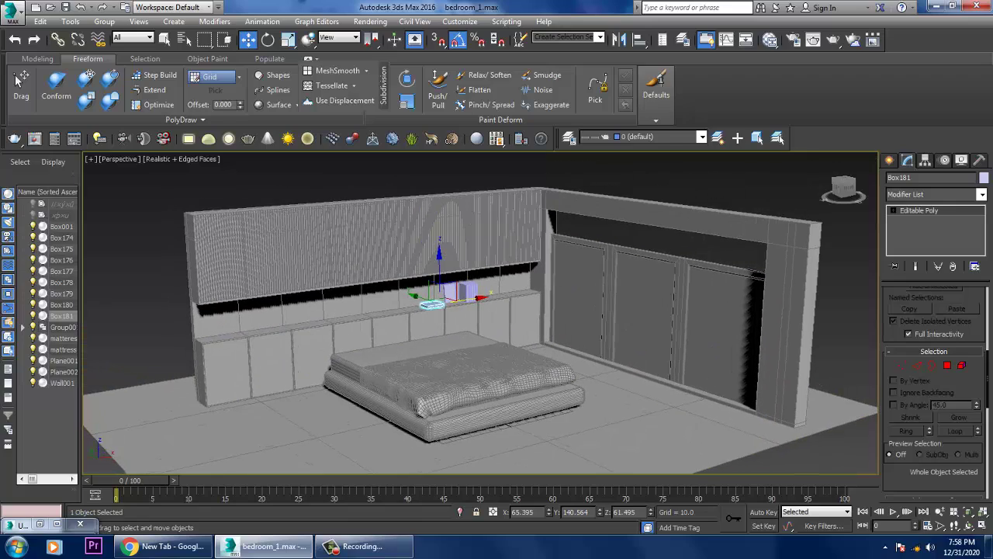
pyautogui.hotkey('ctrl', 'z')
pyautogui.hotkey('shift', 'z')
pyautogui.hotkey('ctrl', 'z')
pyautogui.hotkey('shift', 'z')
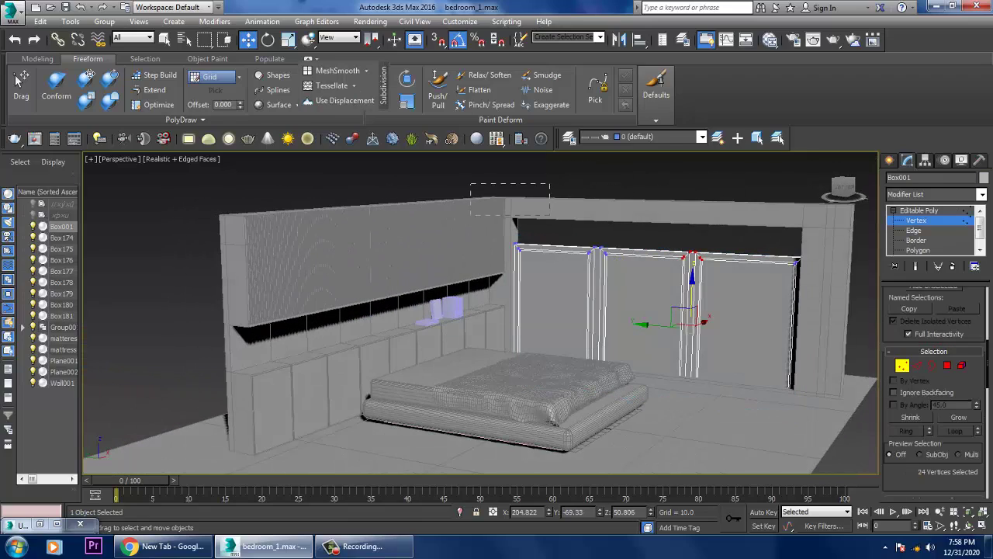
pyautogui.hotkey('ctrl', 'z')
pyautogui.hotkey('ctrl', 'z')
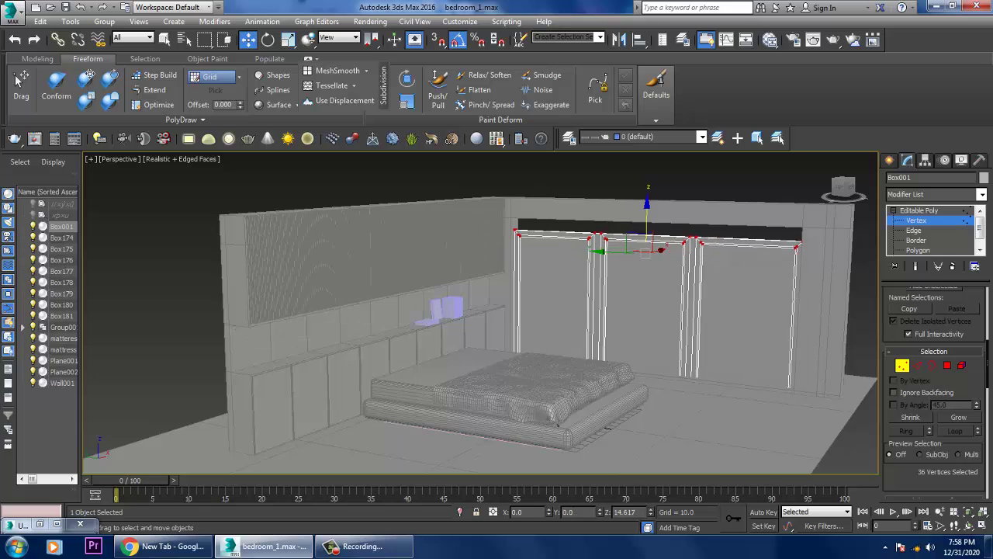
pyautogui.hotkey('shift', 'z')
pyautogui.hotkey('shift', 'z')
pyautogui.hotkey('shift', 'z')
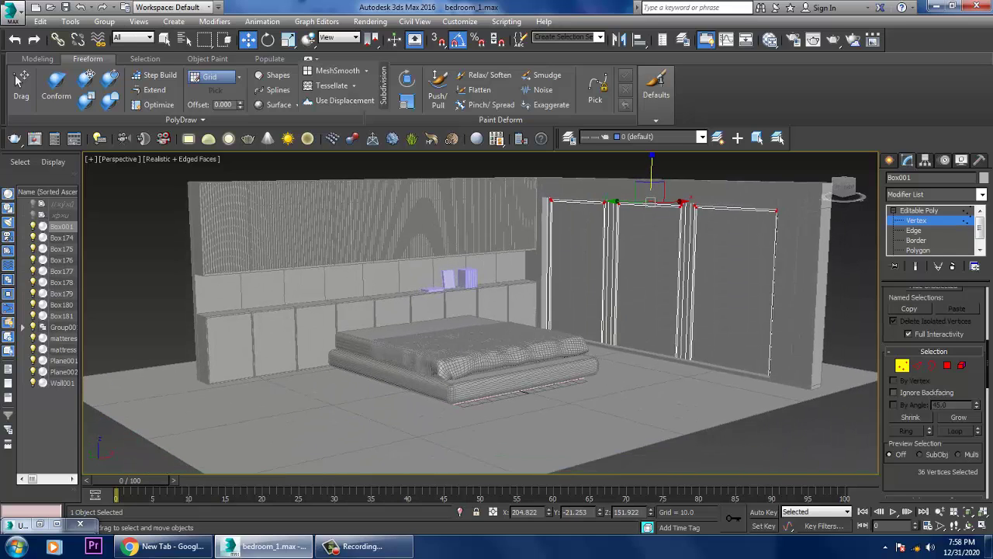
# Select the 36 bottom vertices of the window frames in wireframe display and raise them to Z 4.351
pyautogui.press('F3')
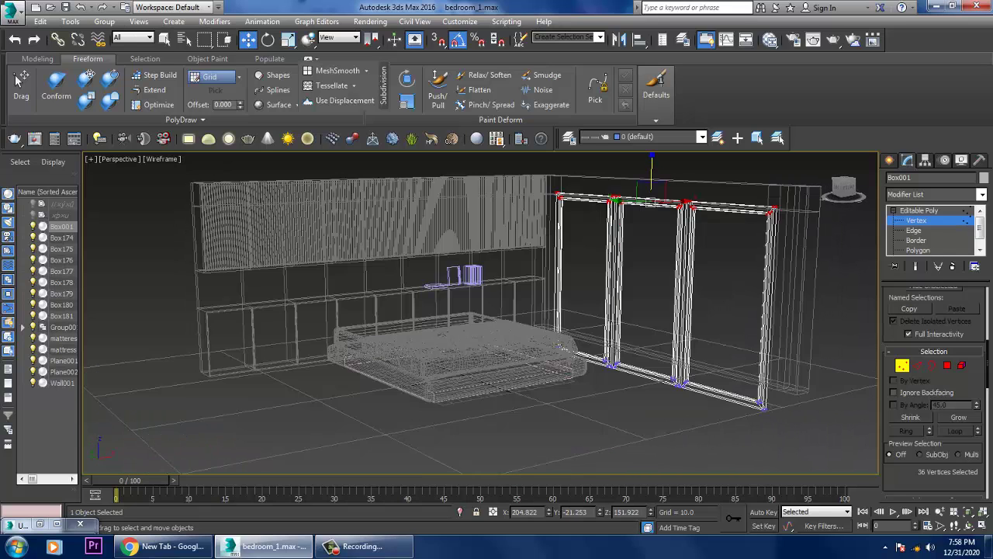
pyautogui.press('F3')
pyautogui.hotkey('ctrl', 'z')
pyautogui.press('F3')
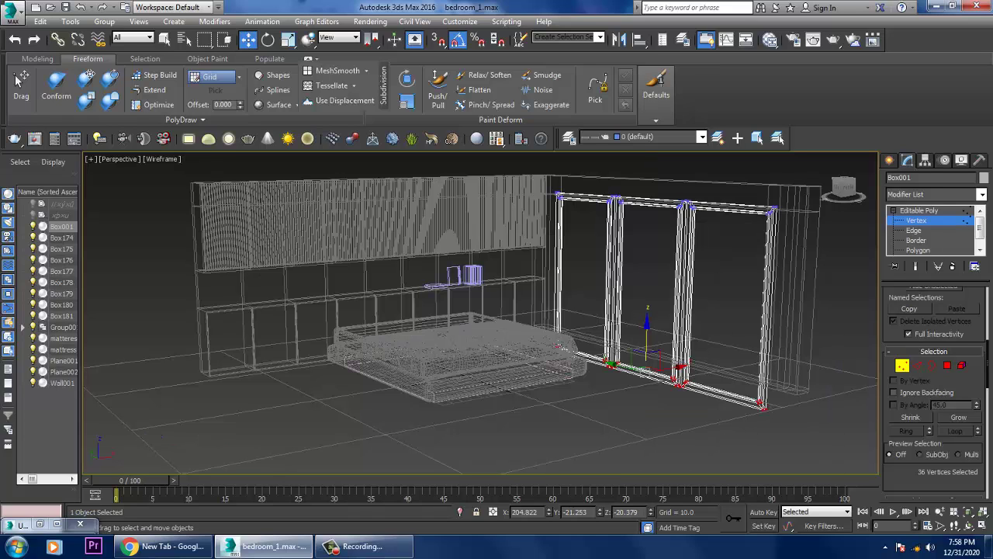
pyautogui.hotkey('ctrl', 'z')
pyautogui.hotkey('ctrl', 'z')
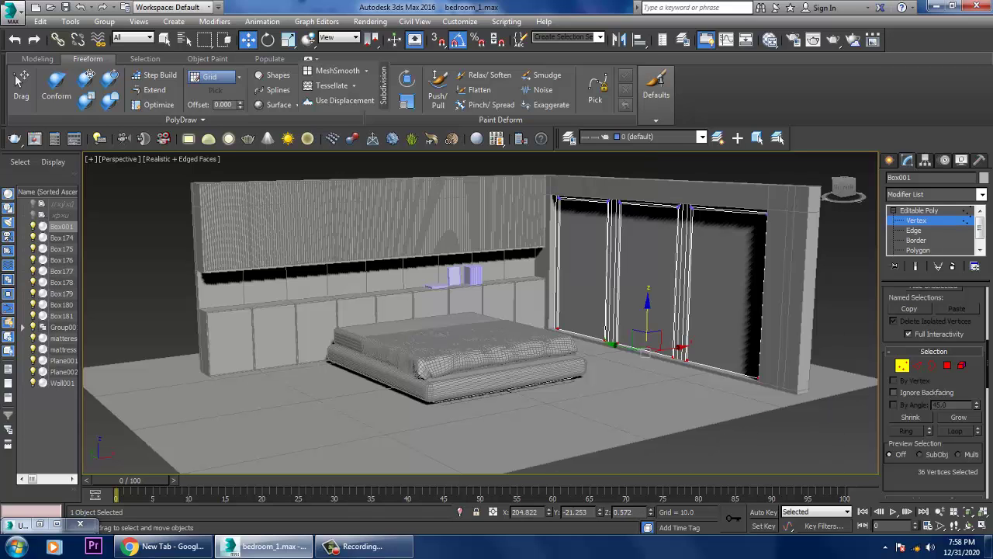
pyautogui.press('F3')
pyautogui.hotkey('ctrl', 'z')
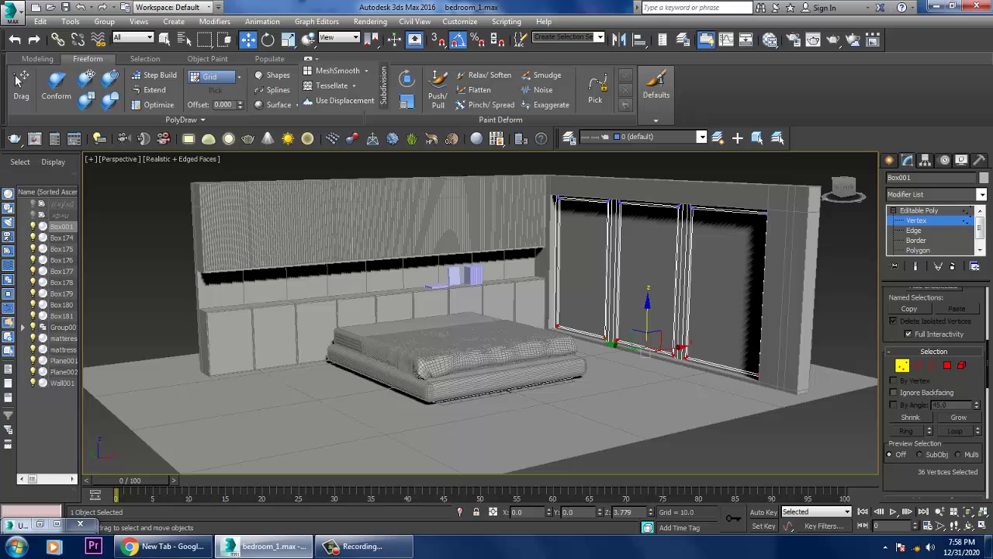
pyautogui.hotkey('ctrl', 'z')
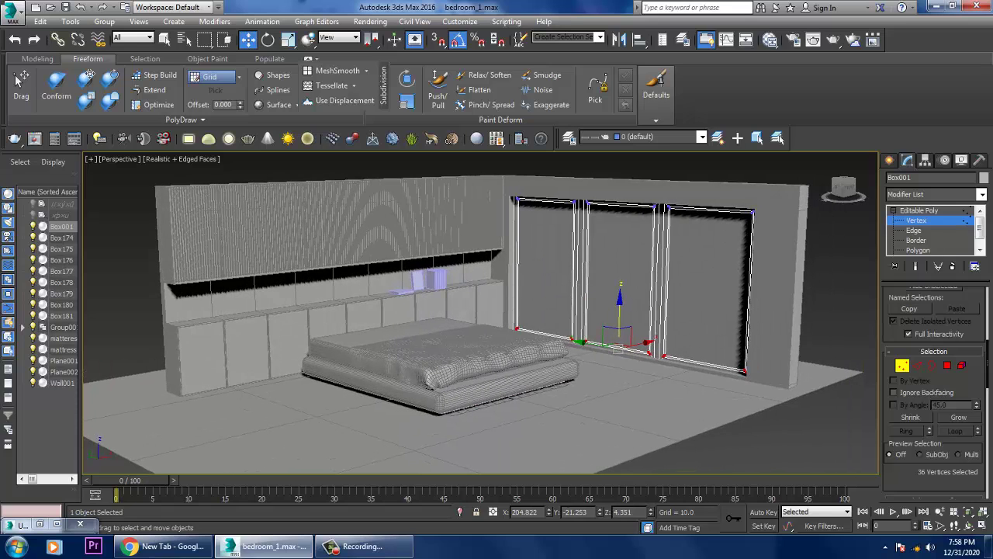
pyautogui.hotkey('shift', 'z')
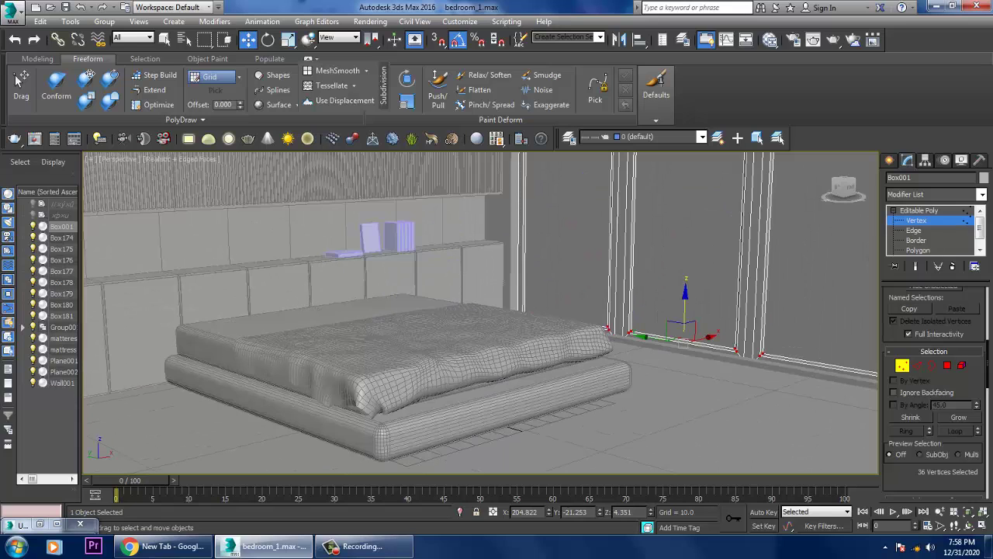